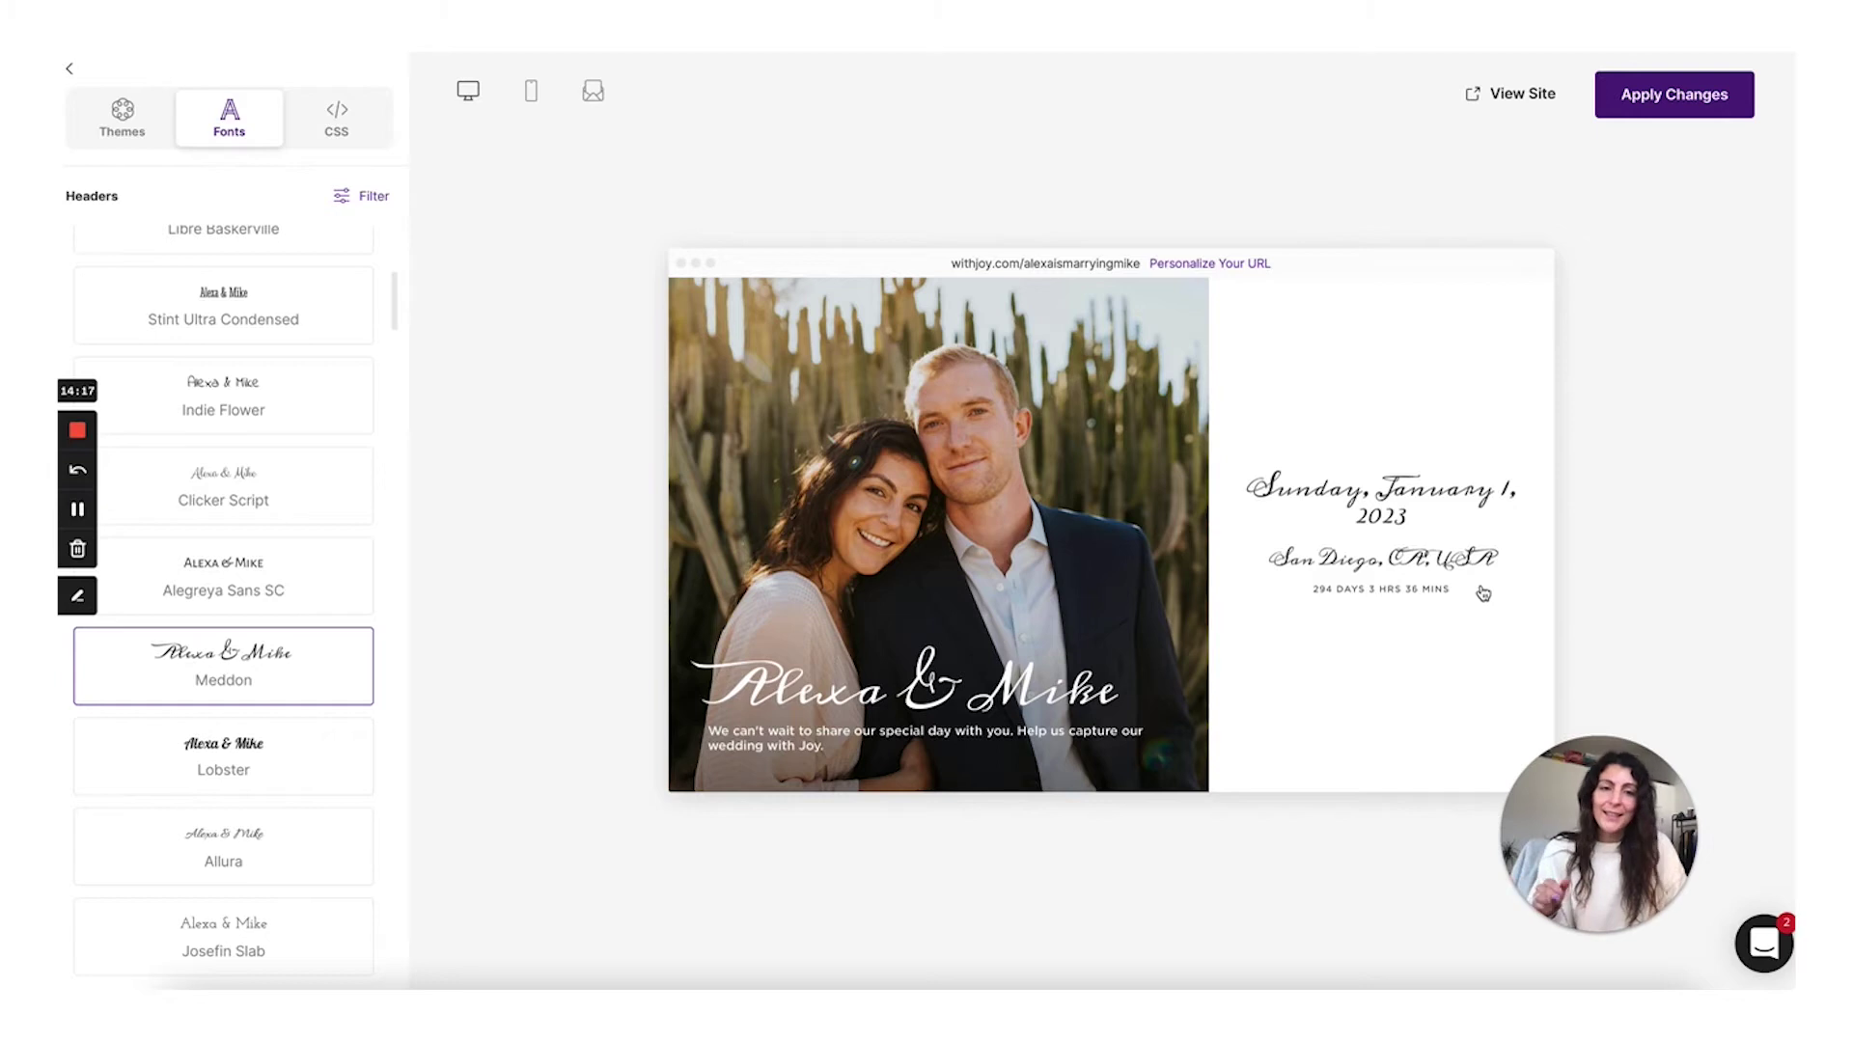
# - Review the Meddon headings across the site preview, and switch the header font to Calistoga with the change applied
pyautogui.scroll(-5, 1483, 594)
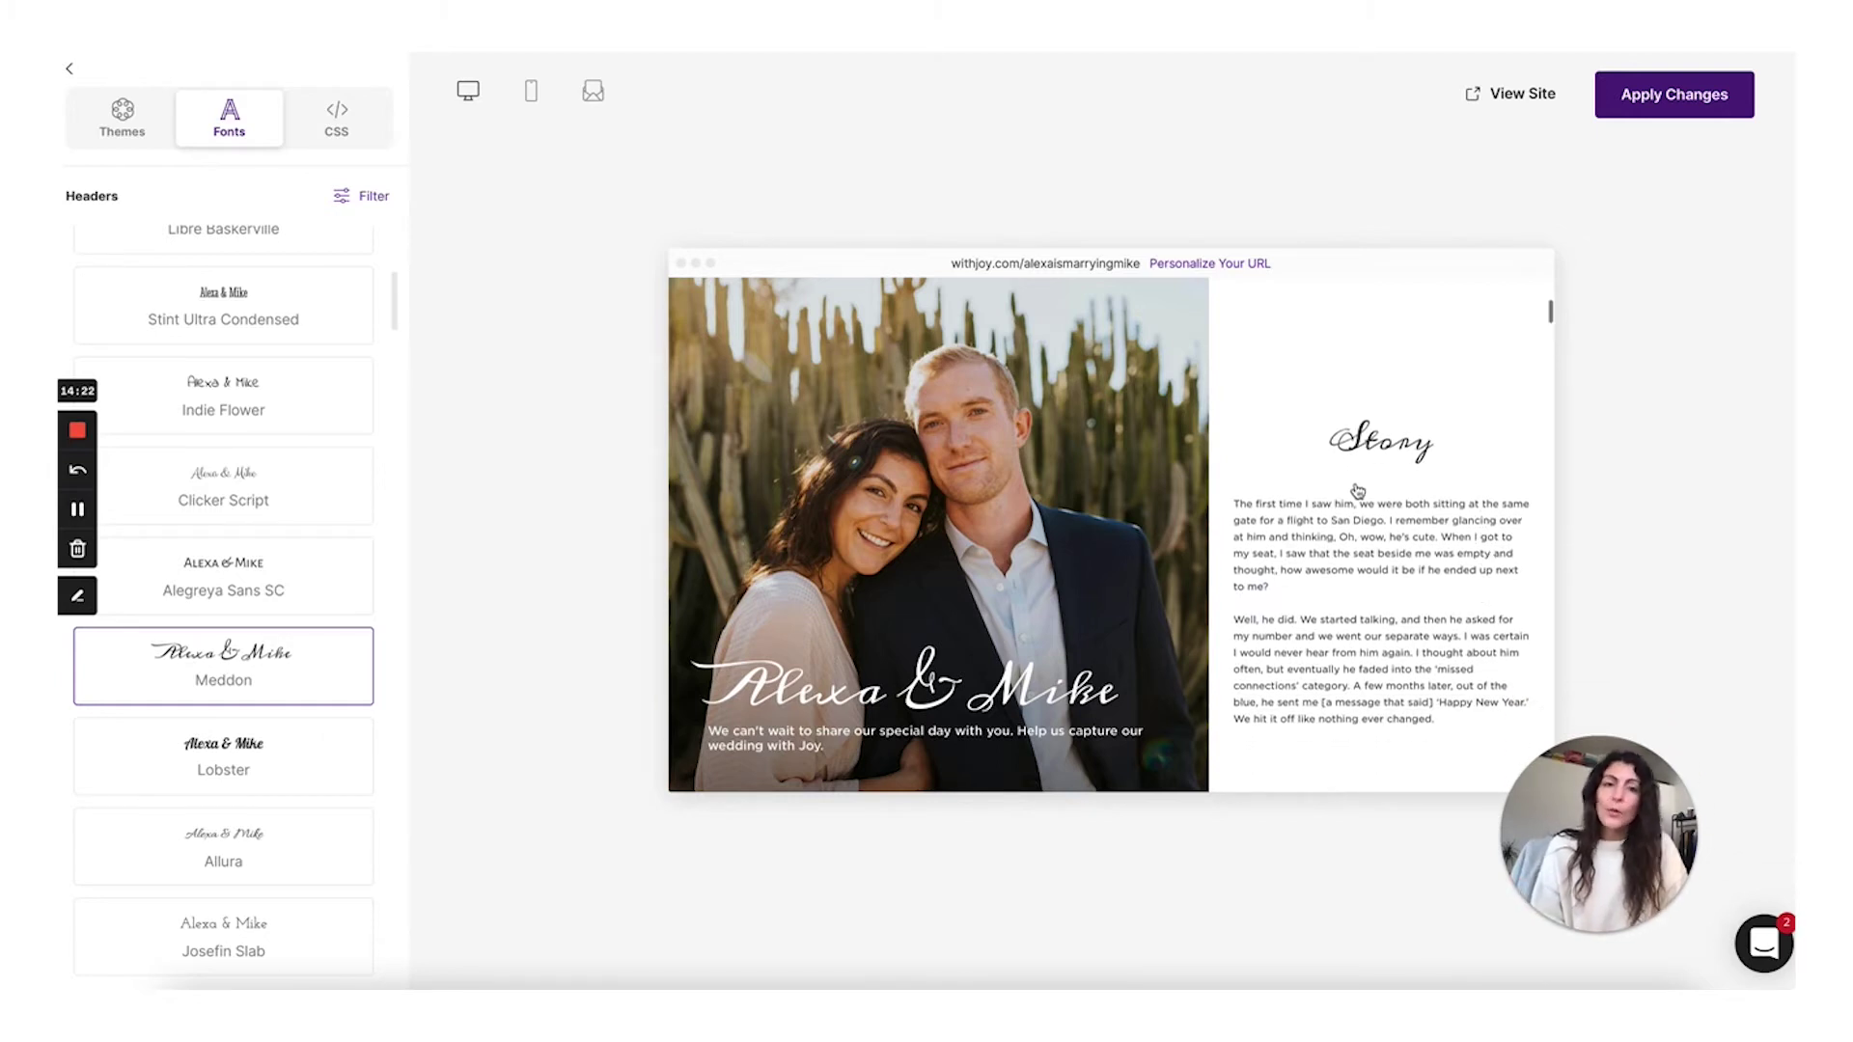
pyautogui.scroll(-5, 1435, 481)
pyautogui.scroll(-6, 1435, 481)
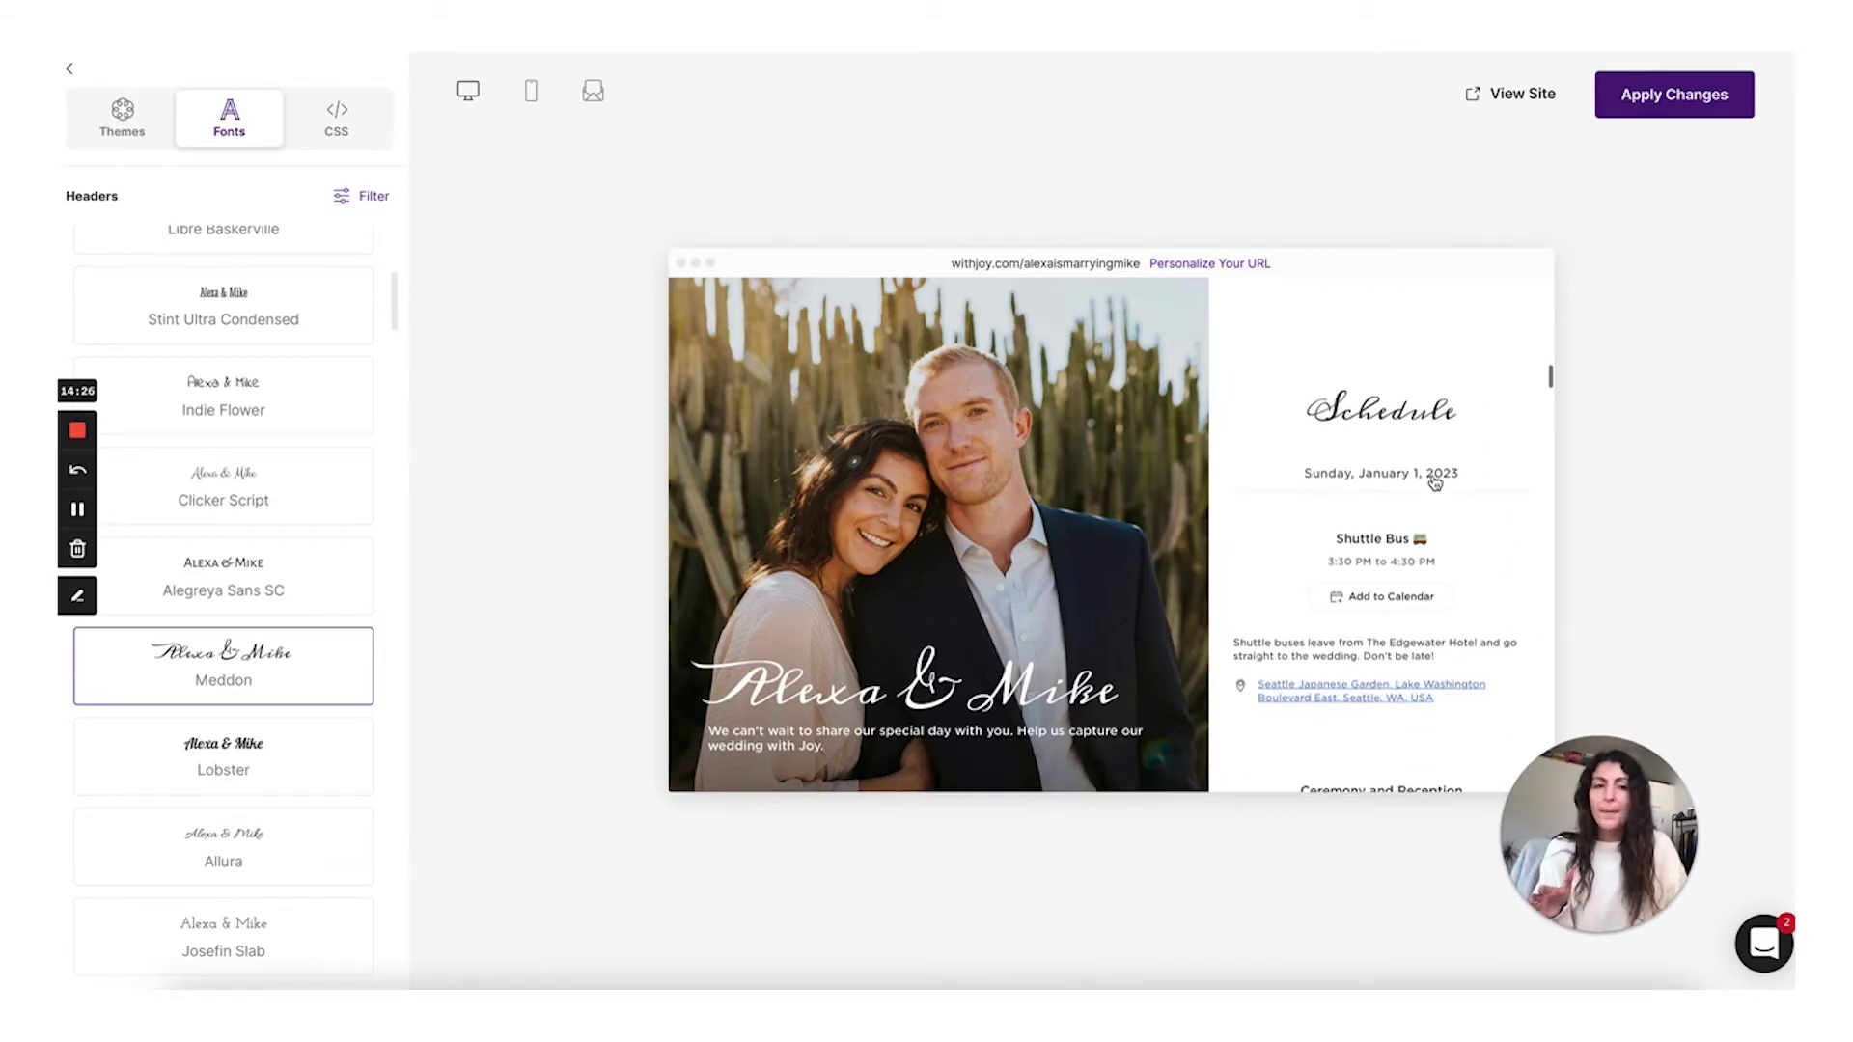
pyautogui.scroll(15, 1435, 482)
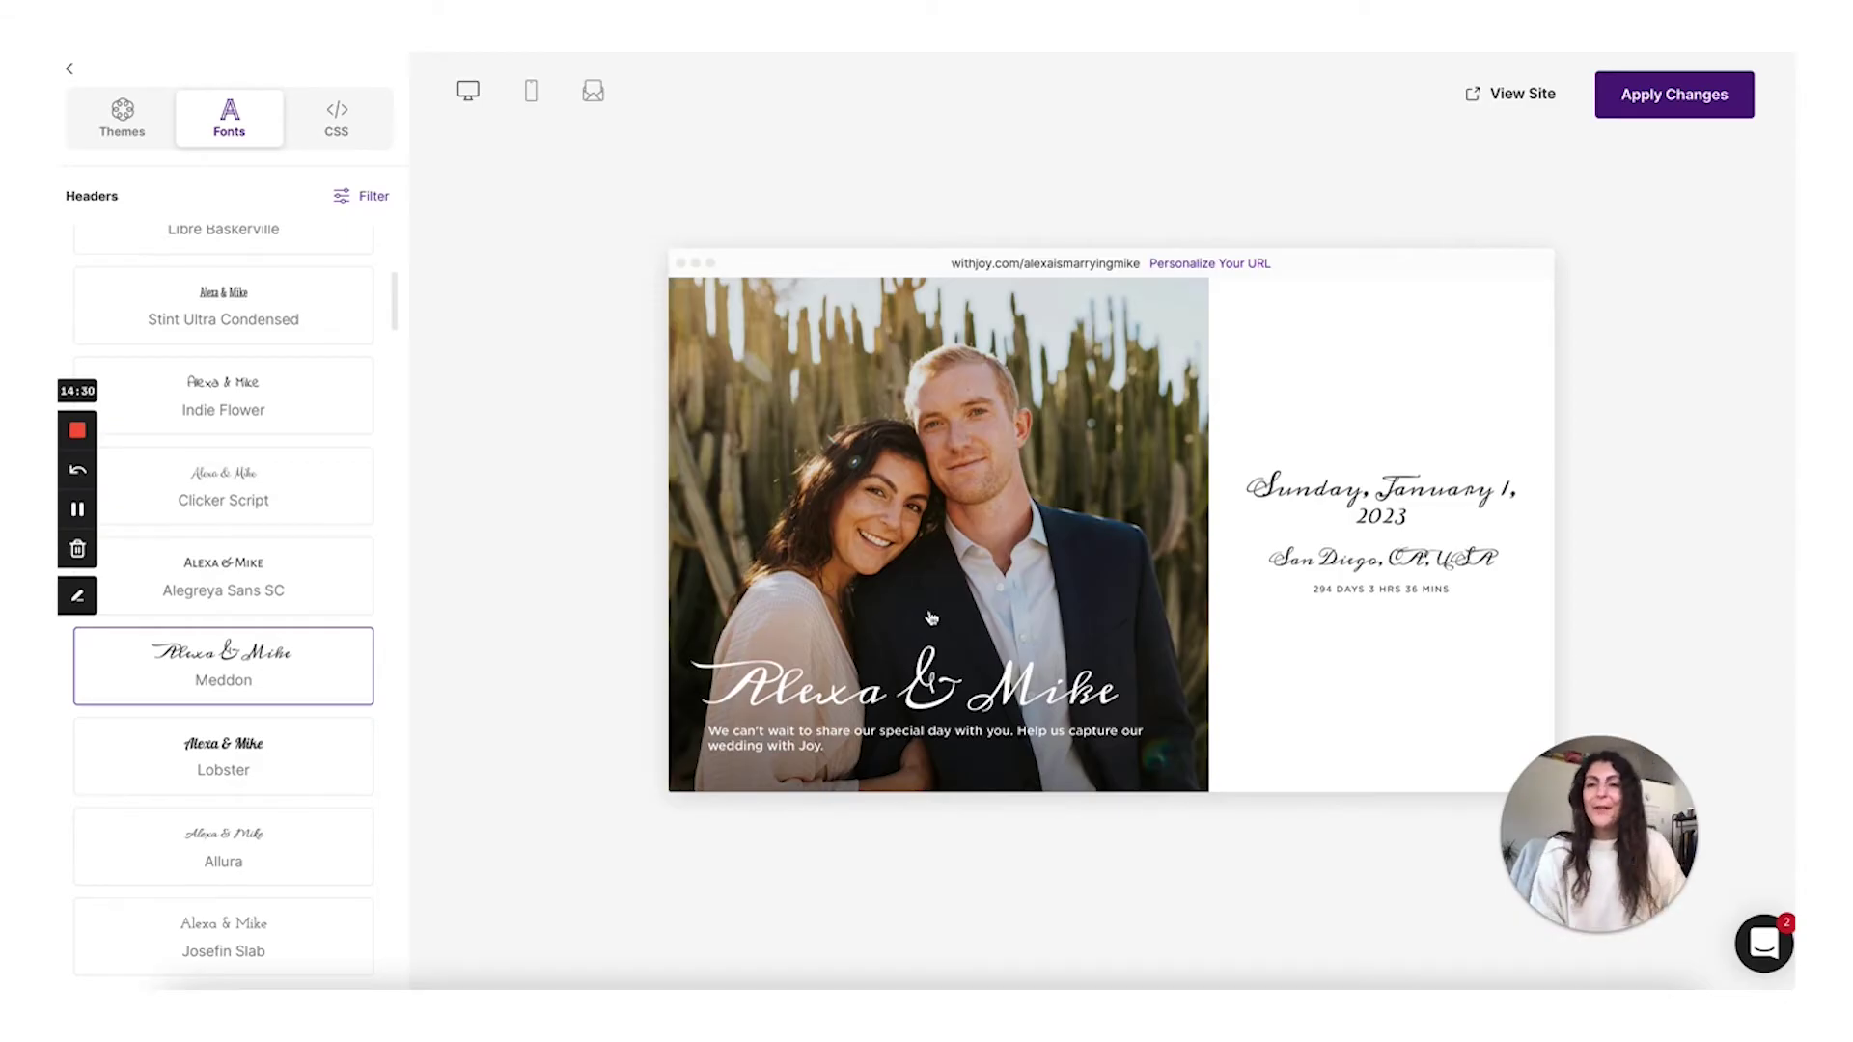
pyautogui.scroll(-6, 256, 704)
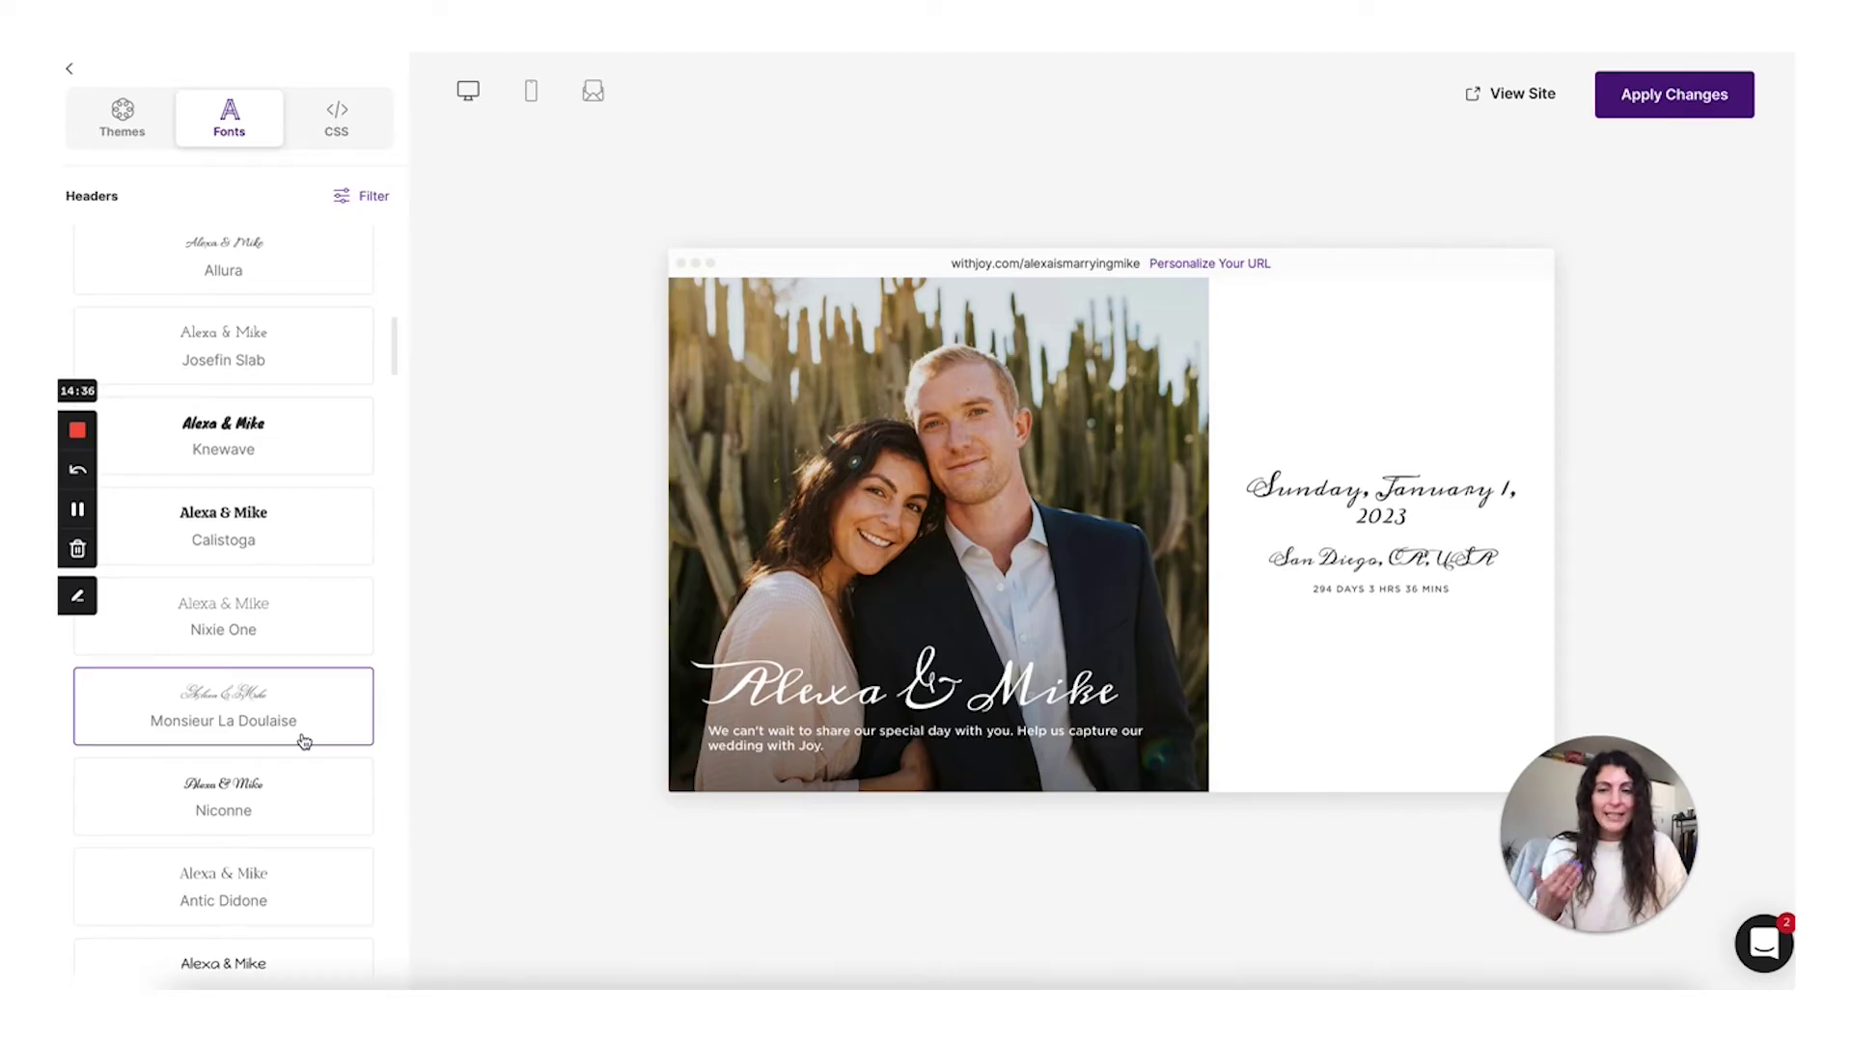
pyautogui.scroll(8, 304, 741)
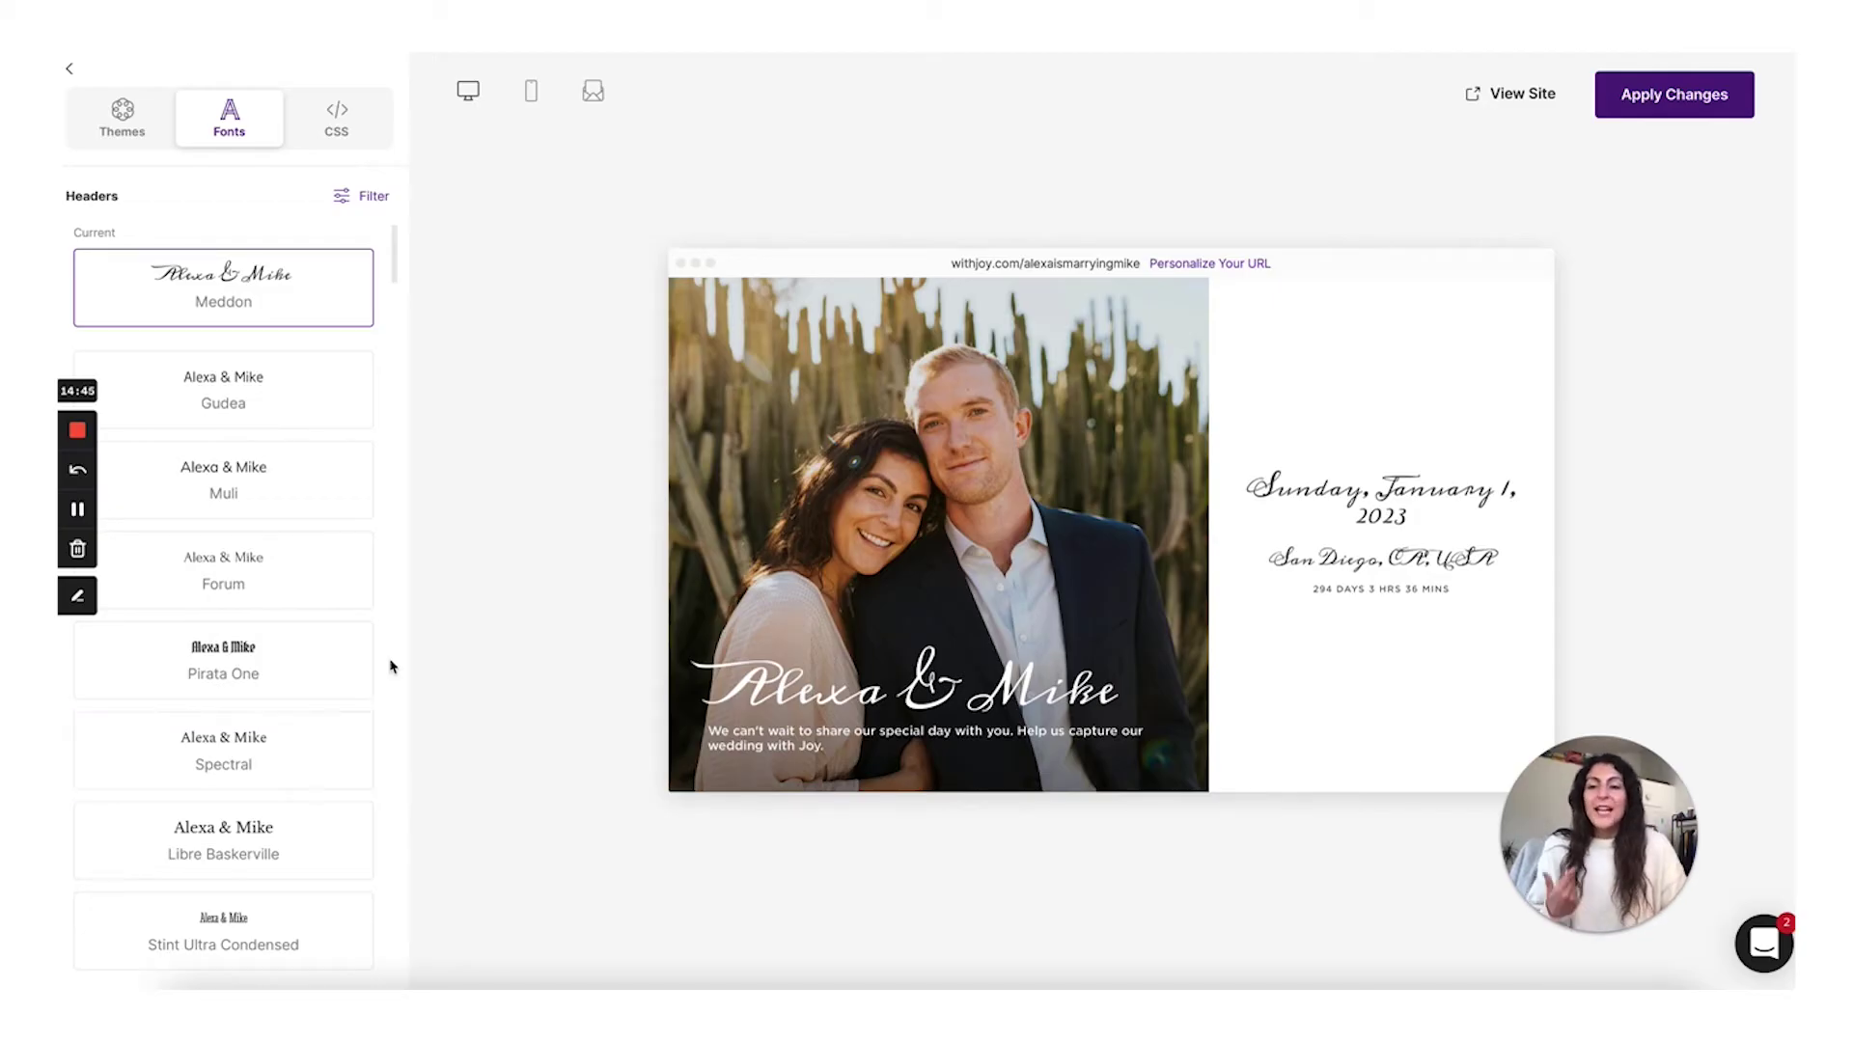
pyautogui.scroll(-8, 392, 668)
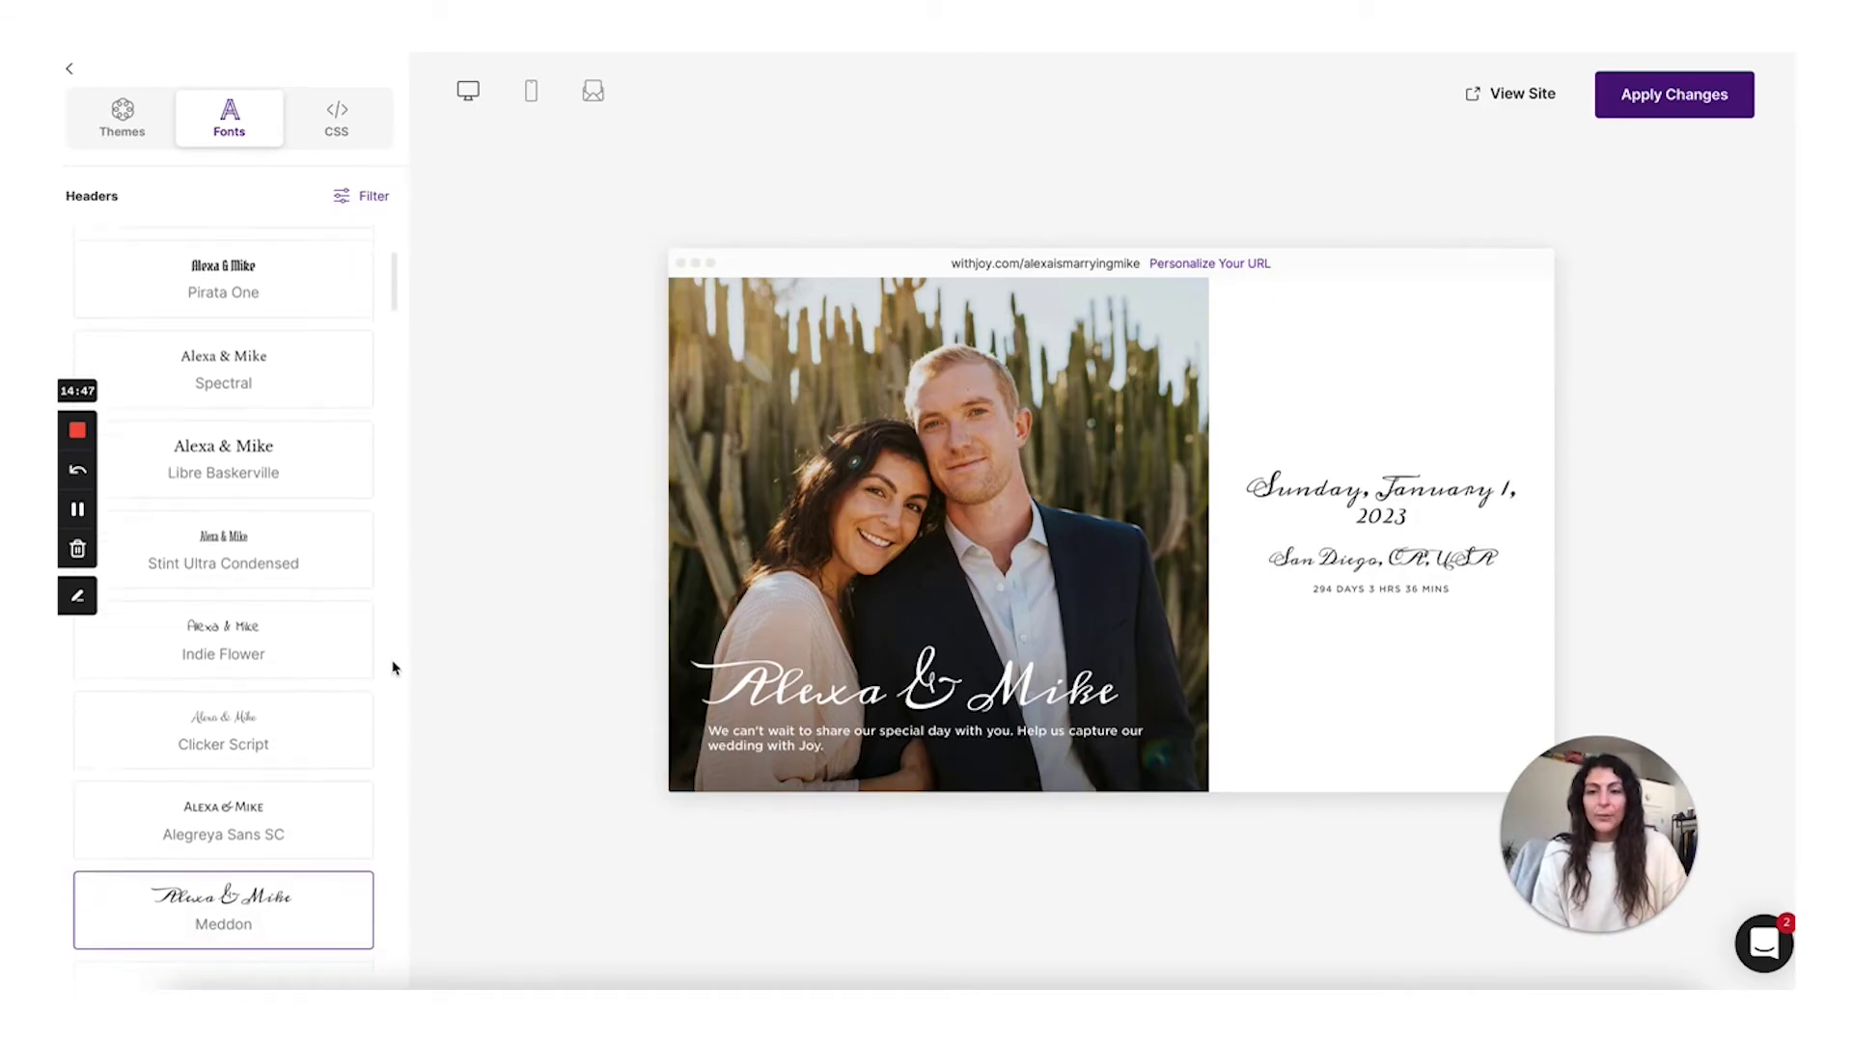
pyautogui.scroll(-5, 393, 665)
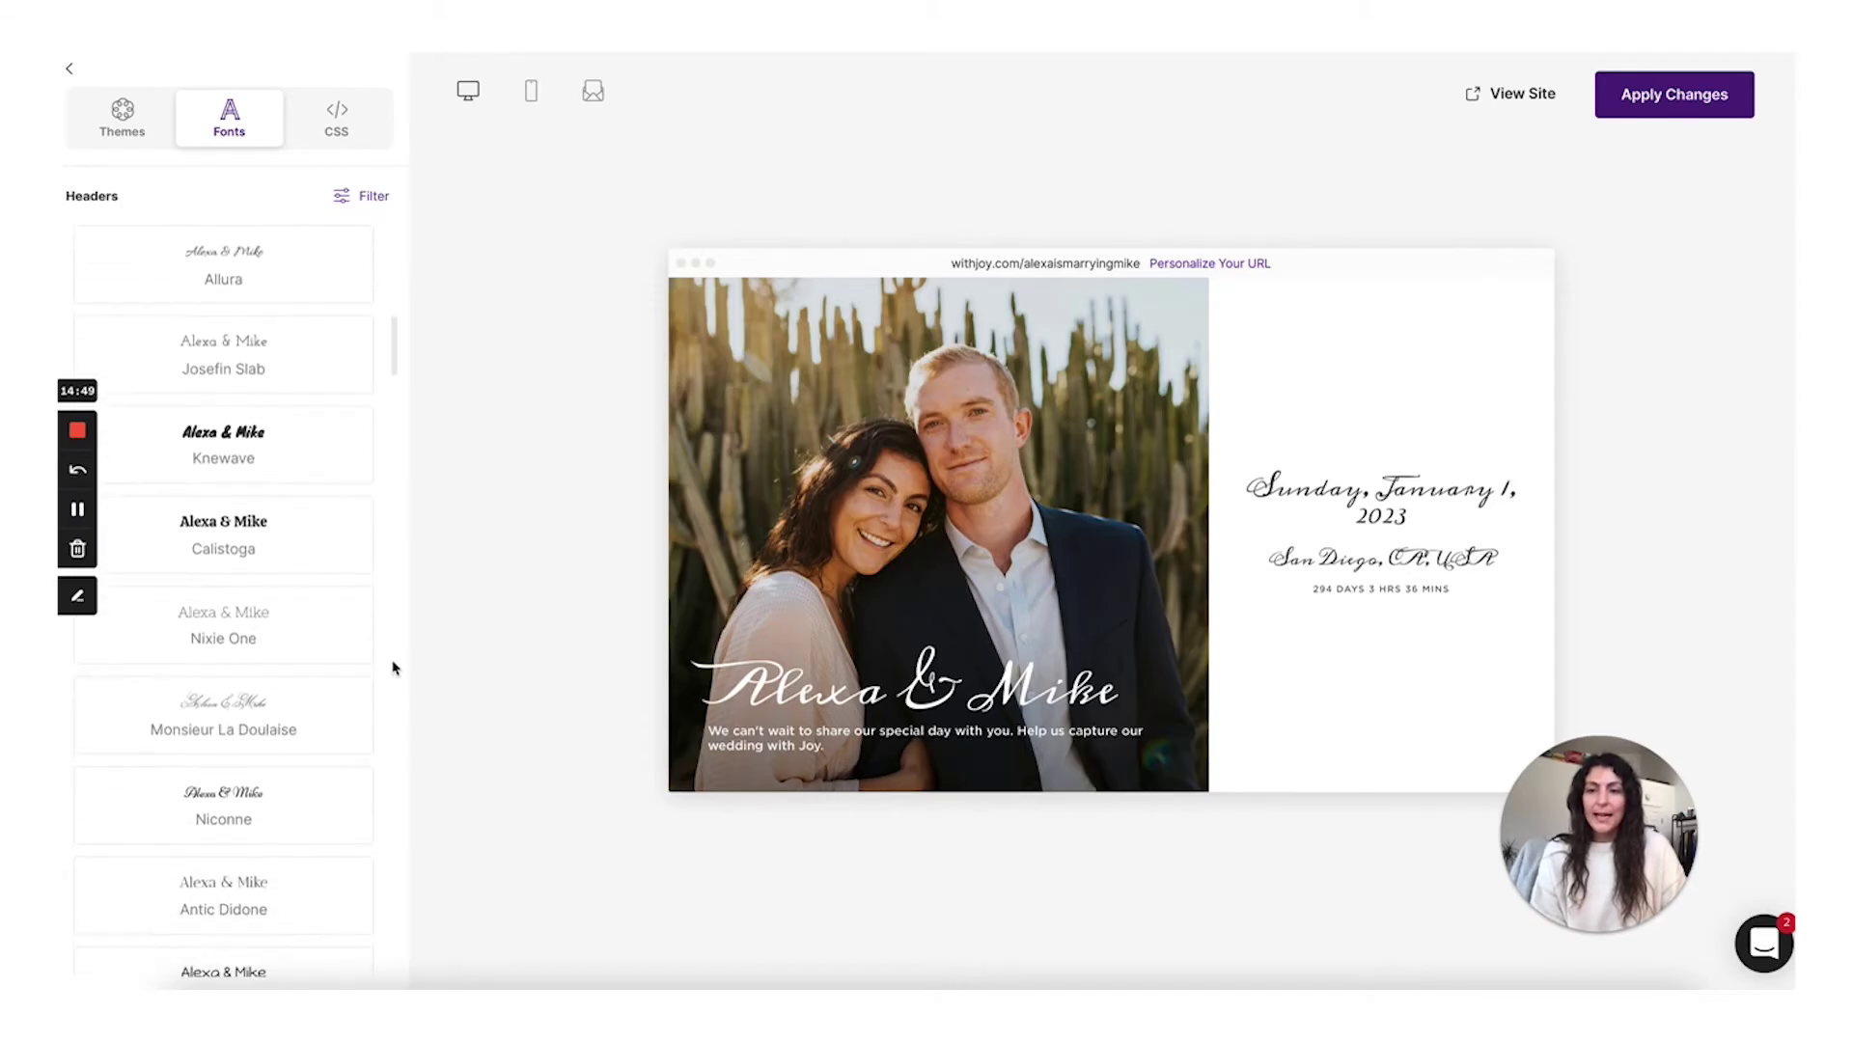
pyautogui.click(286, 537)
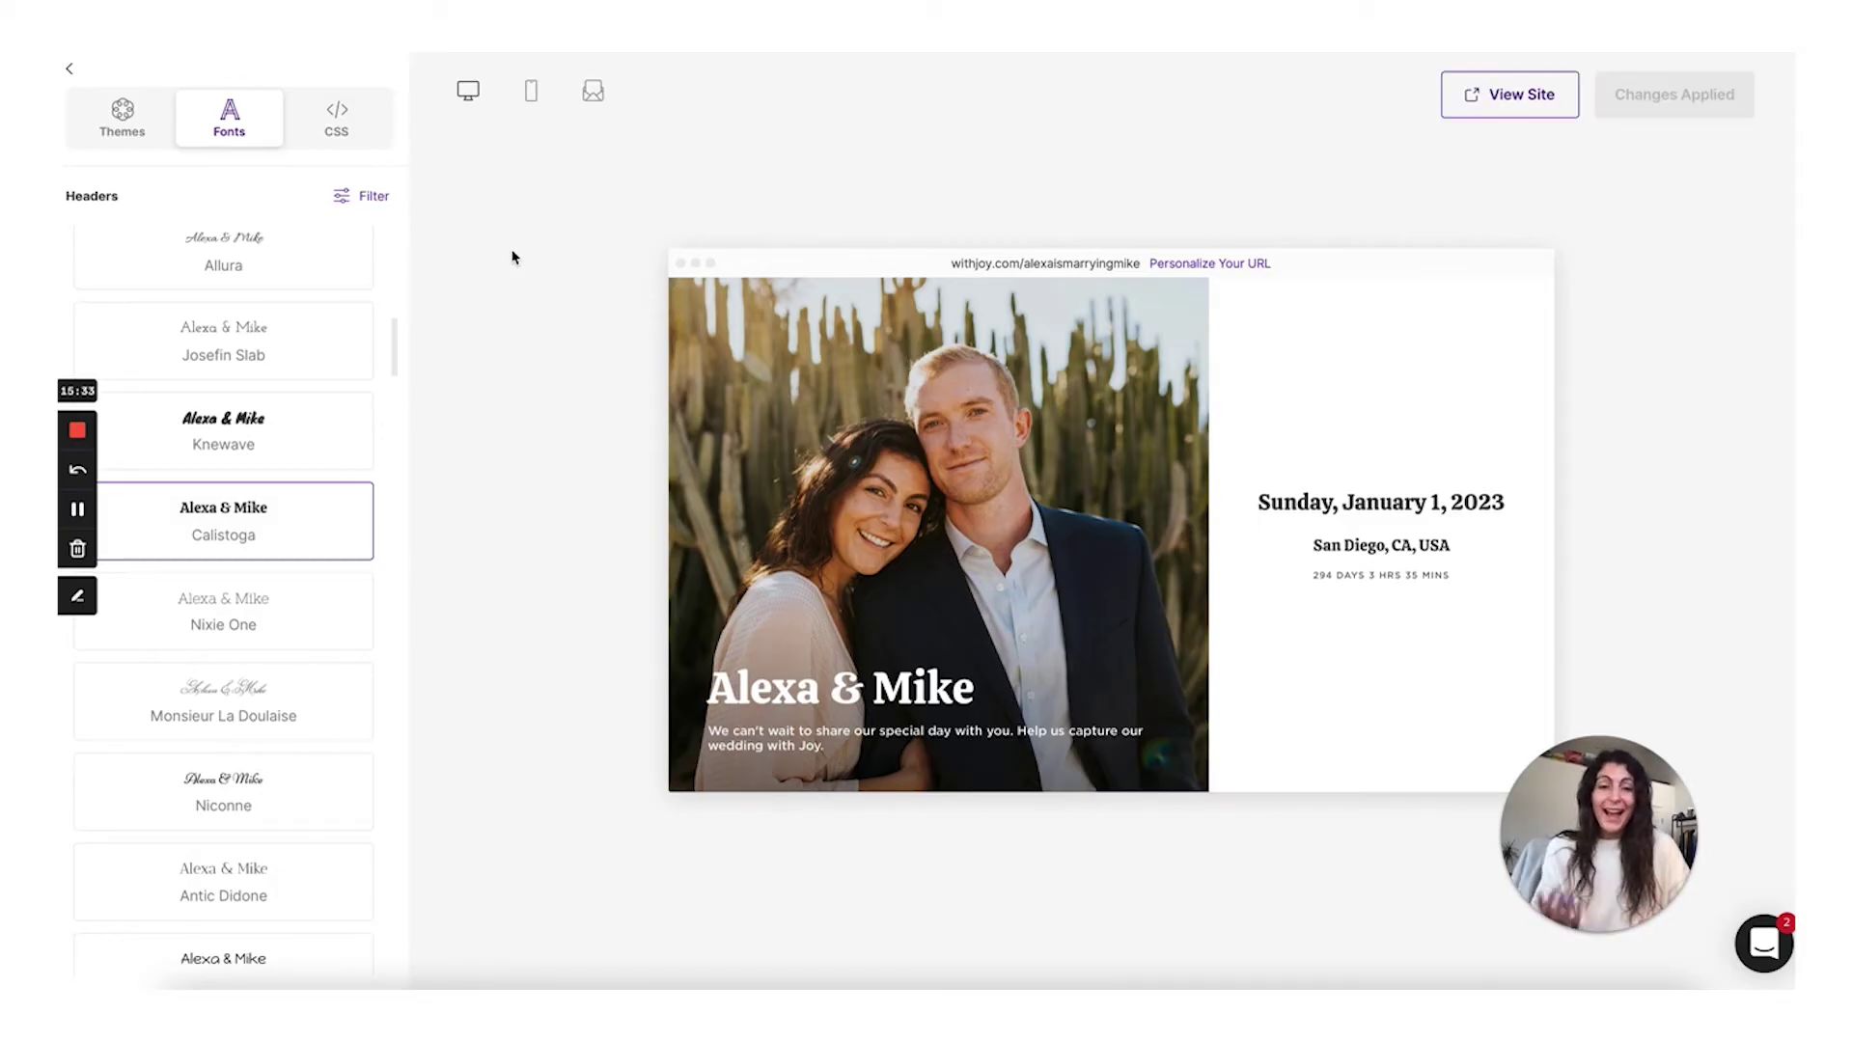
# - Look at the custom CSS editor and the theme options, and review the home and Story sections in the mobile preview
pyautogui.click(341, 137)
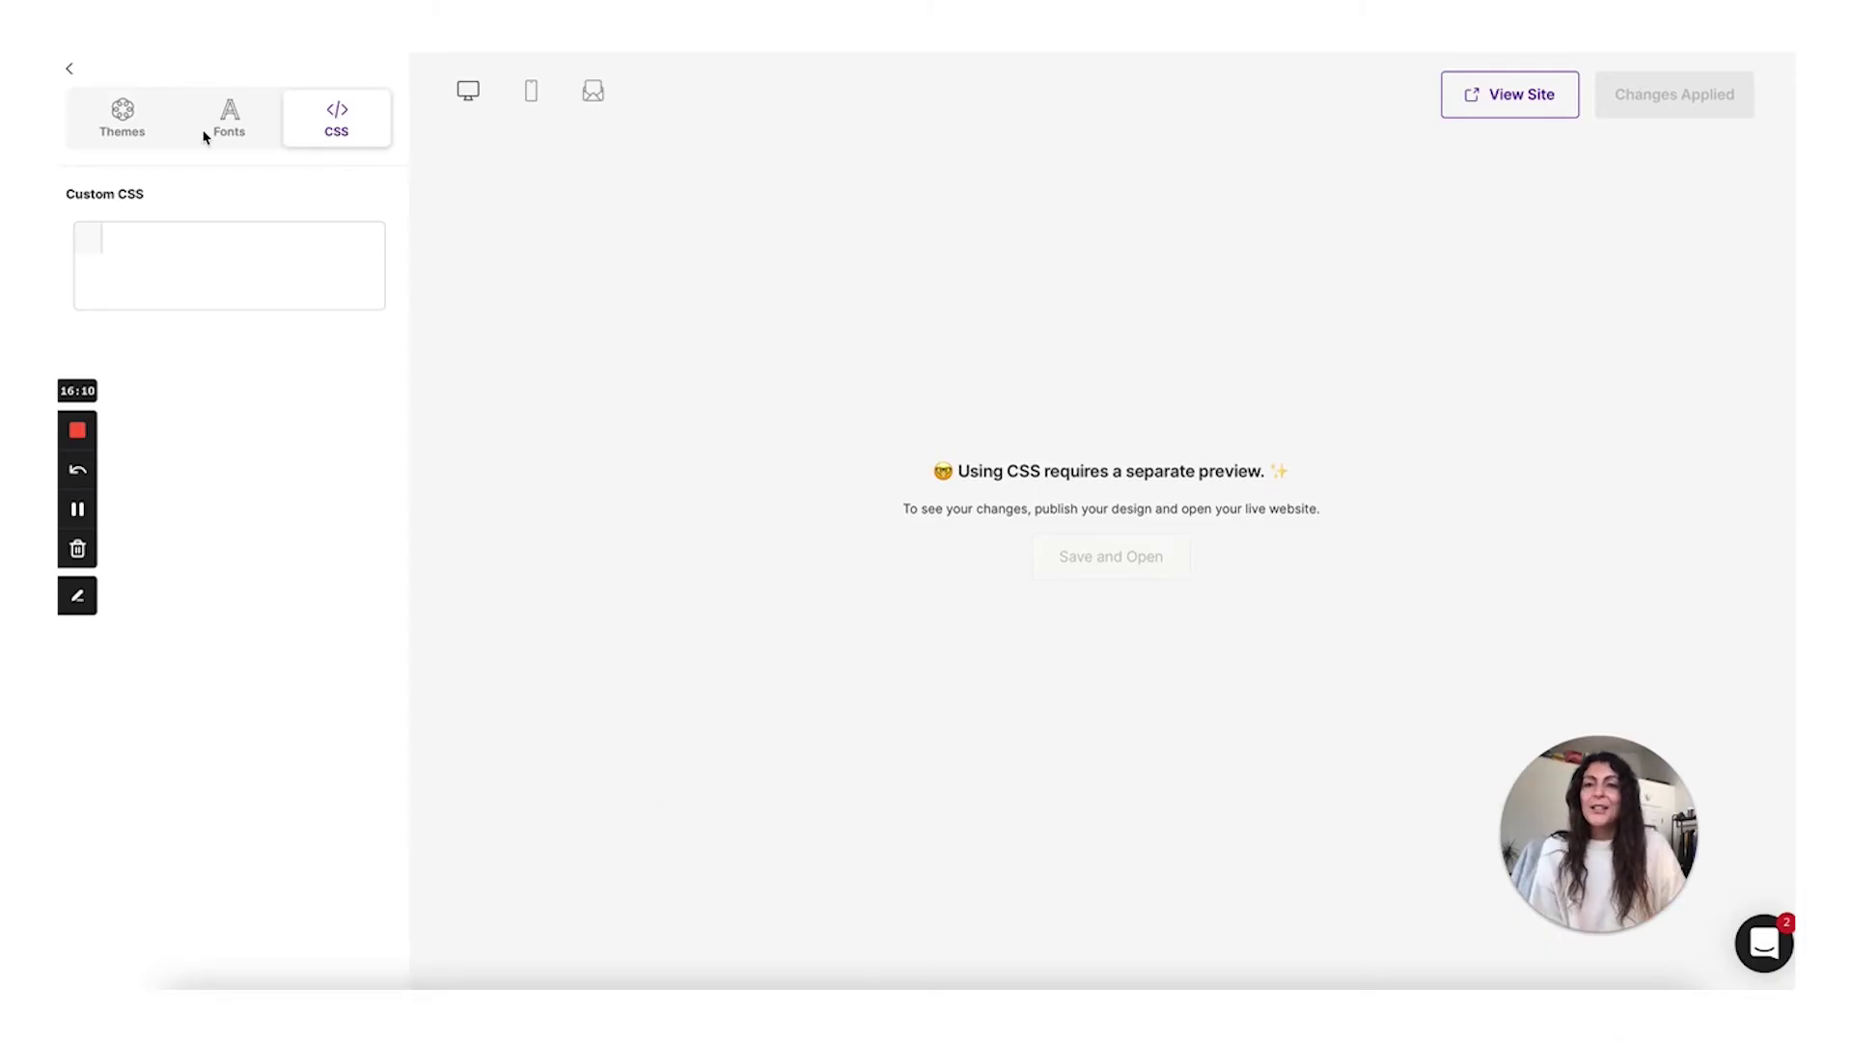
pyautogui.click(152, 128)
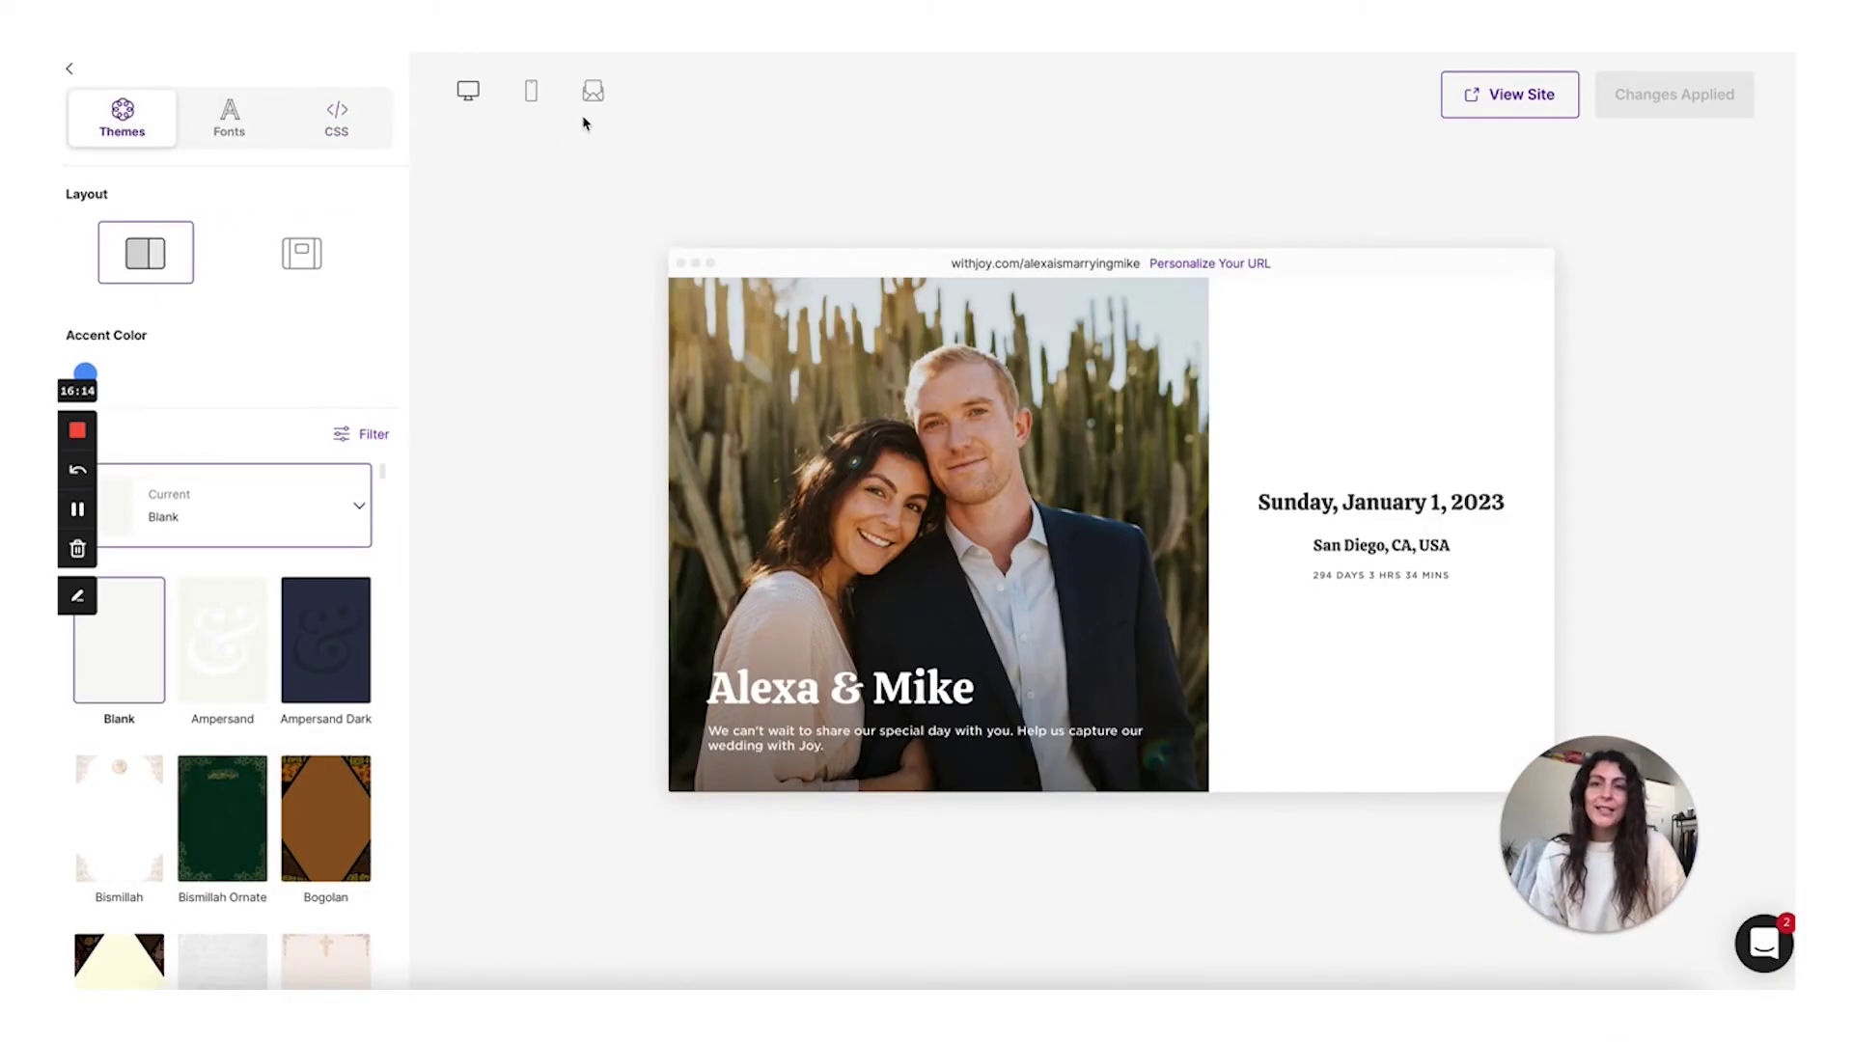
pyautogui.click(531, 91)
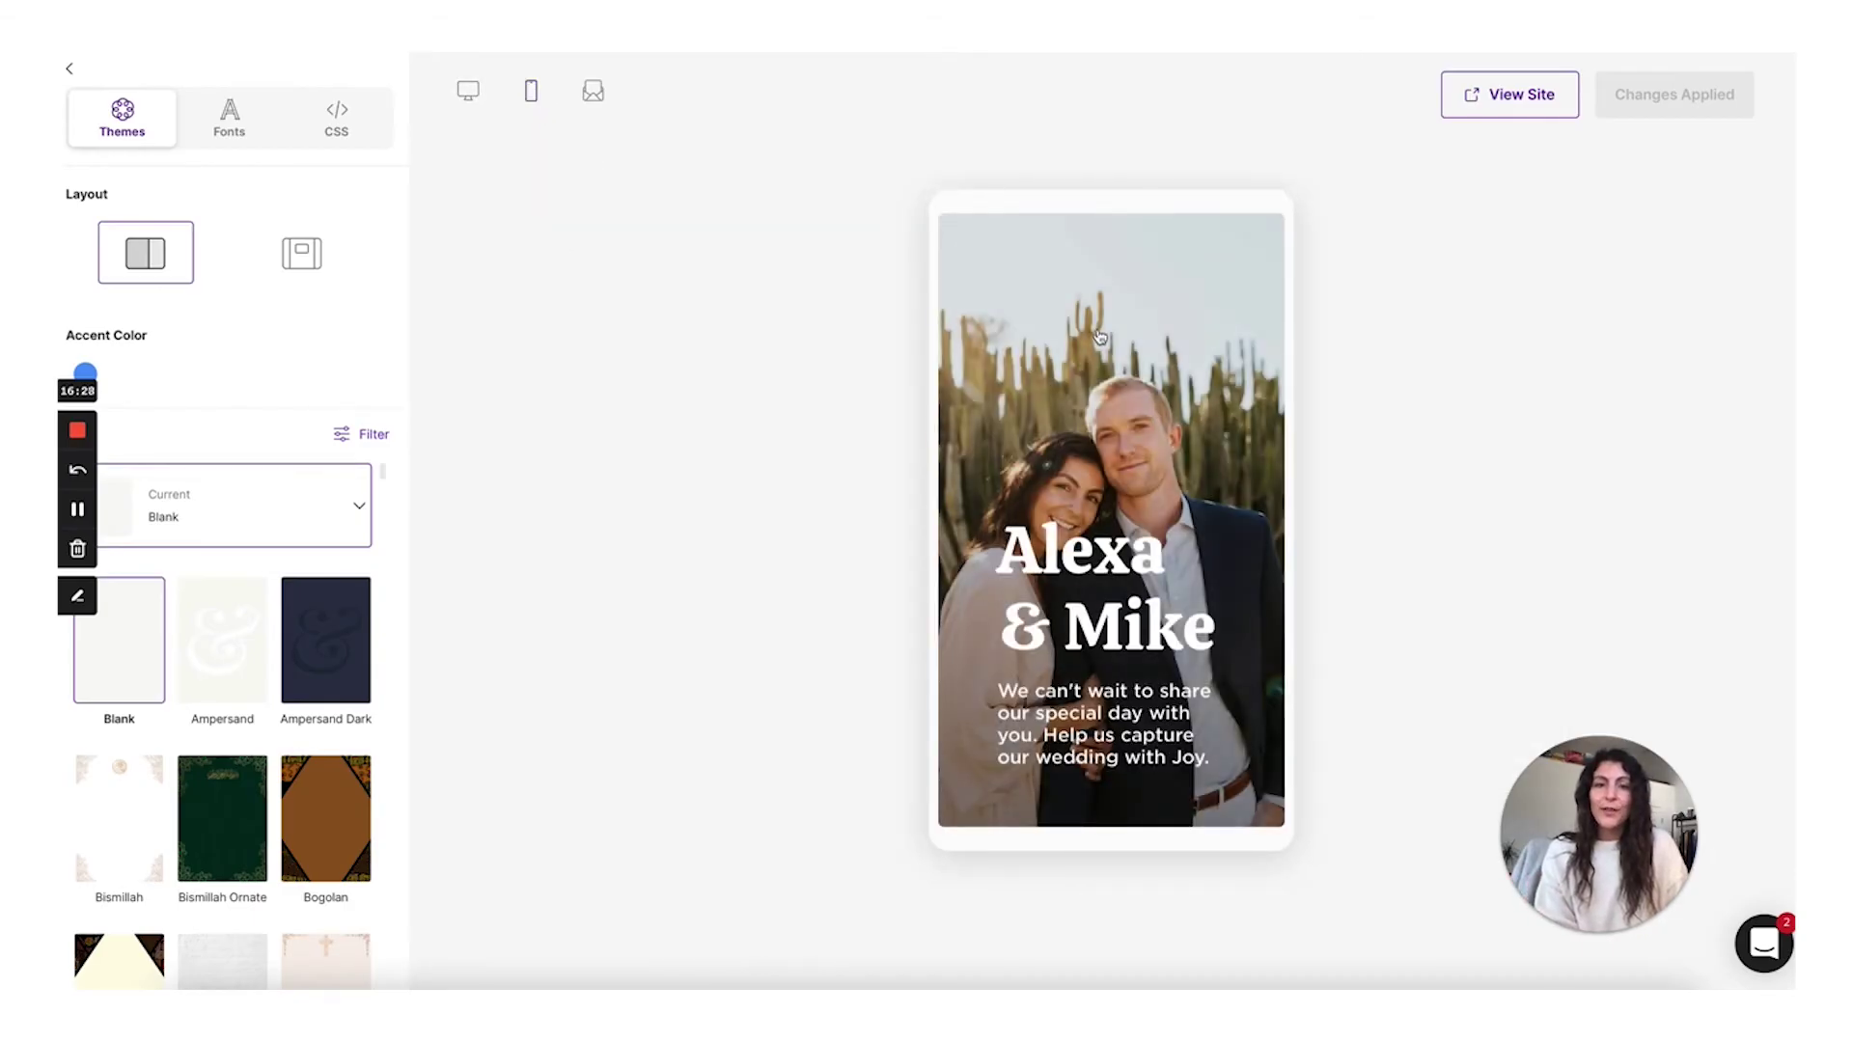
pyautogui.scroll(-5, 1100, 337)
pyautogui.scroll(-15, 1100, 337)
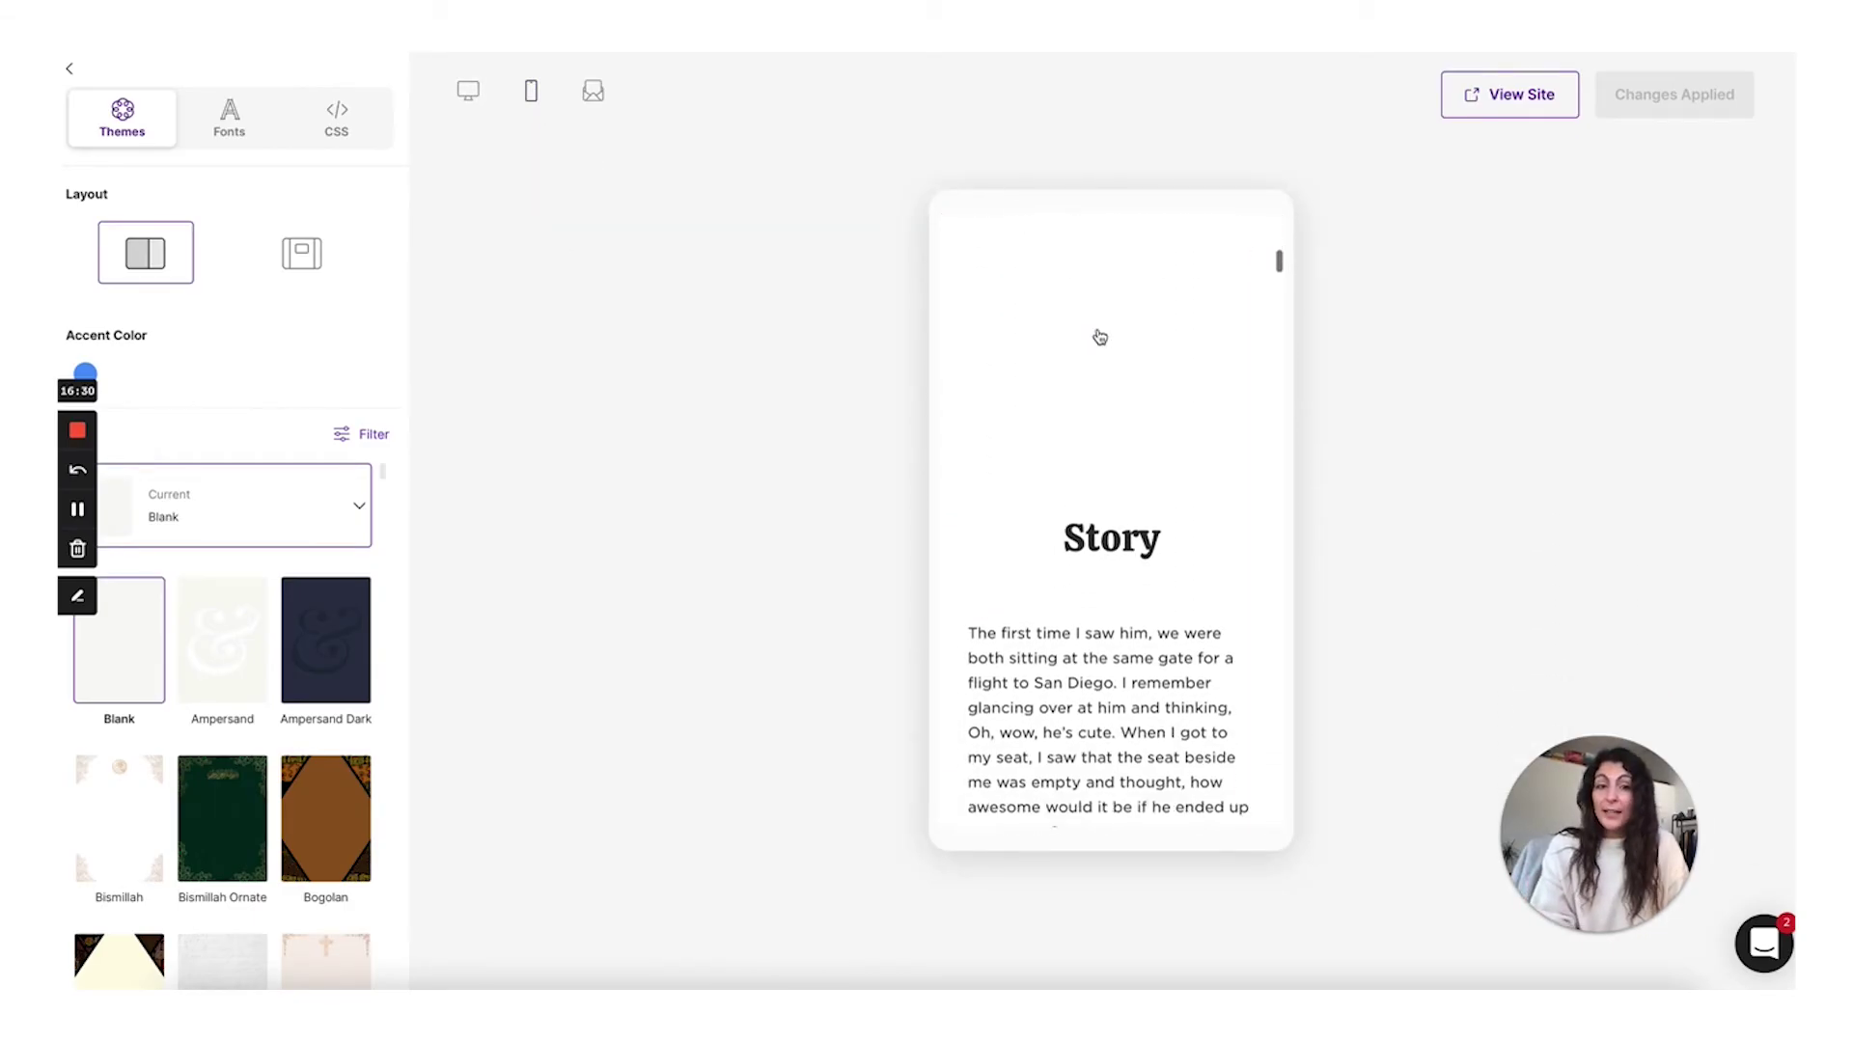
pyautogui.scroll(-10, 1100, 336)
pyautogui.scroll(20, 1100, 337)
pyautogui.scroll(-1, 1100, 337)
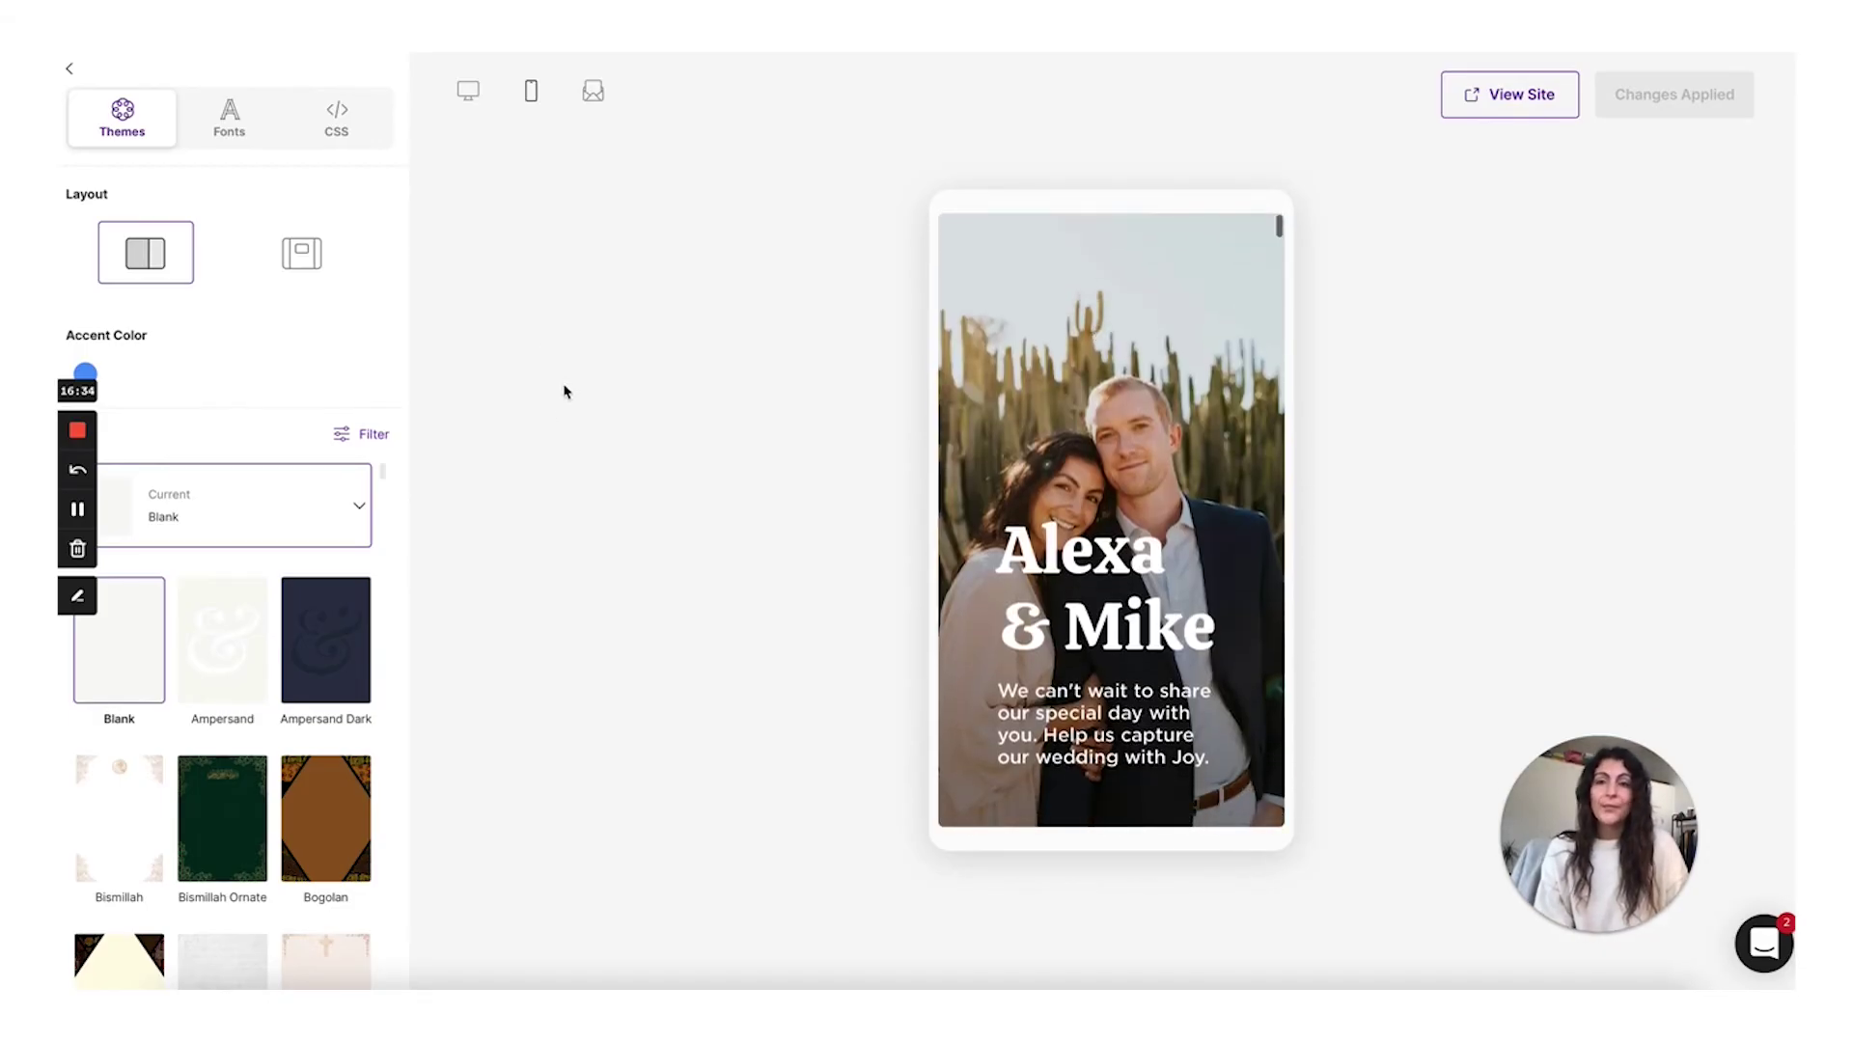
# - Try the alternative layout with the collapsible menu in the mobile preview, and return to the split layout
pyautogui.click(301, 253)
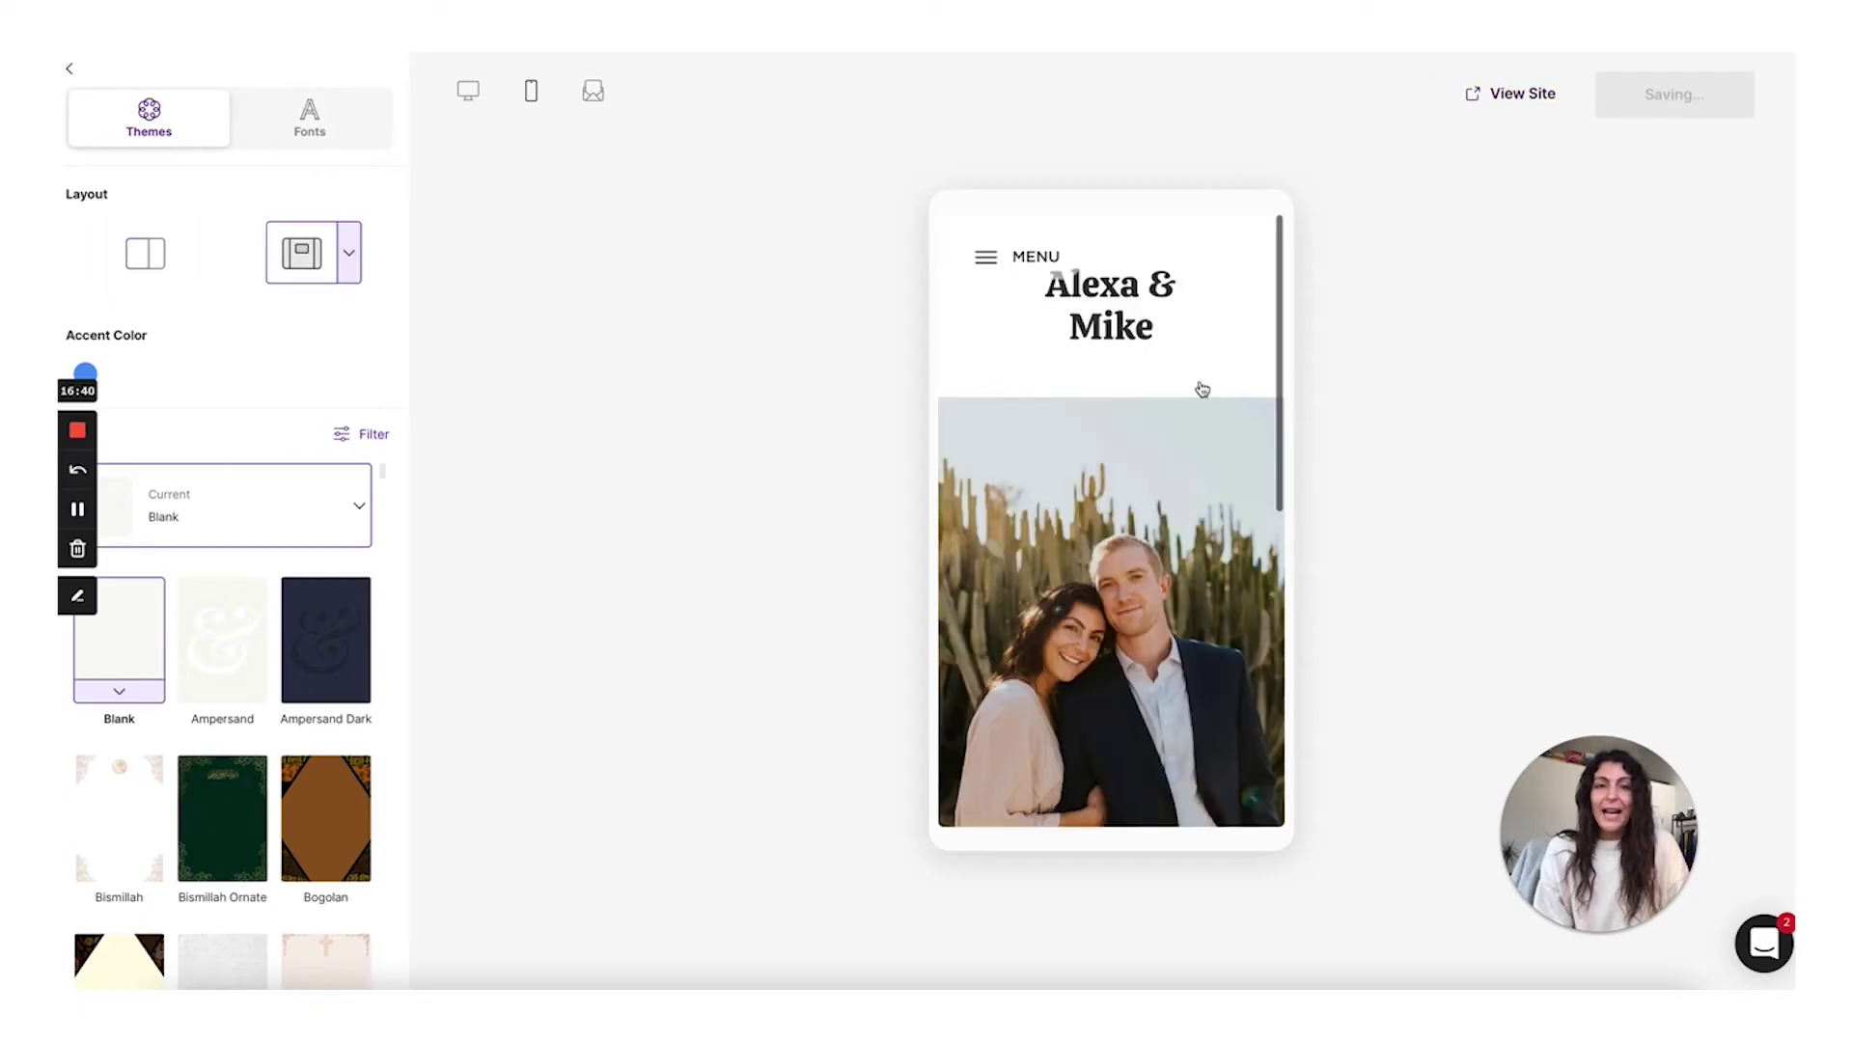
pyautogui.scroll(-1, 1118, 354)
pyautogui.scroll(-6, 1118, 355)
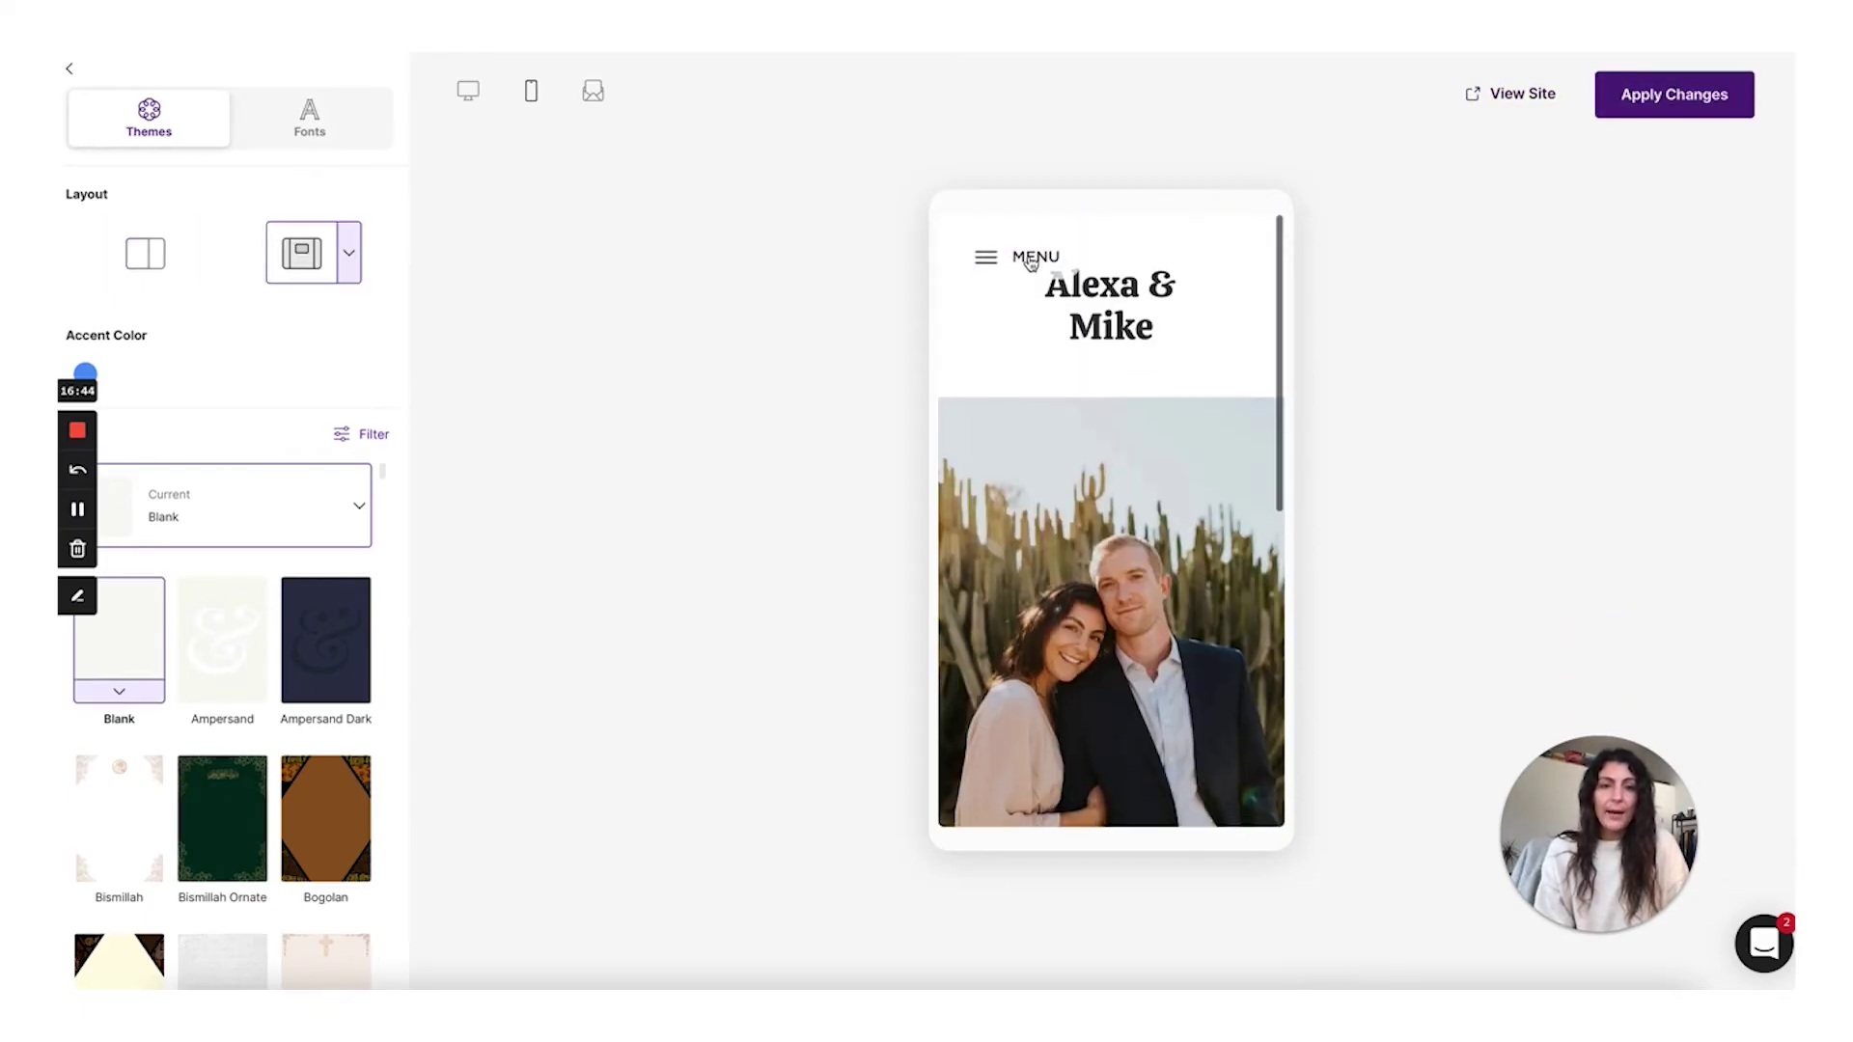
pyautogui.click(162, 256)
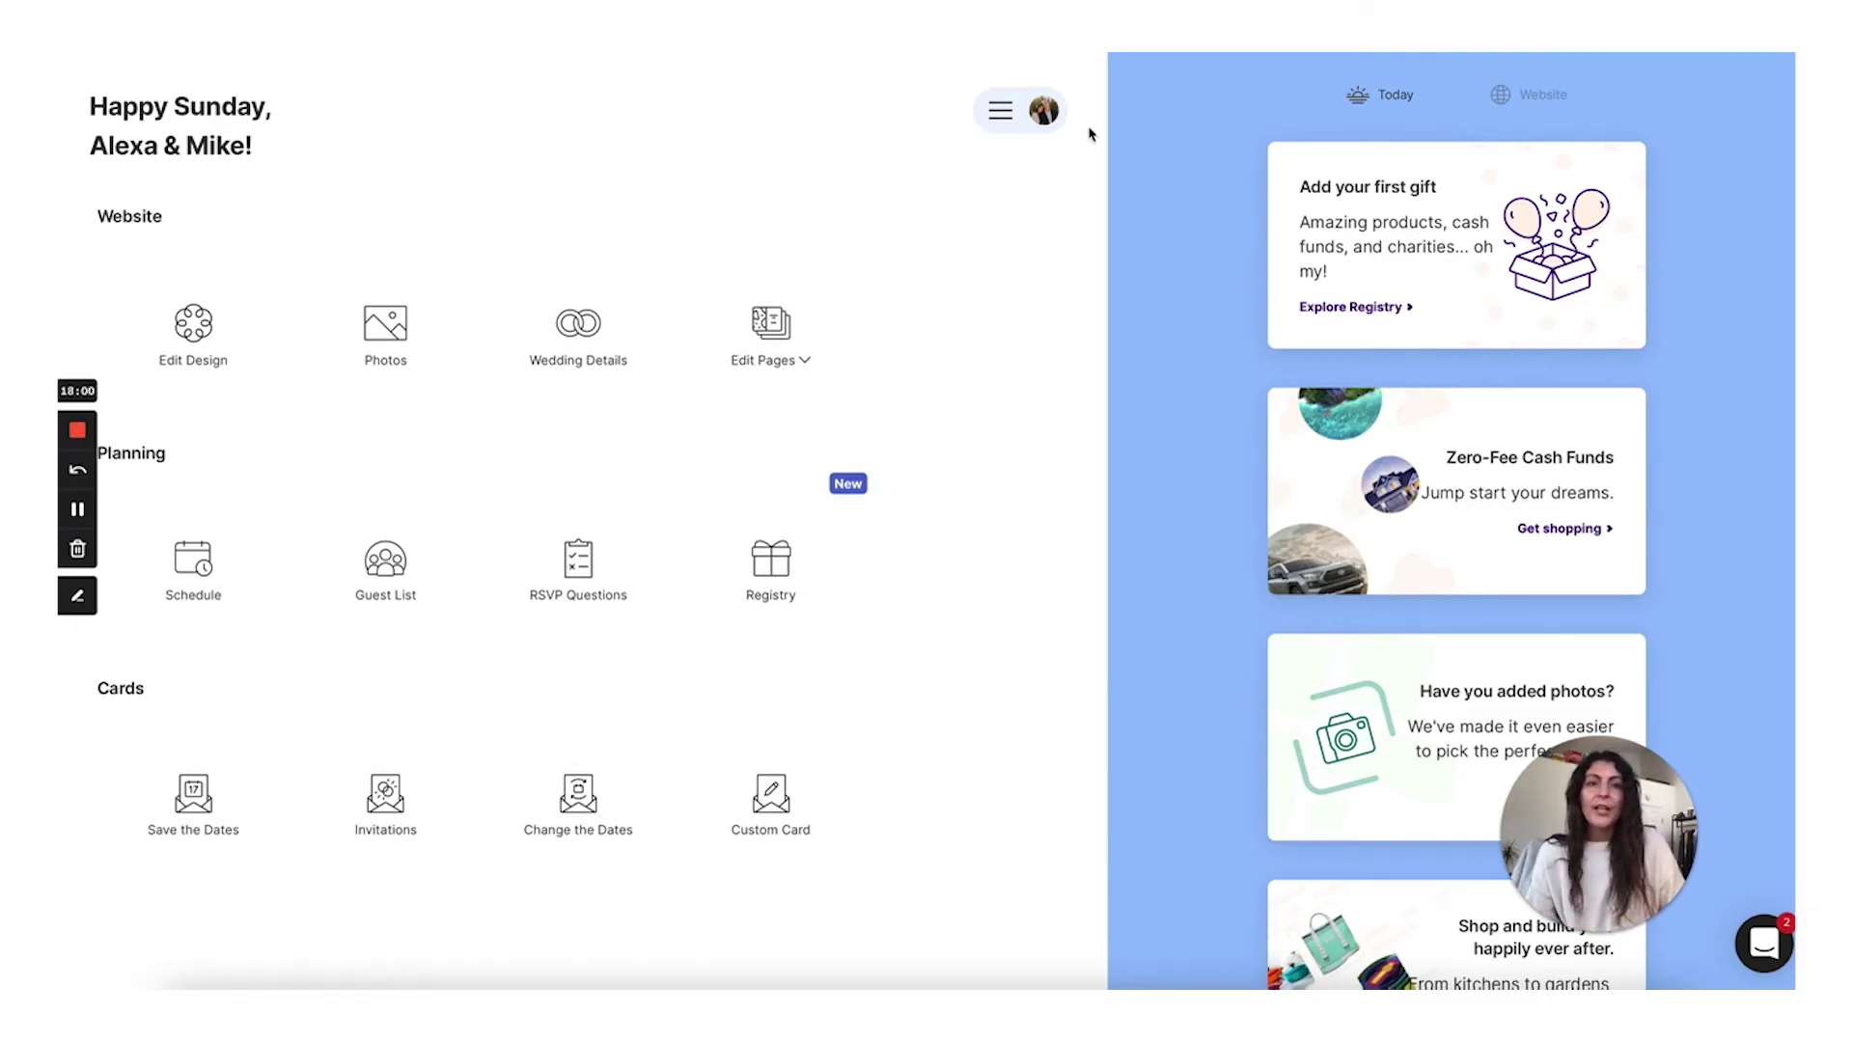
# - Open the Story page for editing alongside a desktop website preview showing its Story section
pyautogui.click(1544, 97)
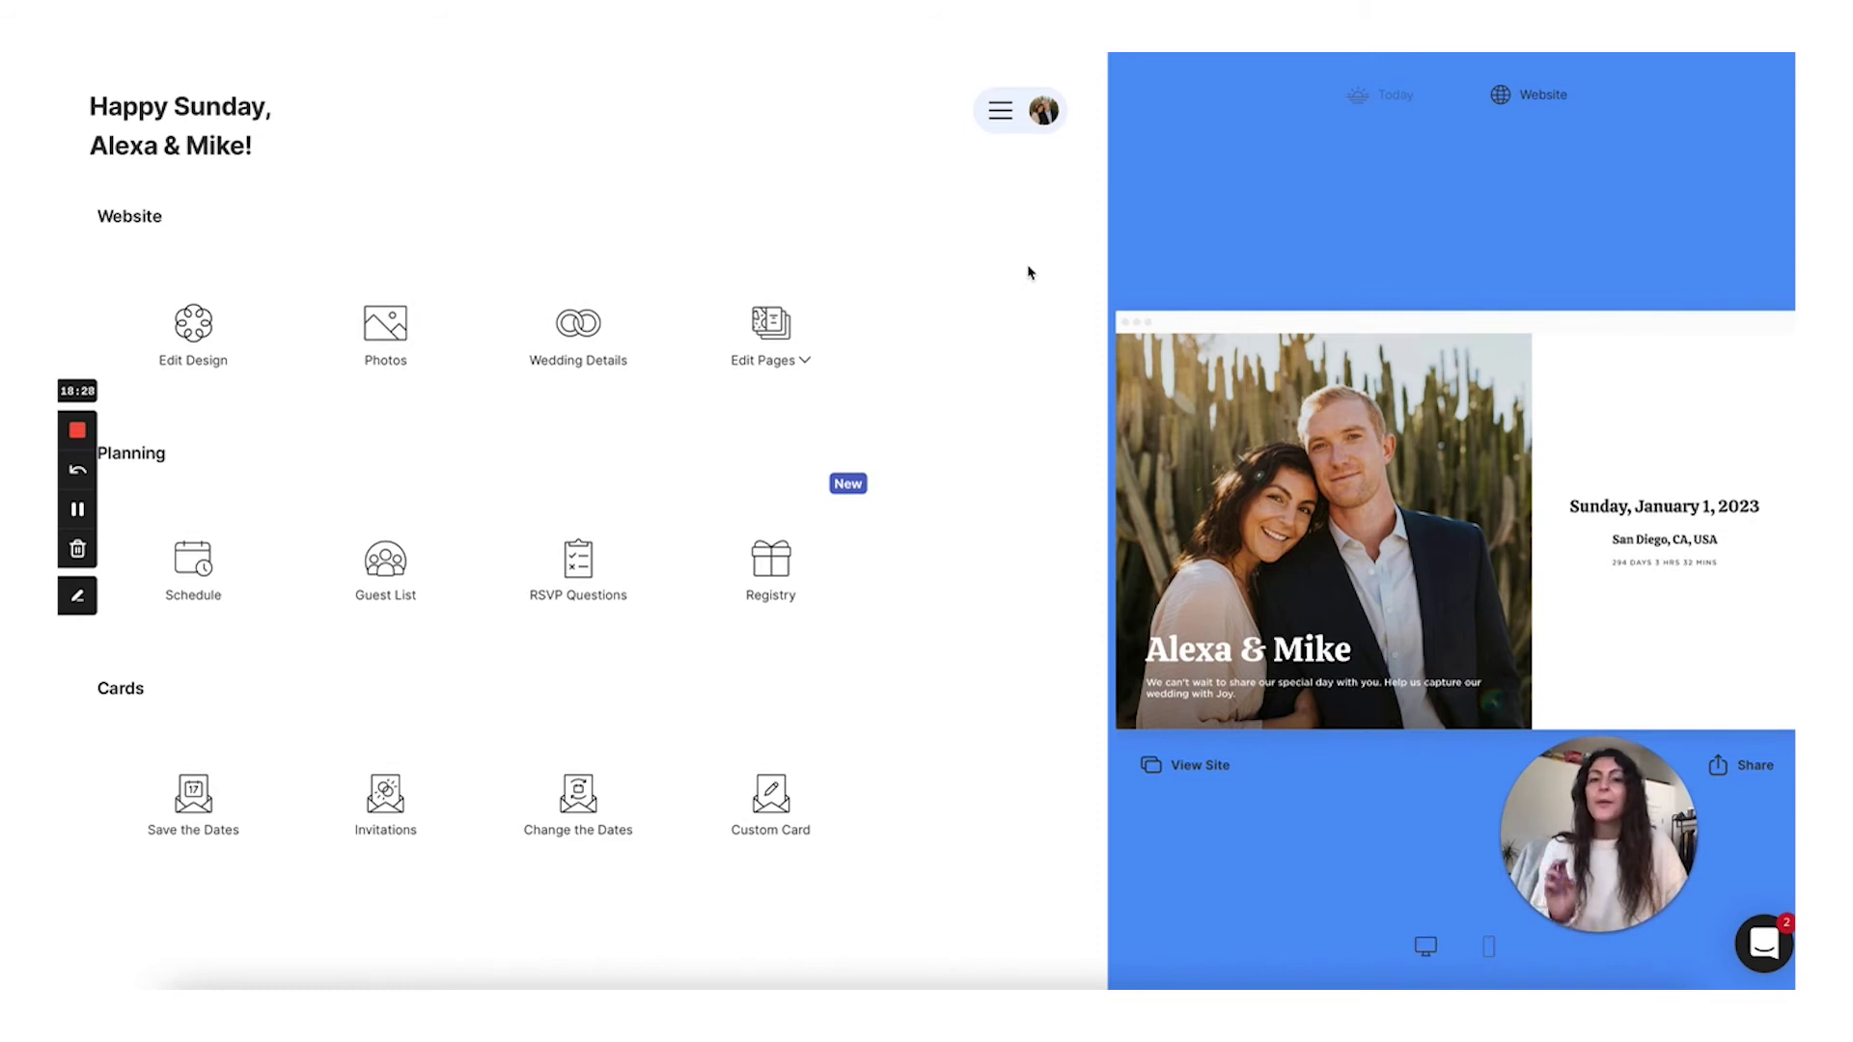
pyautogui.click(816, 373)
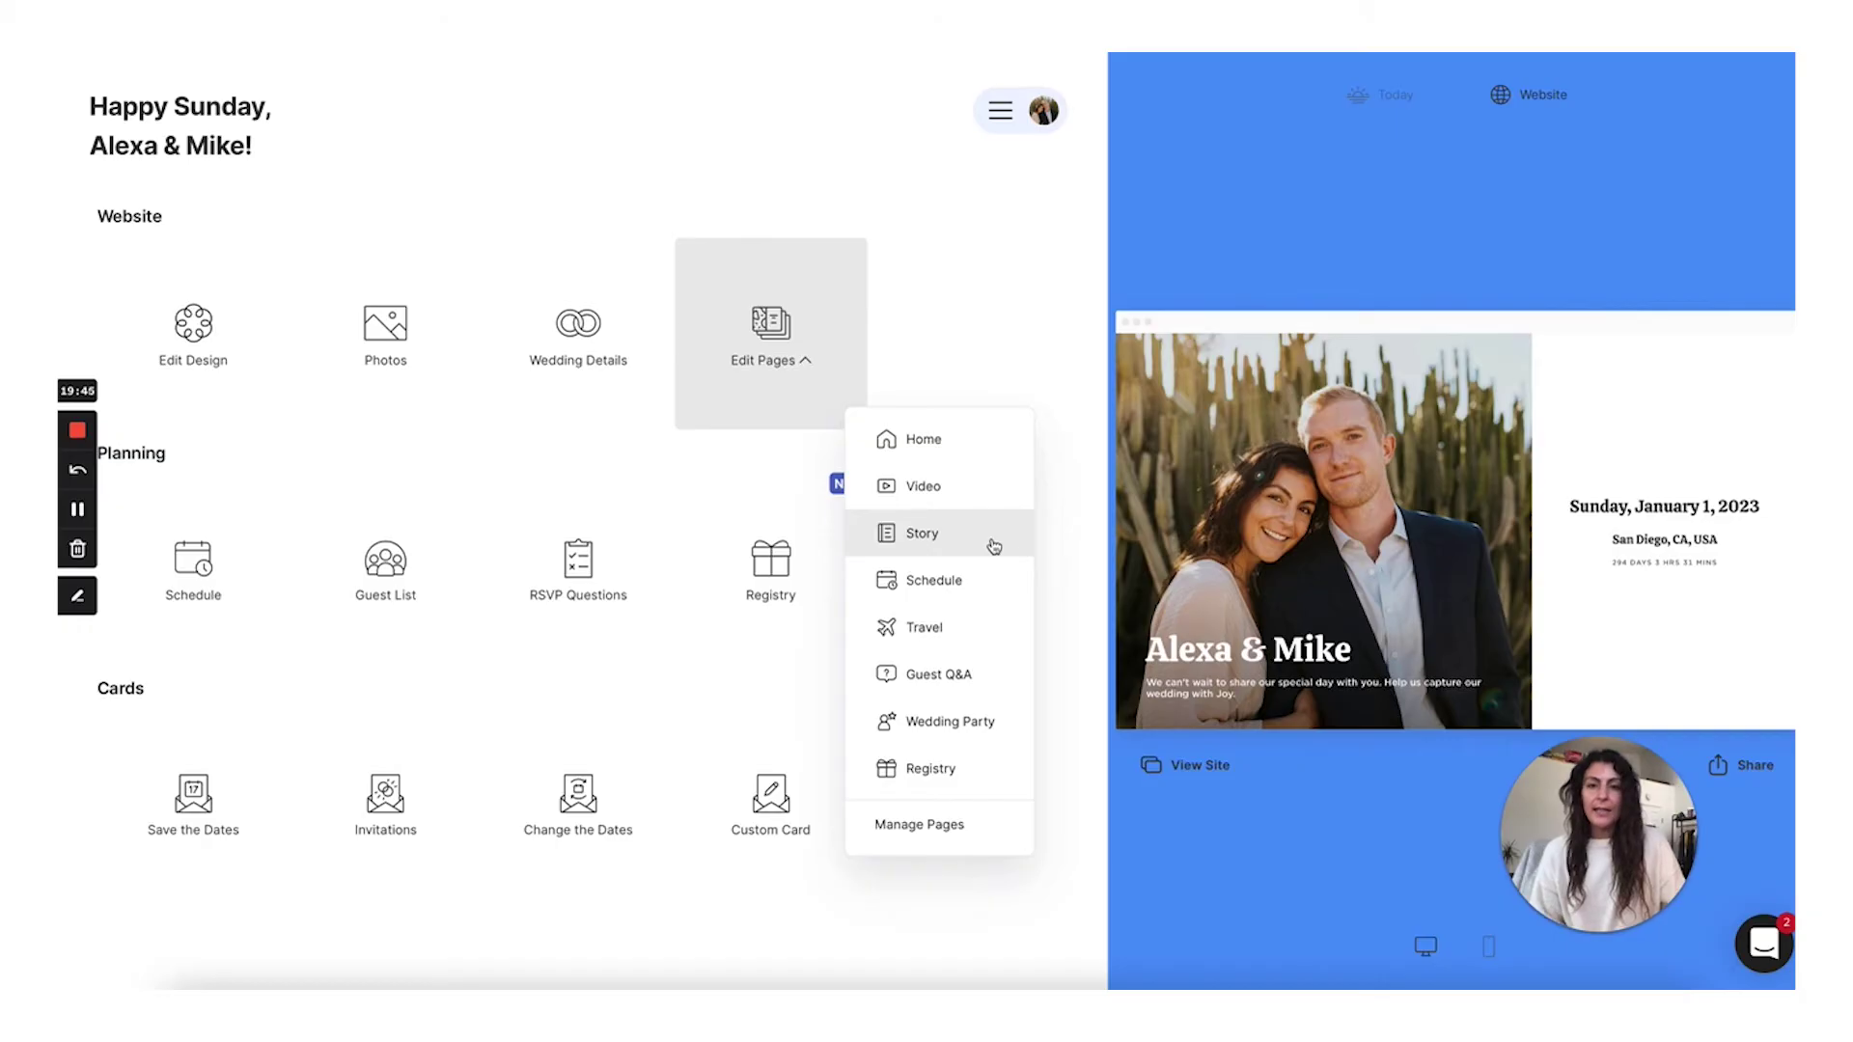
pyautogui.click(993, 547)
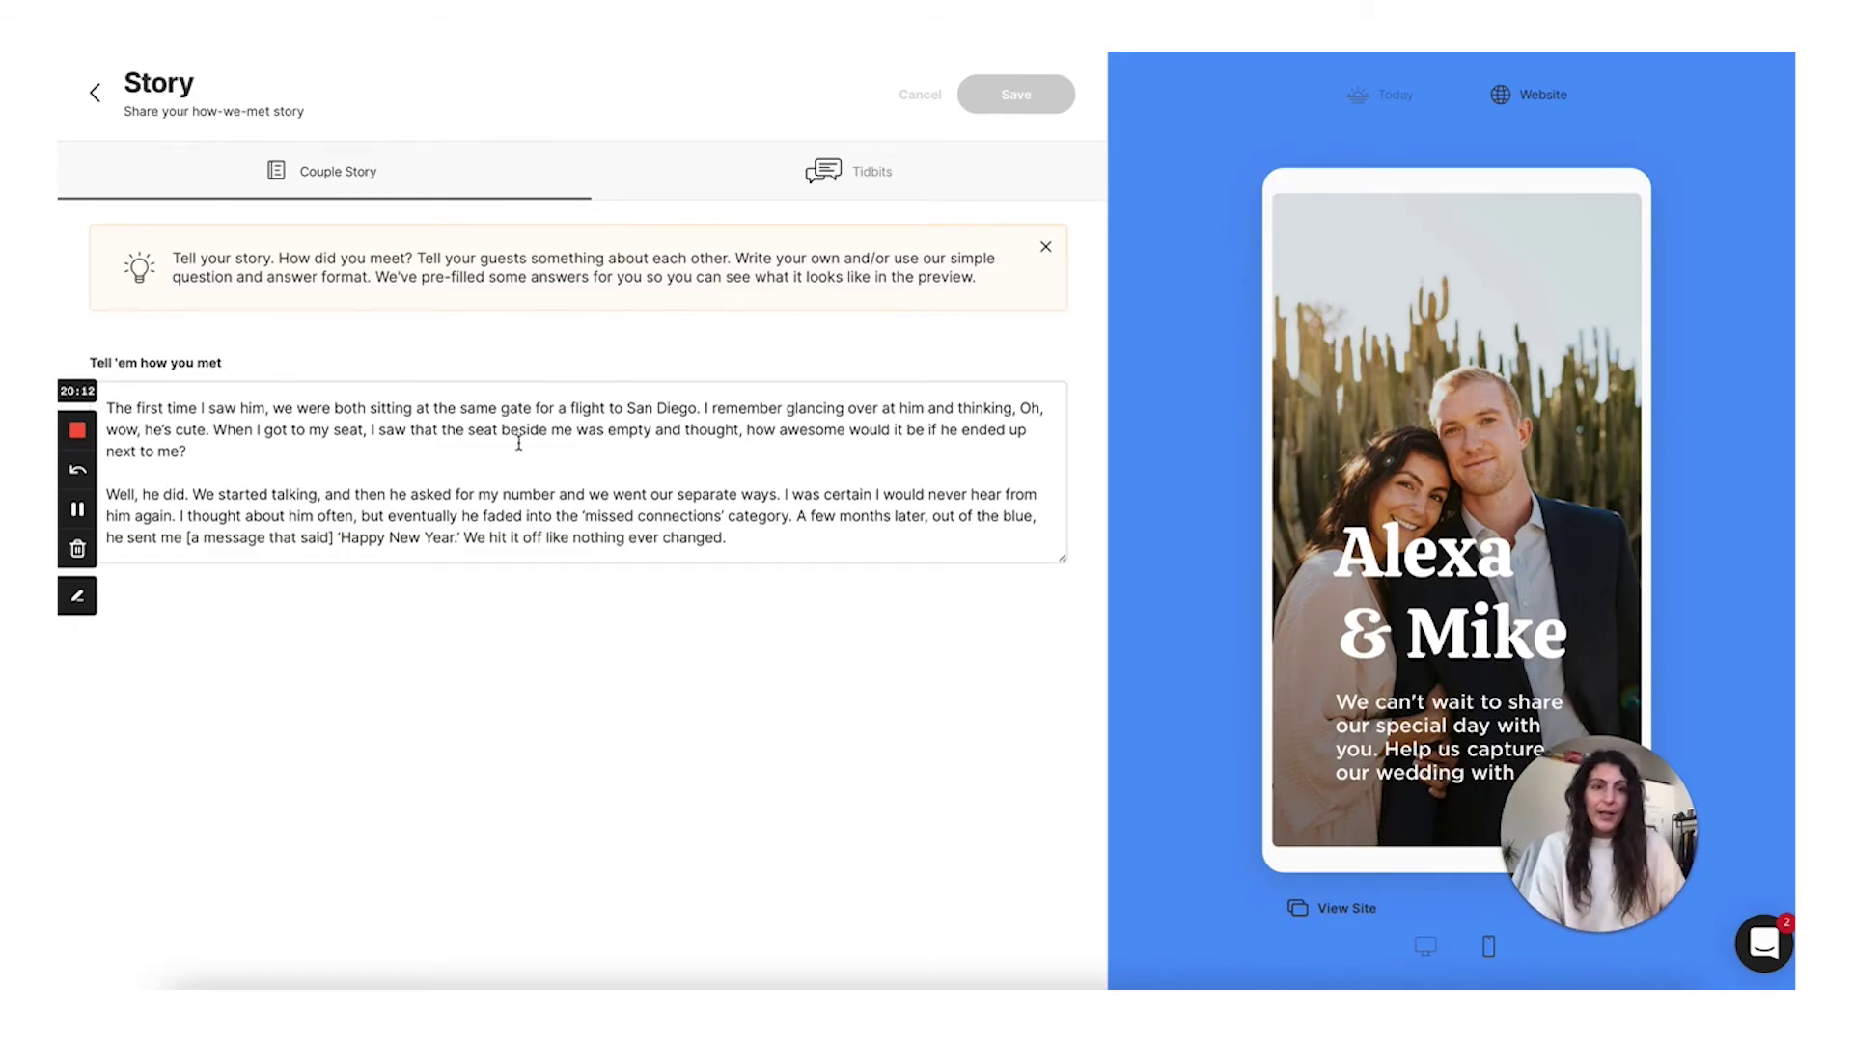
pyautogui.click(1424, 947)
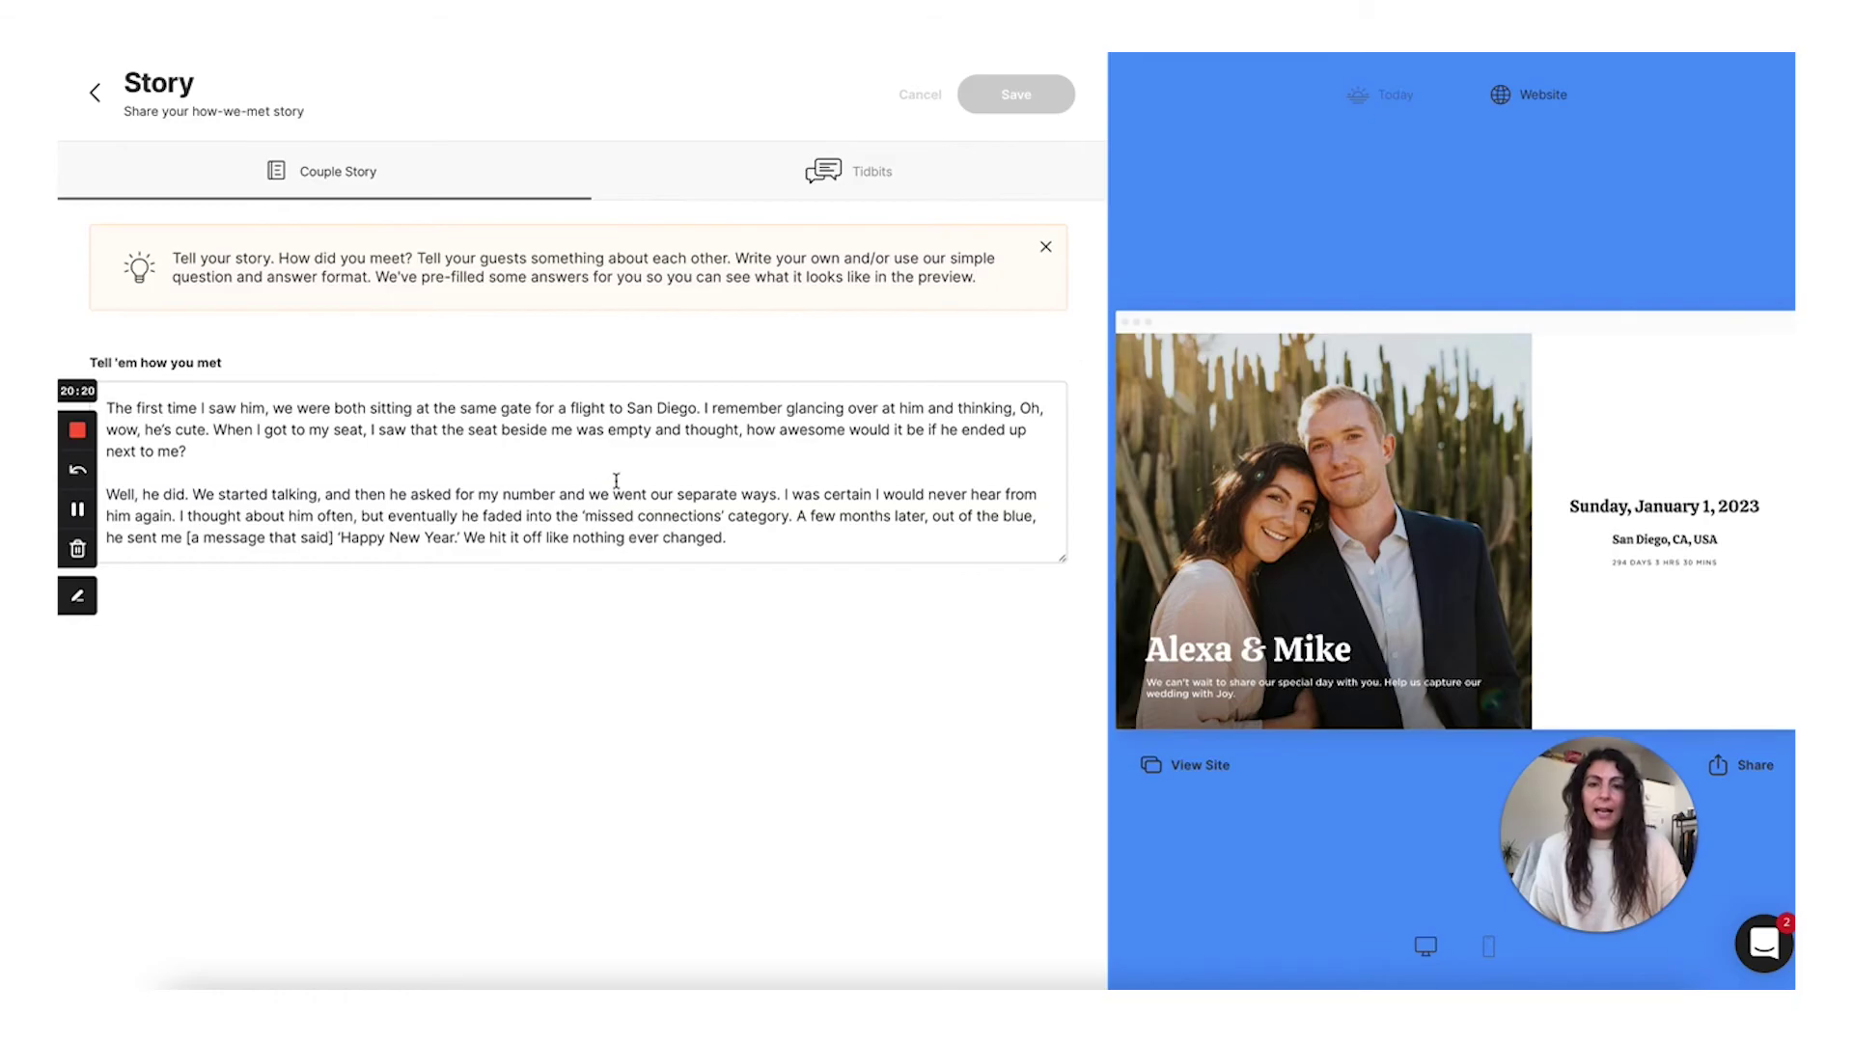
pyautogui.scroll(-5, 1694, 484)
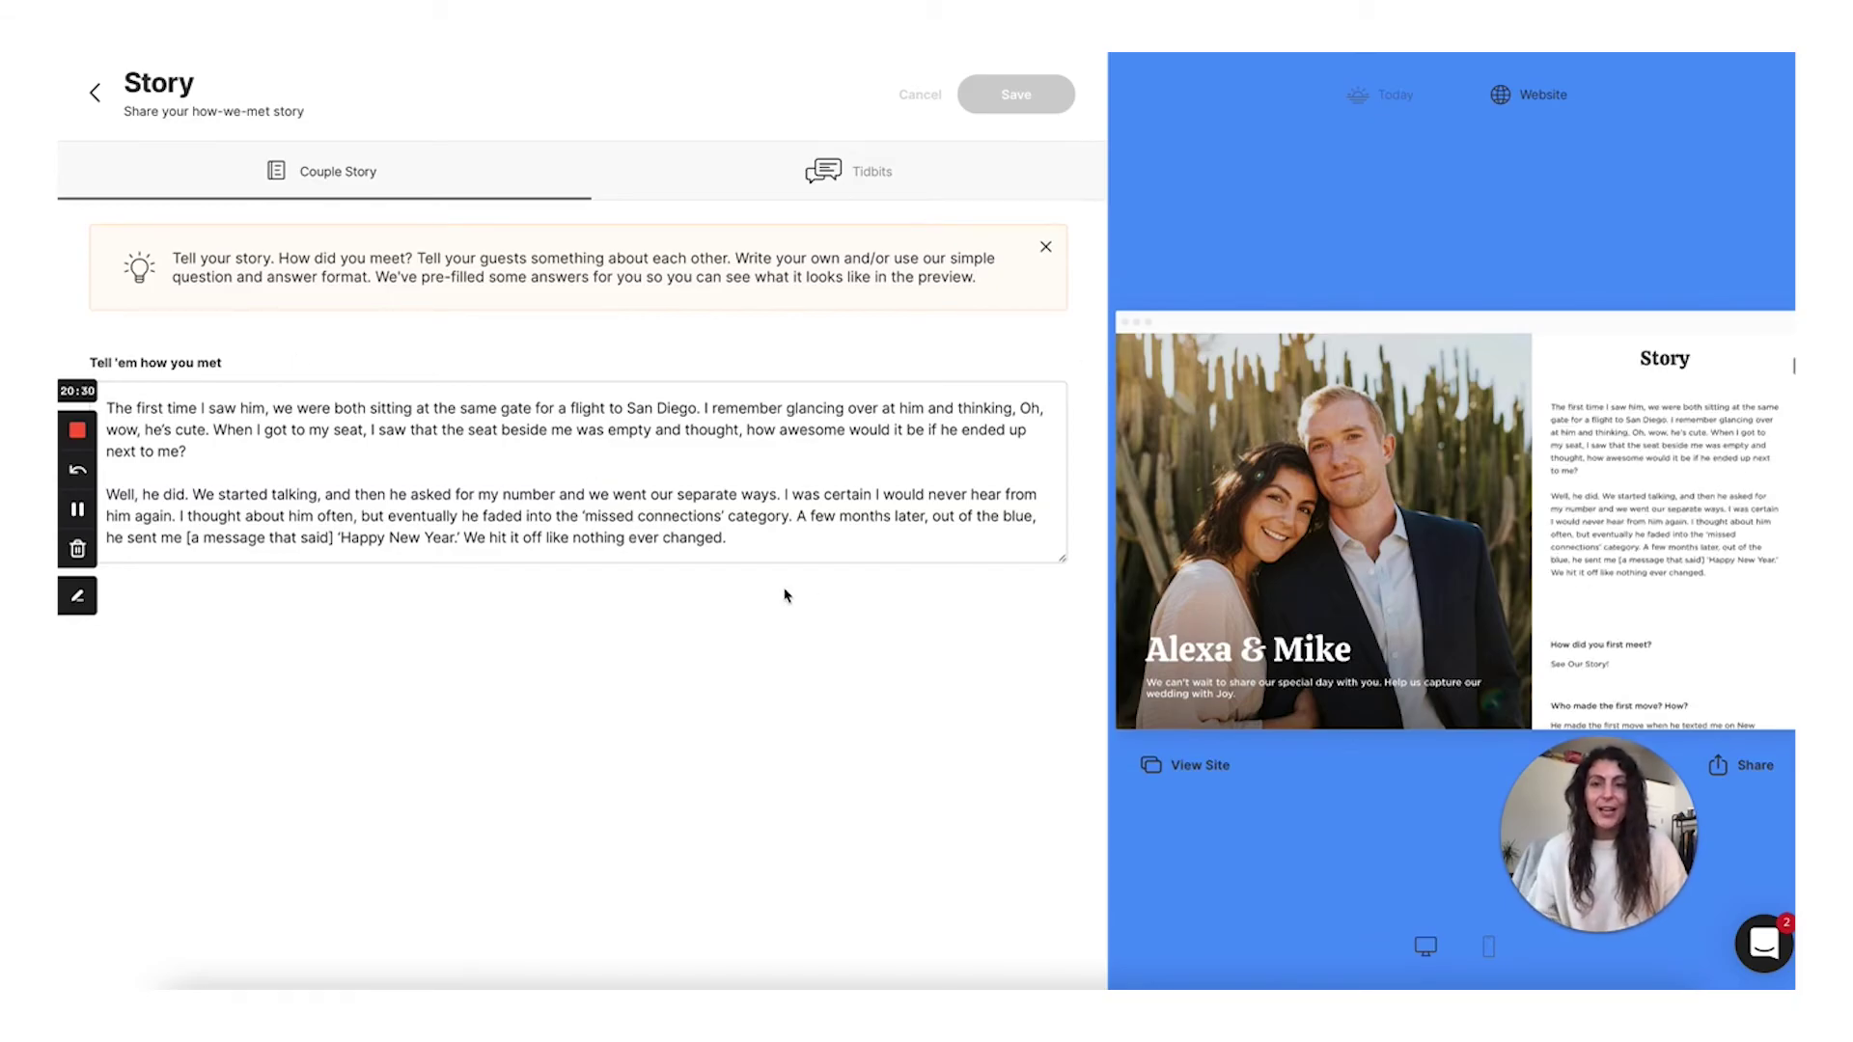
# - Replace the how-we-met text with "Hello, this is how we met!", save it, and put the original story text back
pyautogui.click(757, 531)
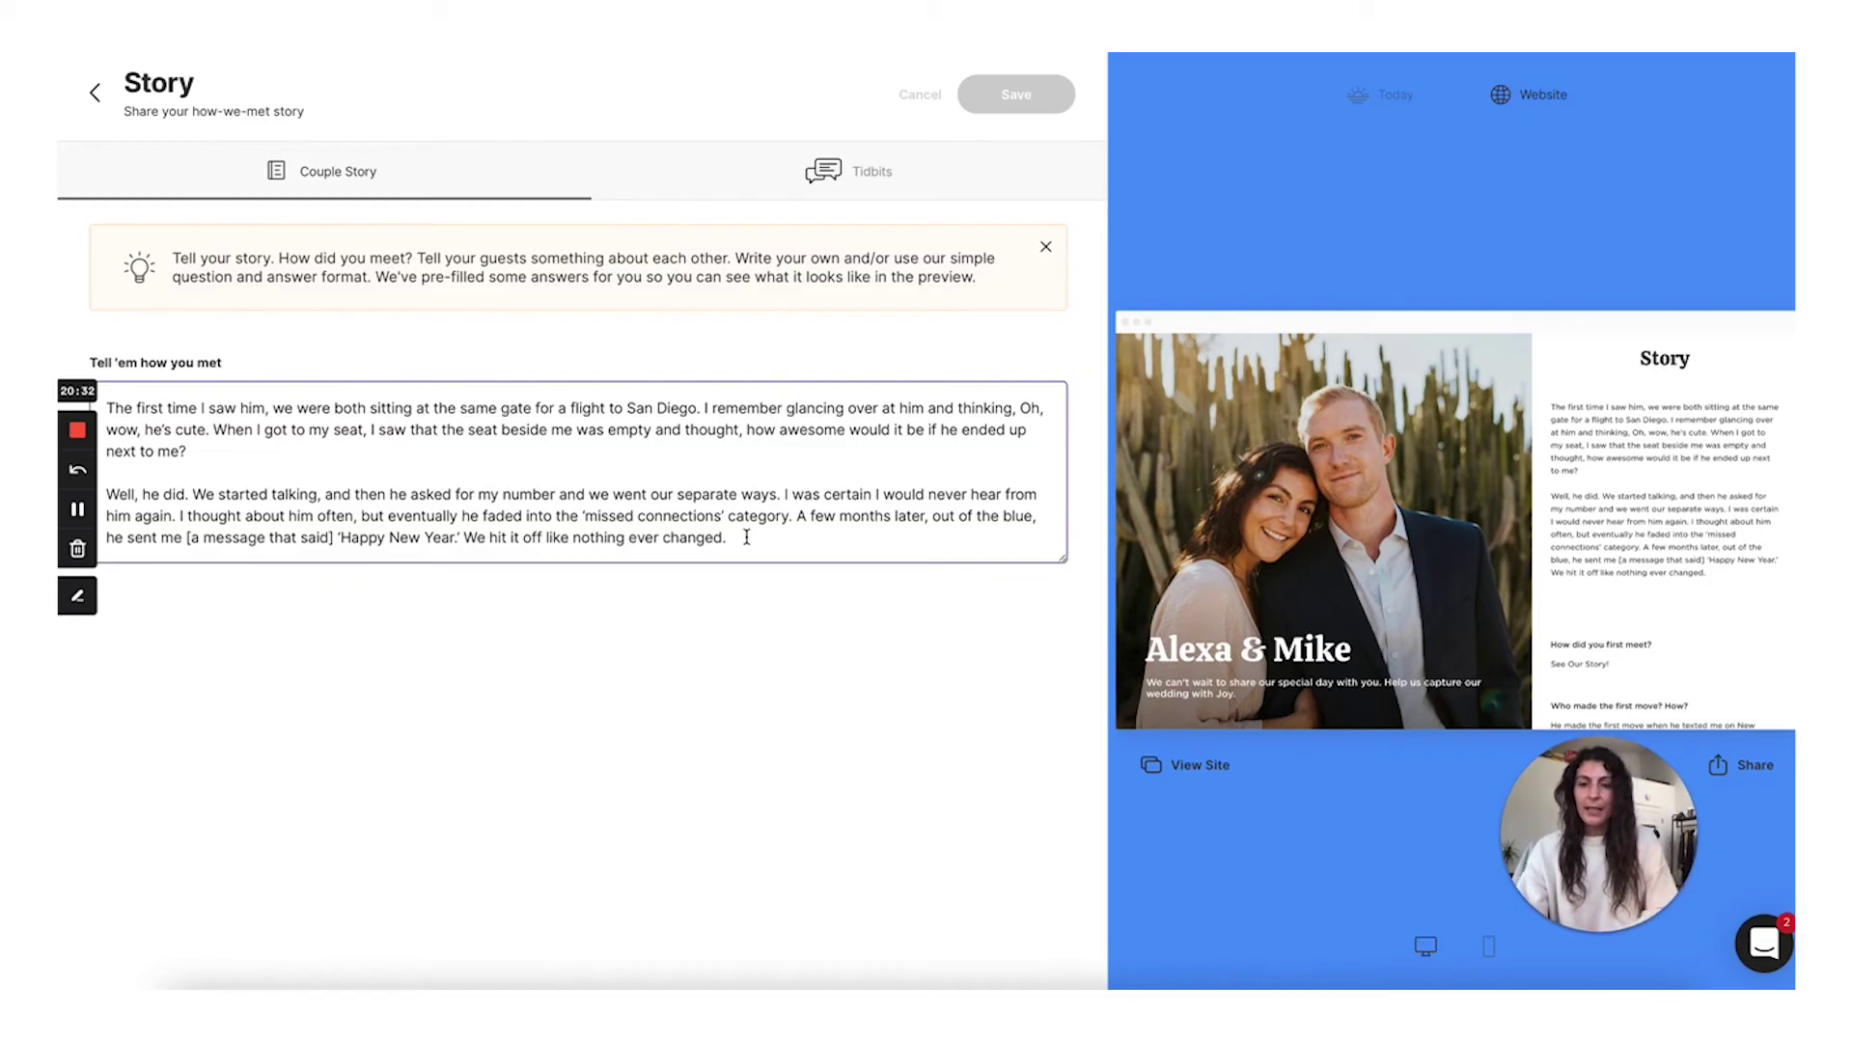
pyautogui.hotkey('ctrl', 'a')
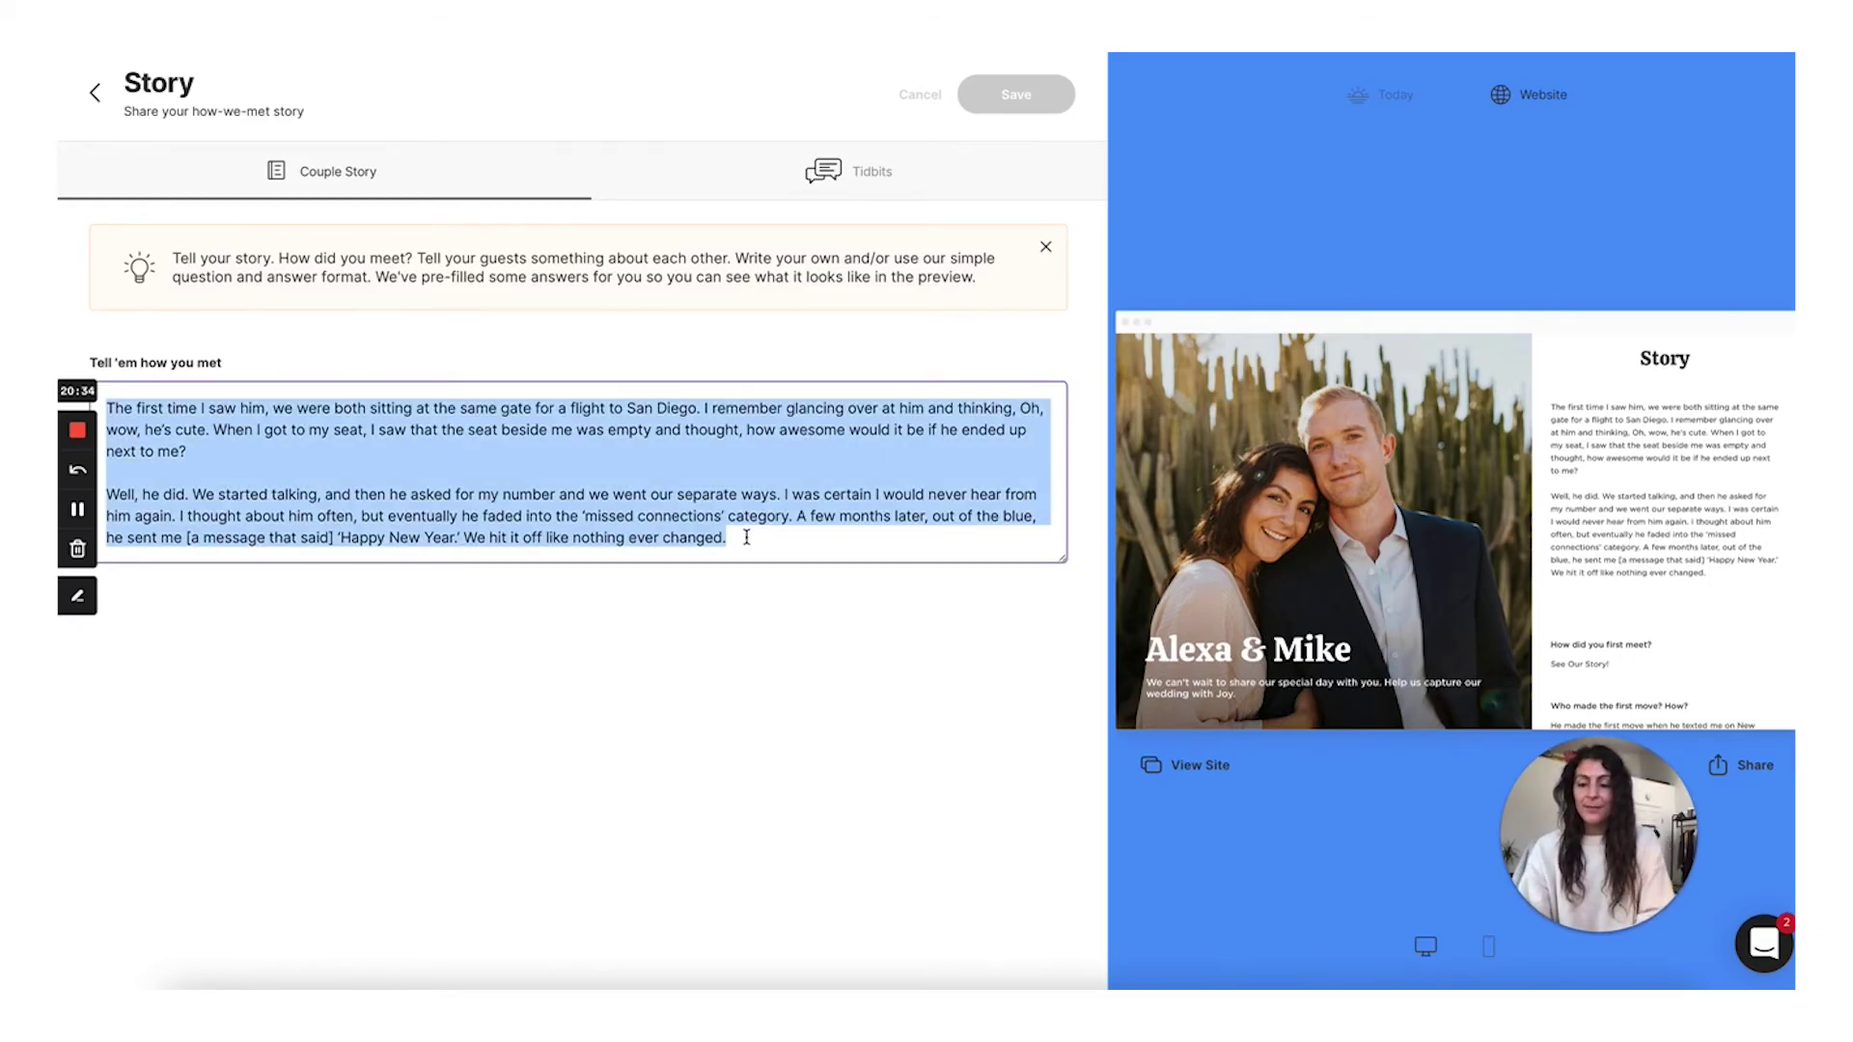
pyautogui.write('The first time I saw him, we were sitting at the gate for our flight to San Diego. I remember glancing over at him and thinking, Oh, wow, he’s cute. When I got to my seat, I saw that the seat beside me was empty and thought, How awesome would it be if he ended up next to me? He asked for my number and we went our separate ways. I was certain I would never hear from him again. I thought about him often, but eventually he faded into the ‘missed connections’ category. A few months later, out of the blue, he sent me [a message that said] ‘Happy New Year.’ We hit it off like nothing ever changed.')
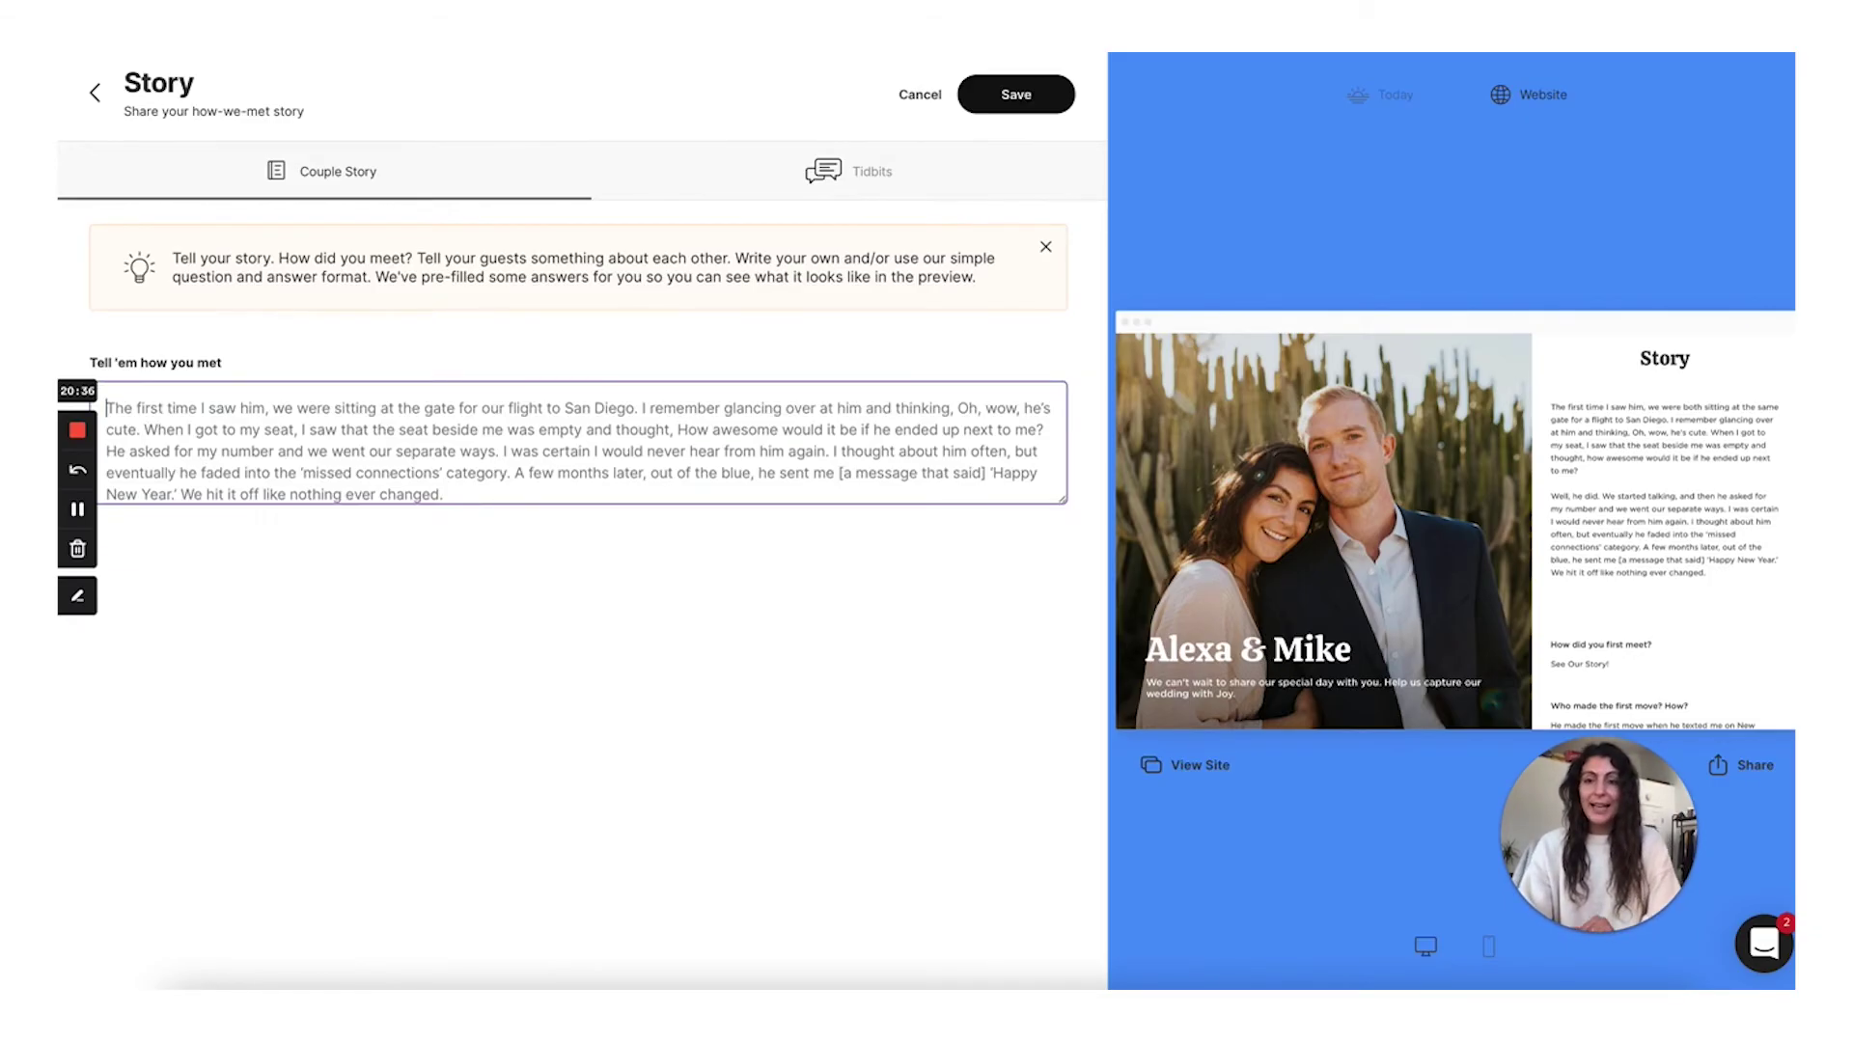
pyautogui.hotkey('ctrl', 'a')
pyautogui.write('Hello!')
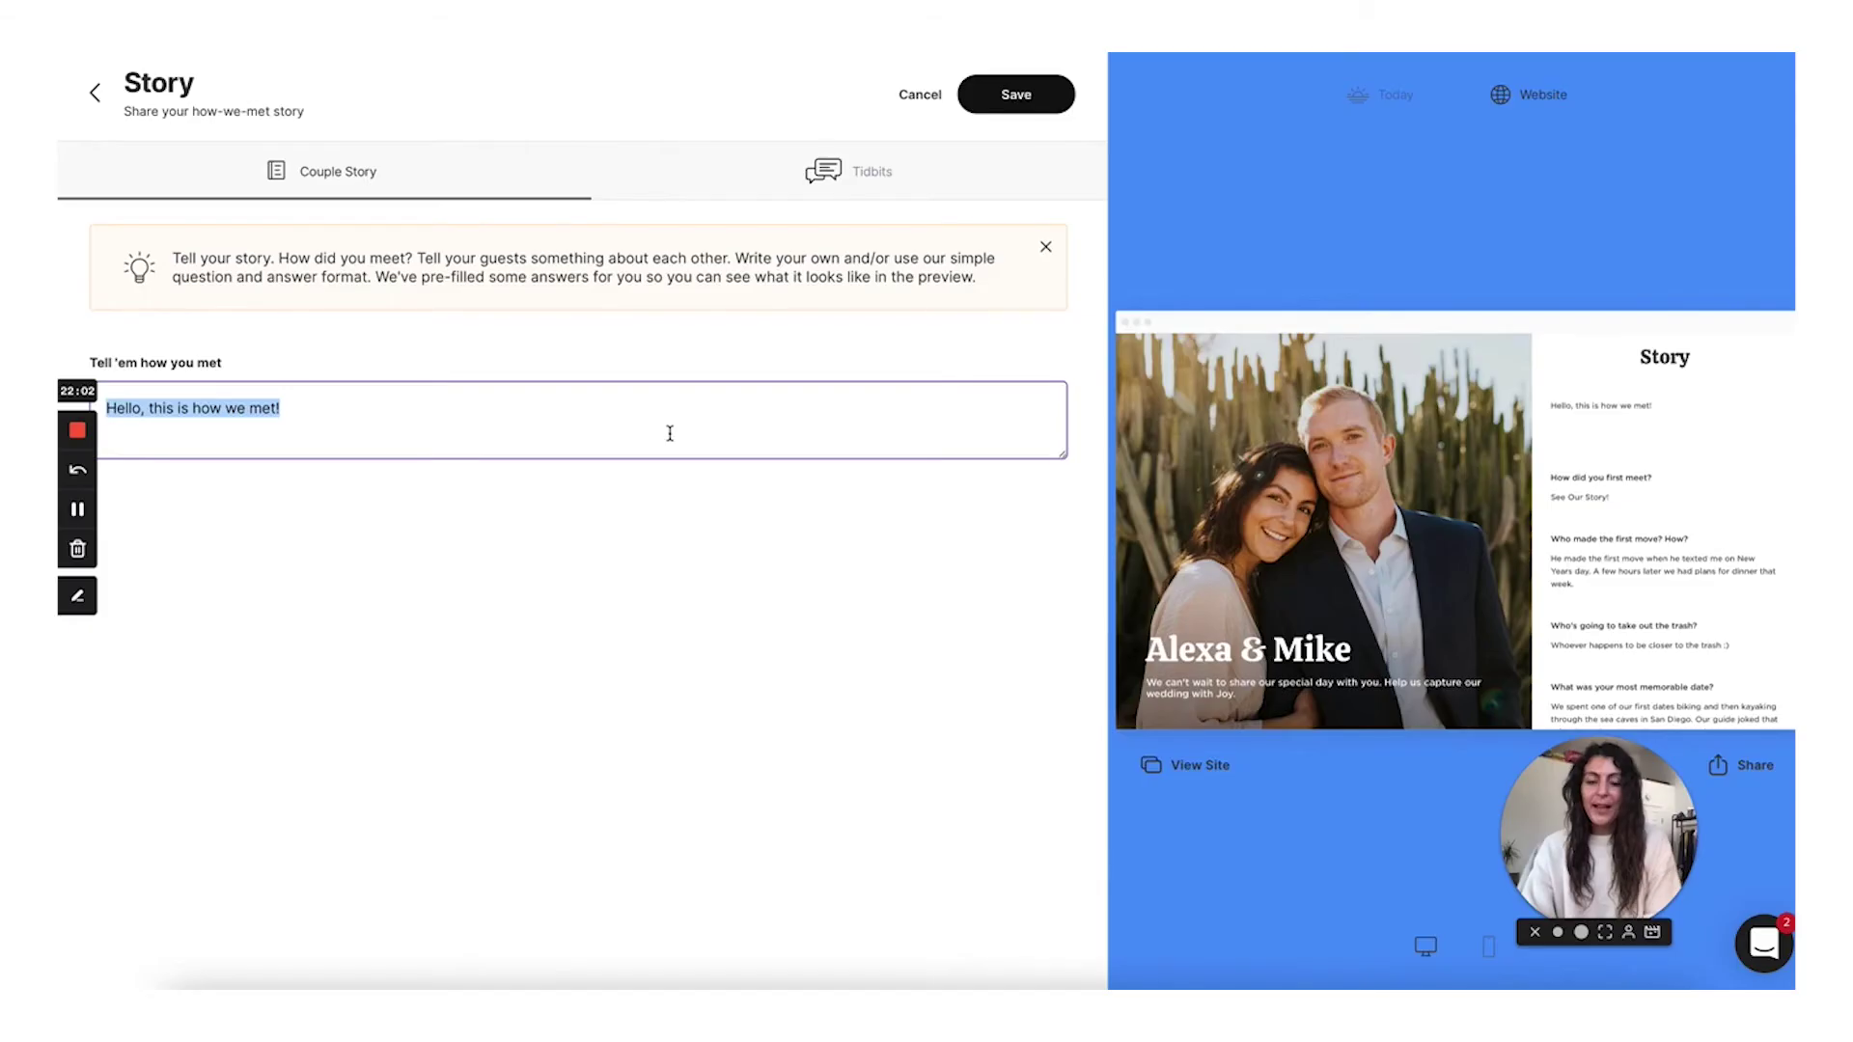
pyautogui.write('The first time I saw him, we were both sitting at the same gate for a flight to San Diego. I remember glancing over at him and thinking, Oh, wow, he’s cute. When I got to my seat, I saw that the seat beside me was empty and thought, how awesome would it be if he ended up next to me?  Well, he did. We started talking, and then he asked for my number and we went our separate ways. I was certain I would never hear from him again. I thought about him often, but eventually he faded into the ‘missed connections’ category. A few months later, out of the blue, he sent me [a message that said] ‘Happy New Year.’ We hit it off like nothing ever changed.')
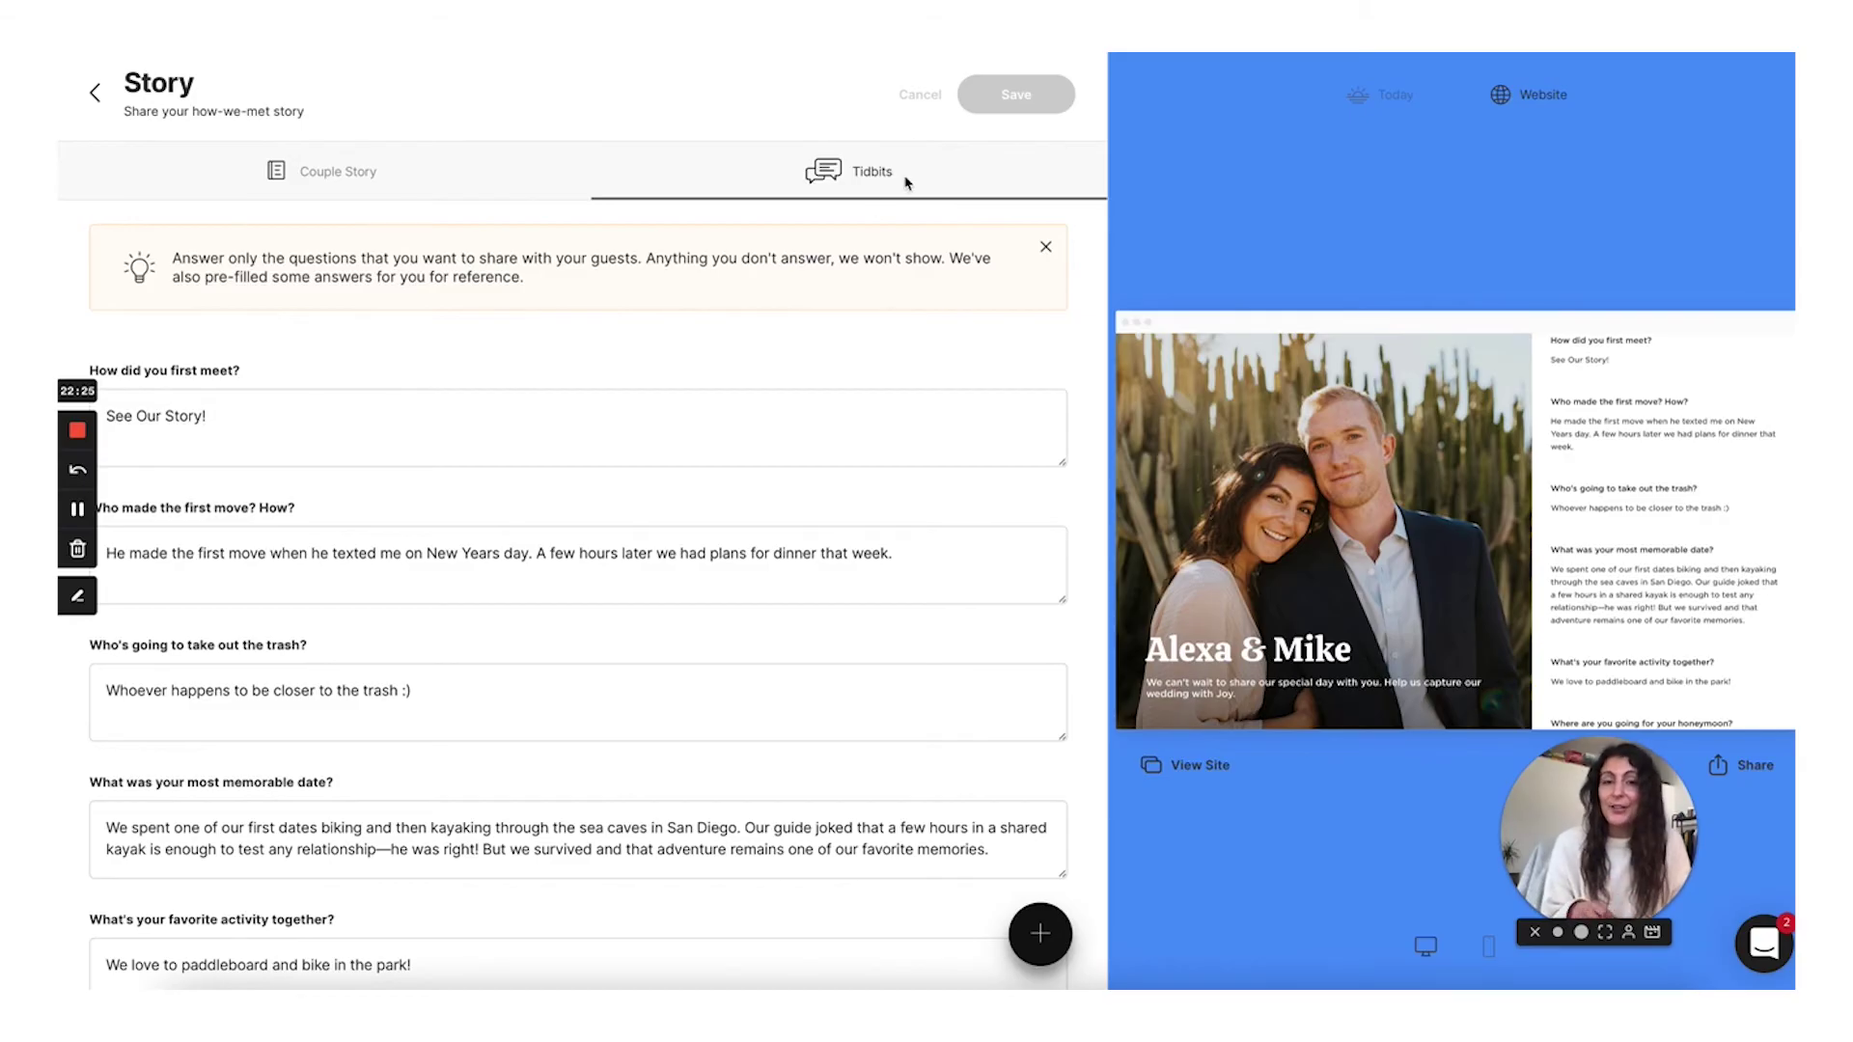
# - Examine the full list of Tidbits questions and the form for adding a custom question, without adding one
pyautogui.moveTo(248, 400)
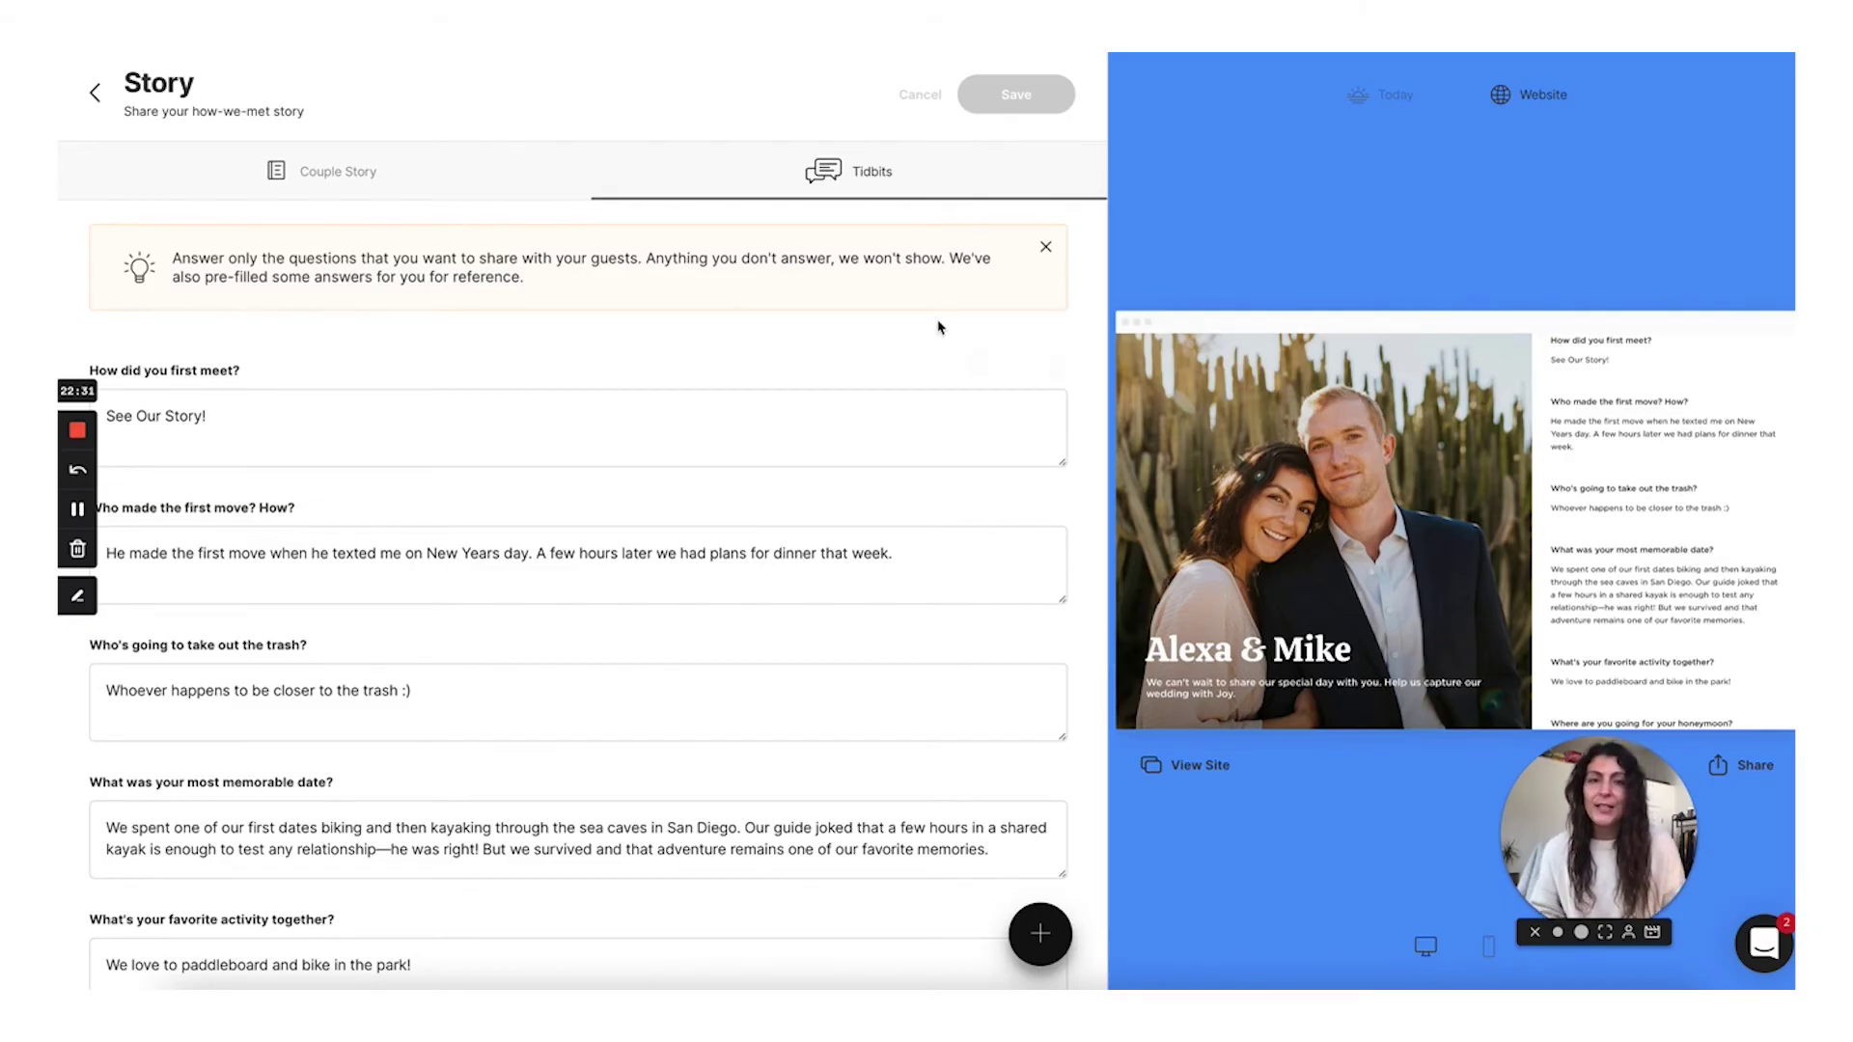
pyautogui.scroll(-4, 673, 537)
pyautogui.scroll(5, 831, 435)
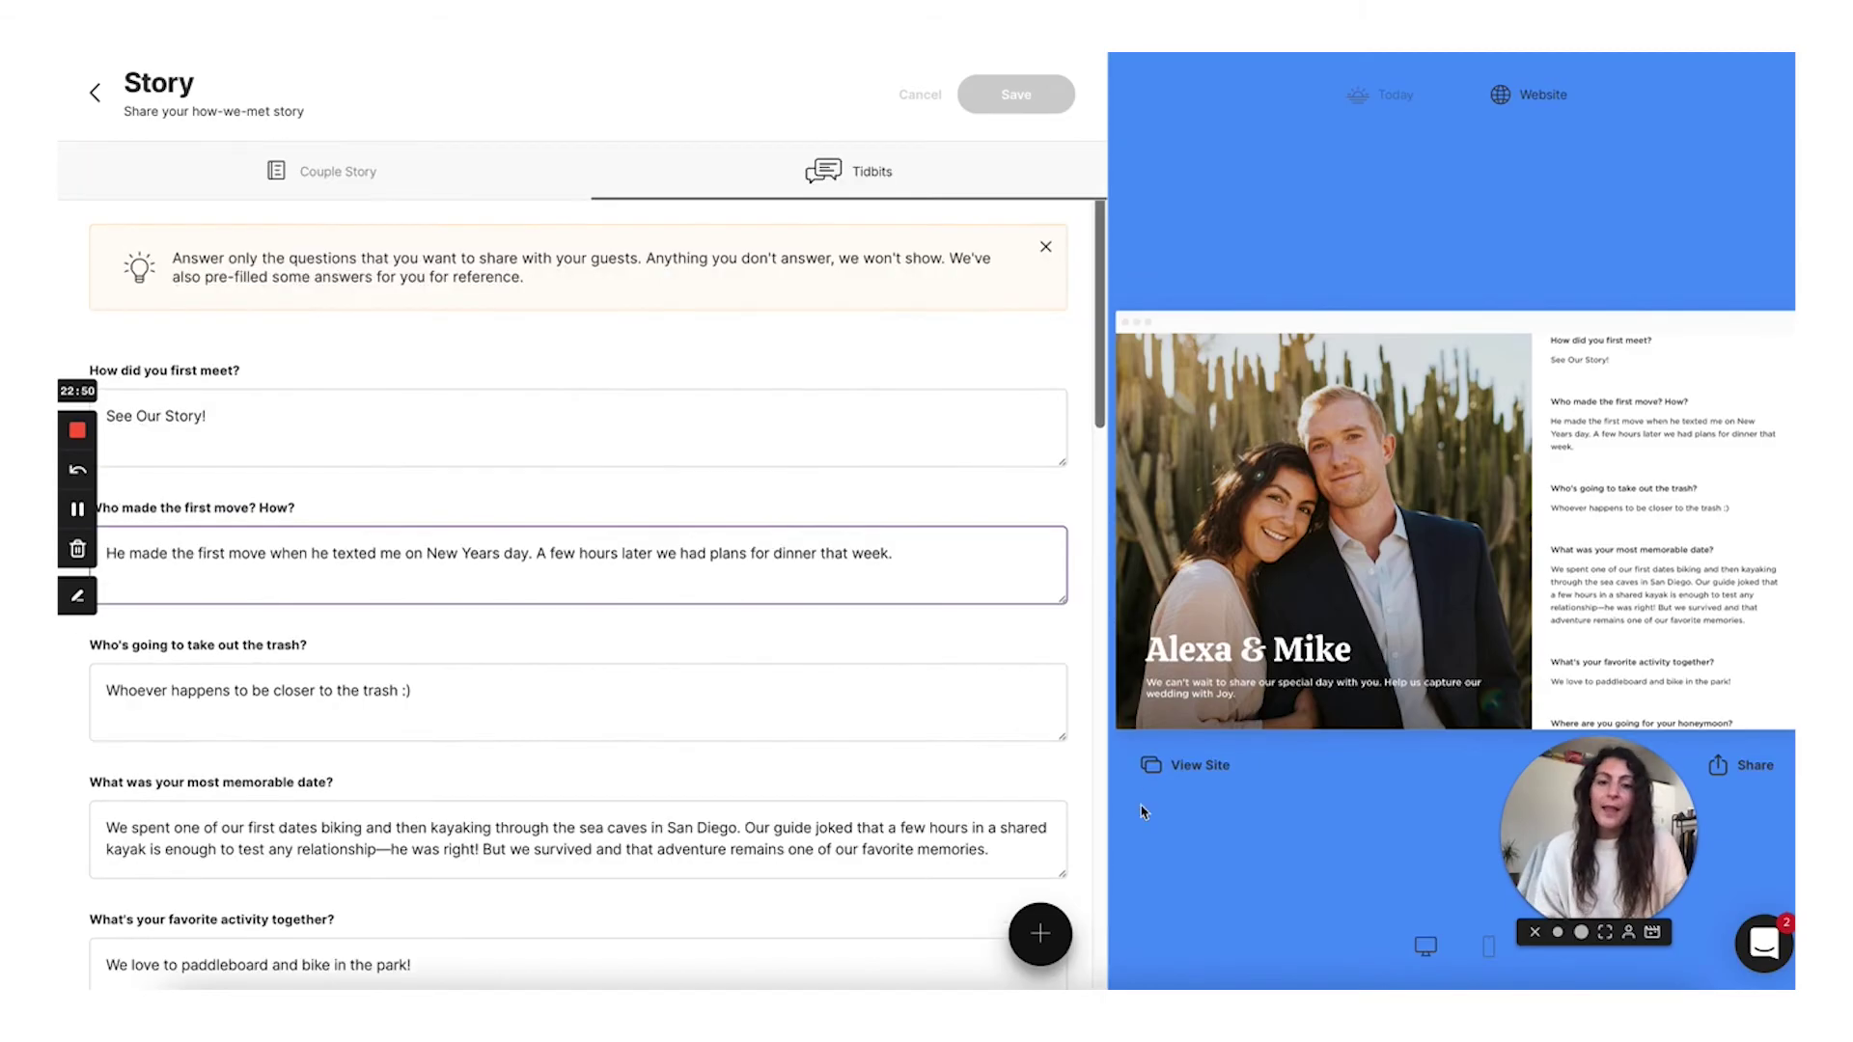
pyautogui.click(1042, 936)
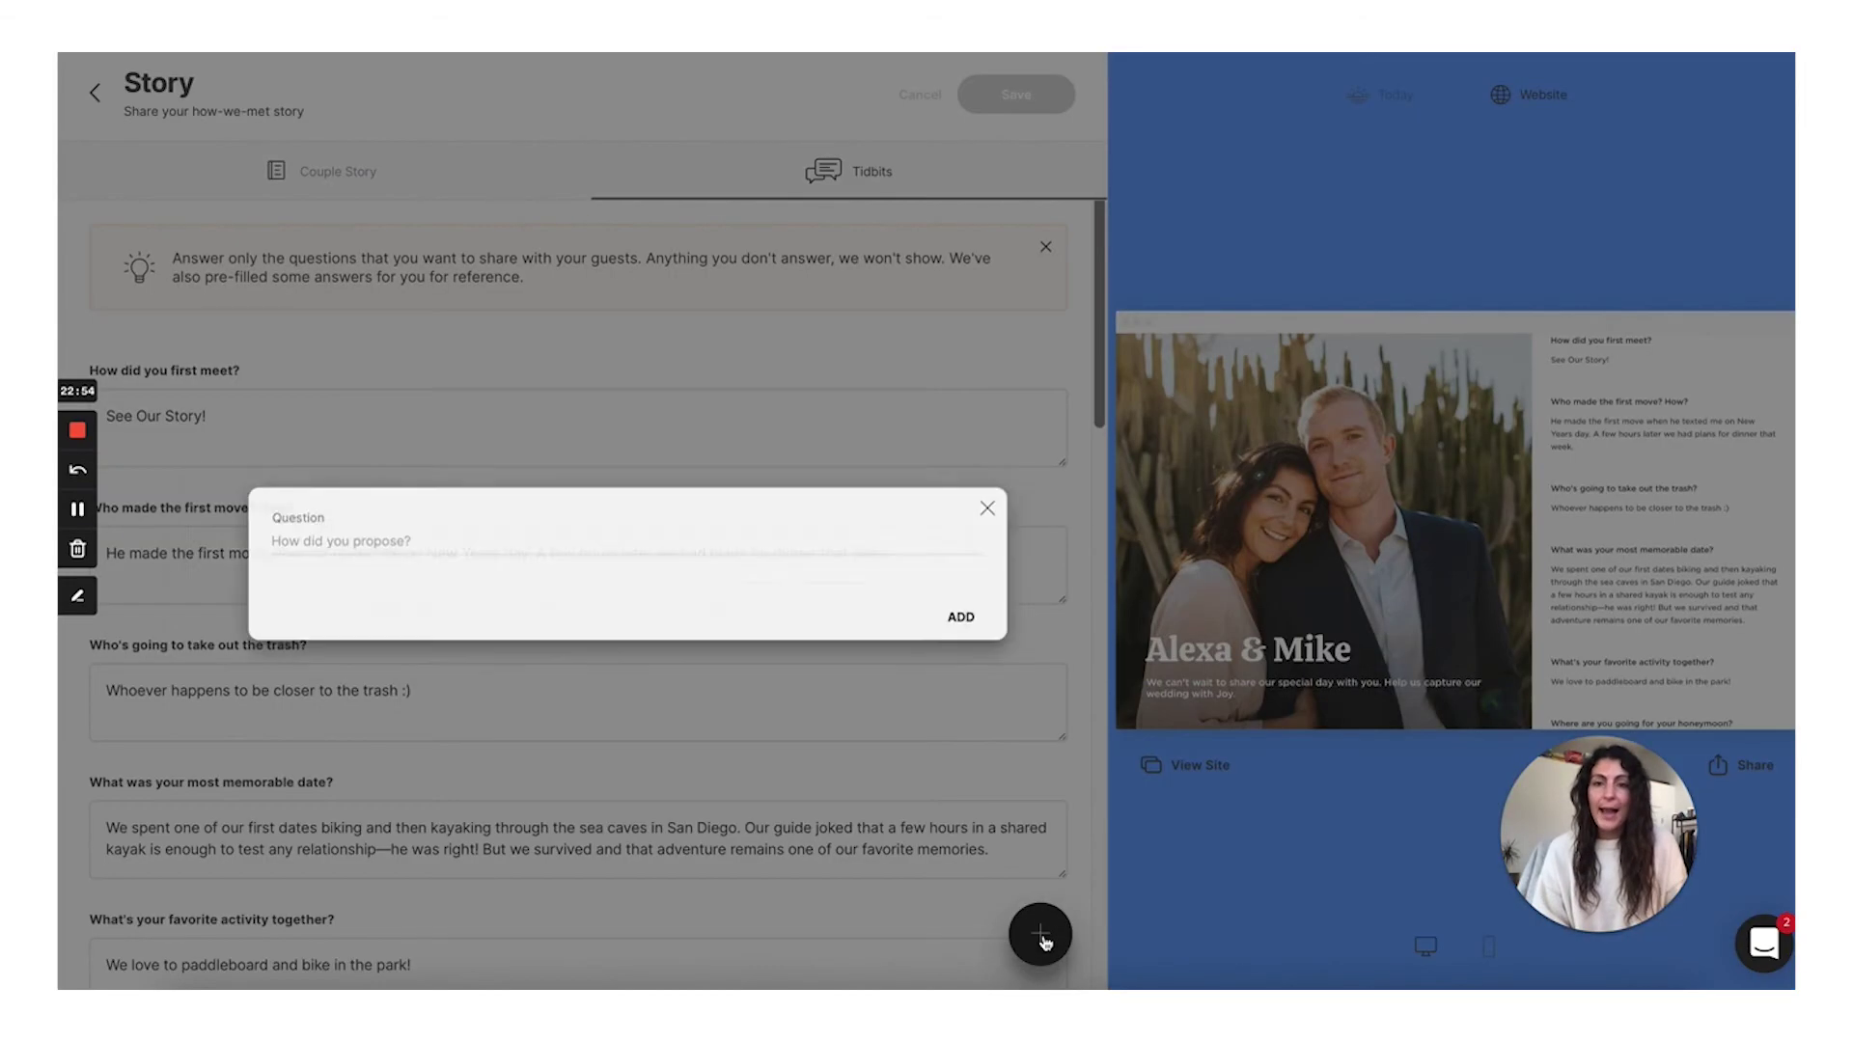
pyautogui.click(346, 485)
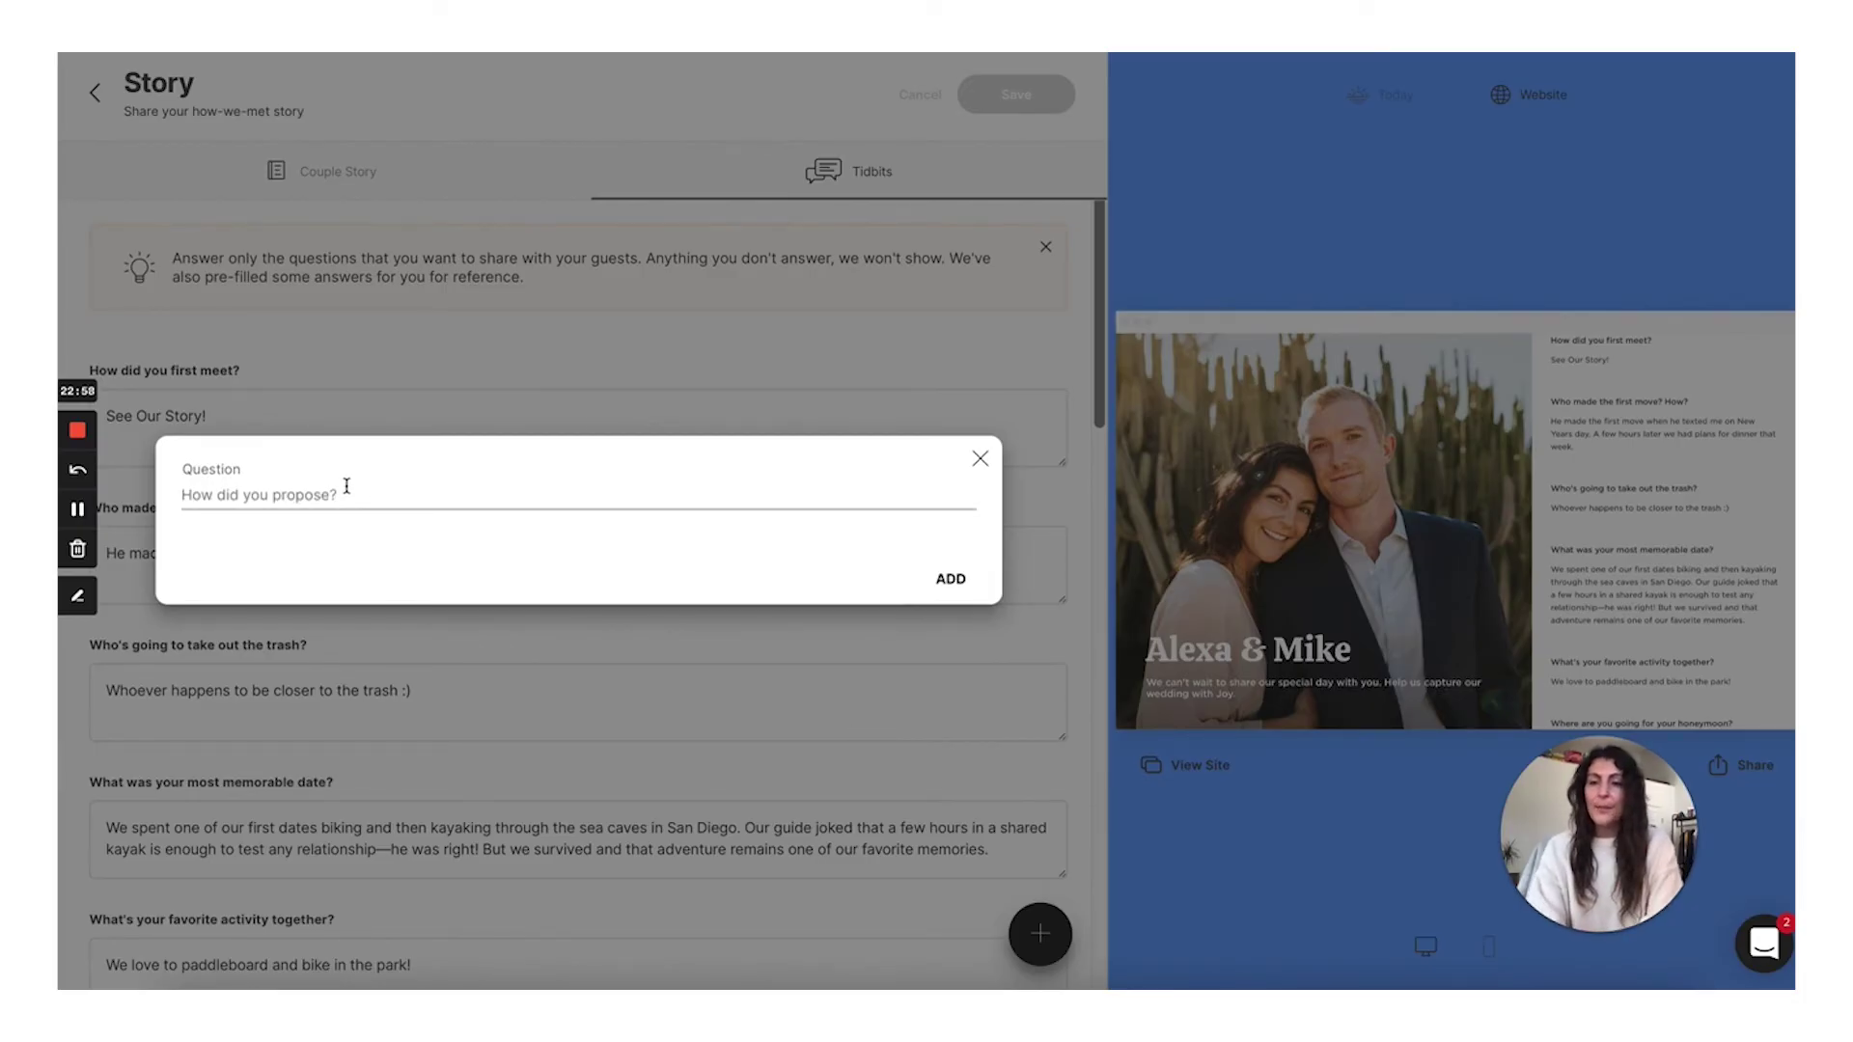
pyautogui.click(981, 459)
pyautogui.scroll(-15, 766, 607)
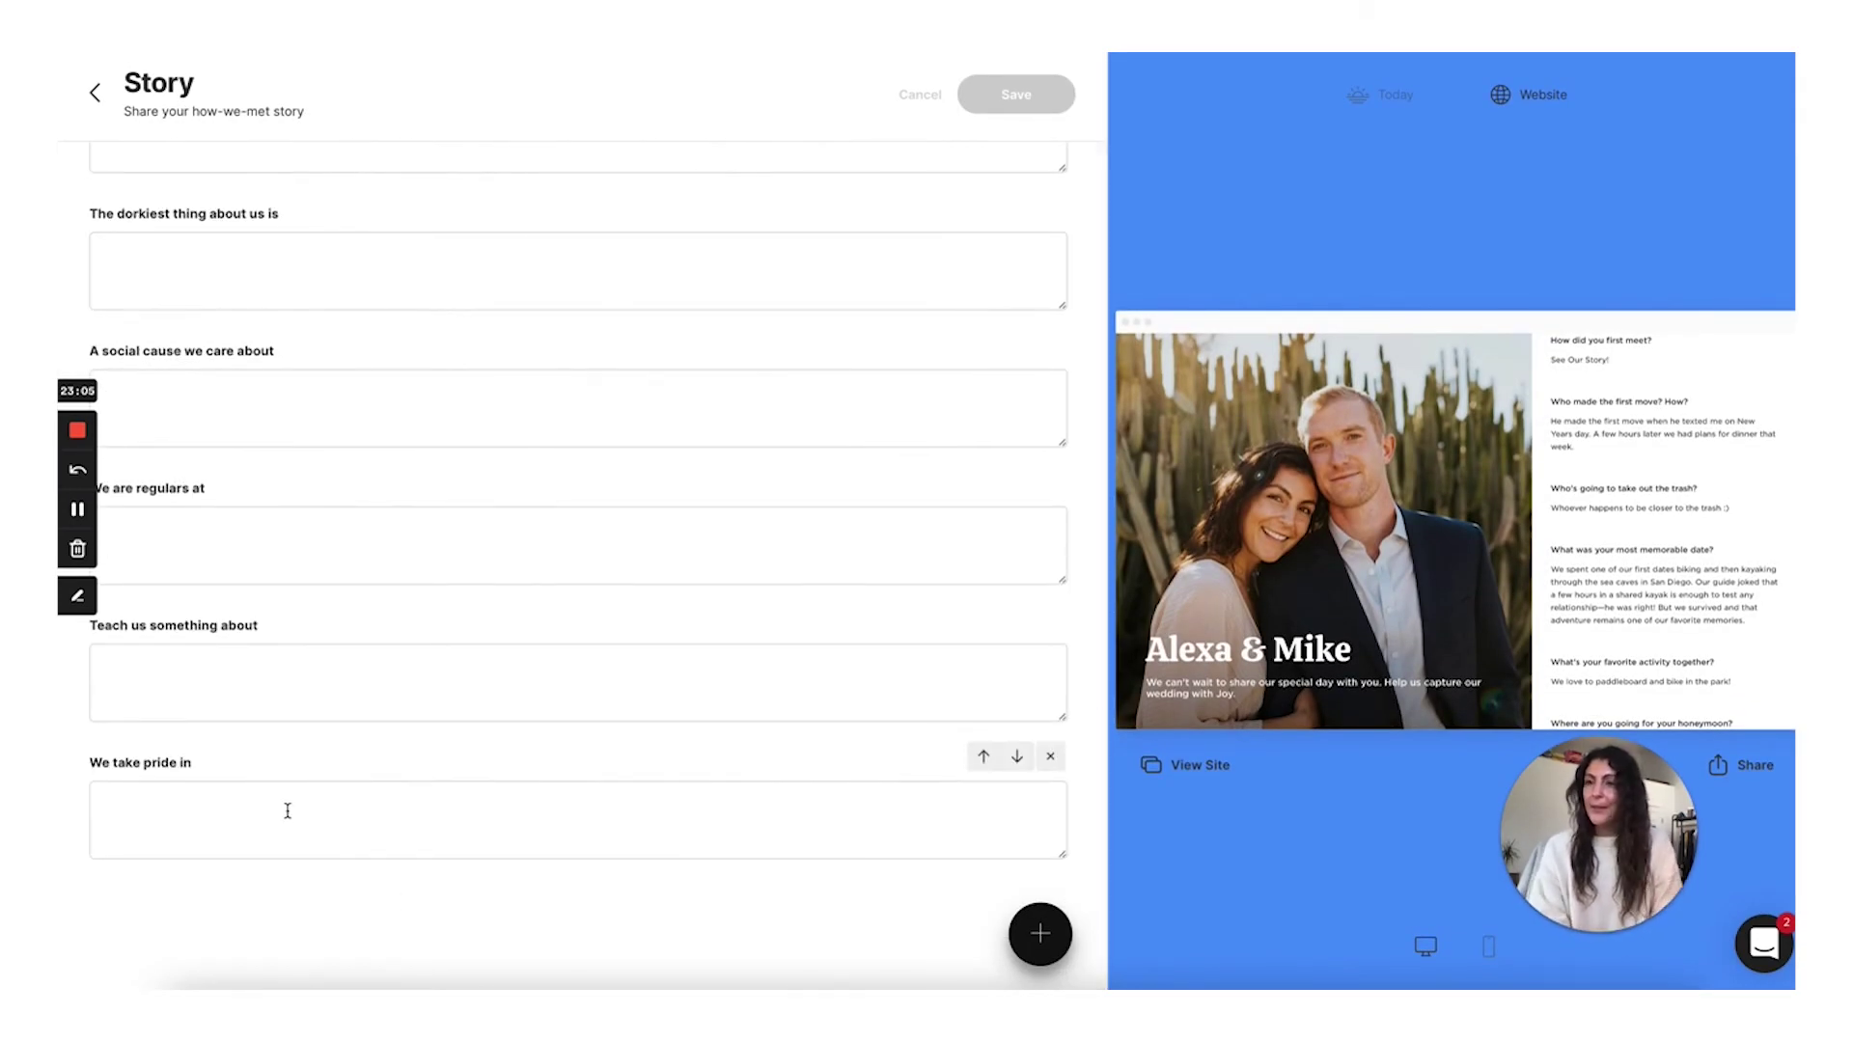
pyautogui.scroll(15, 288, 810)
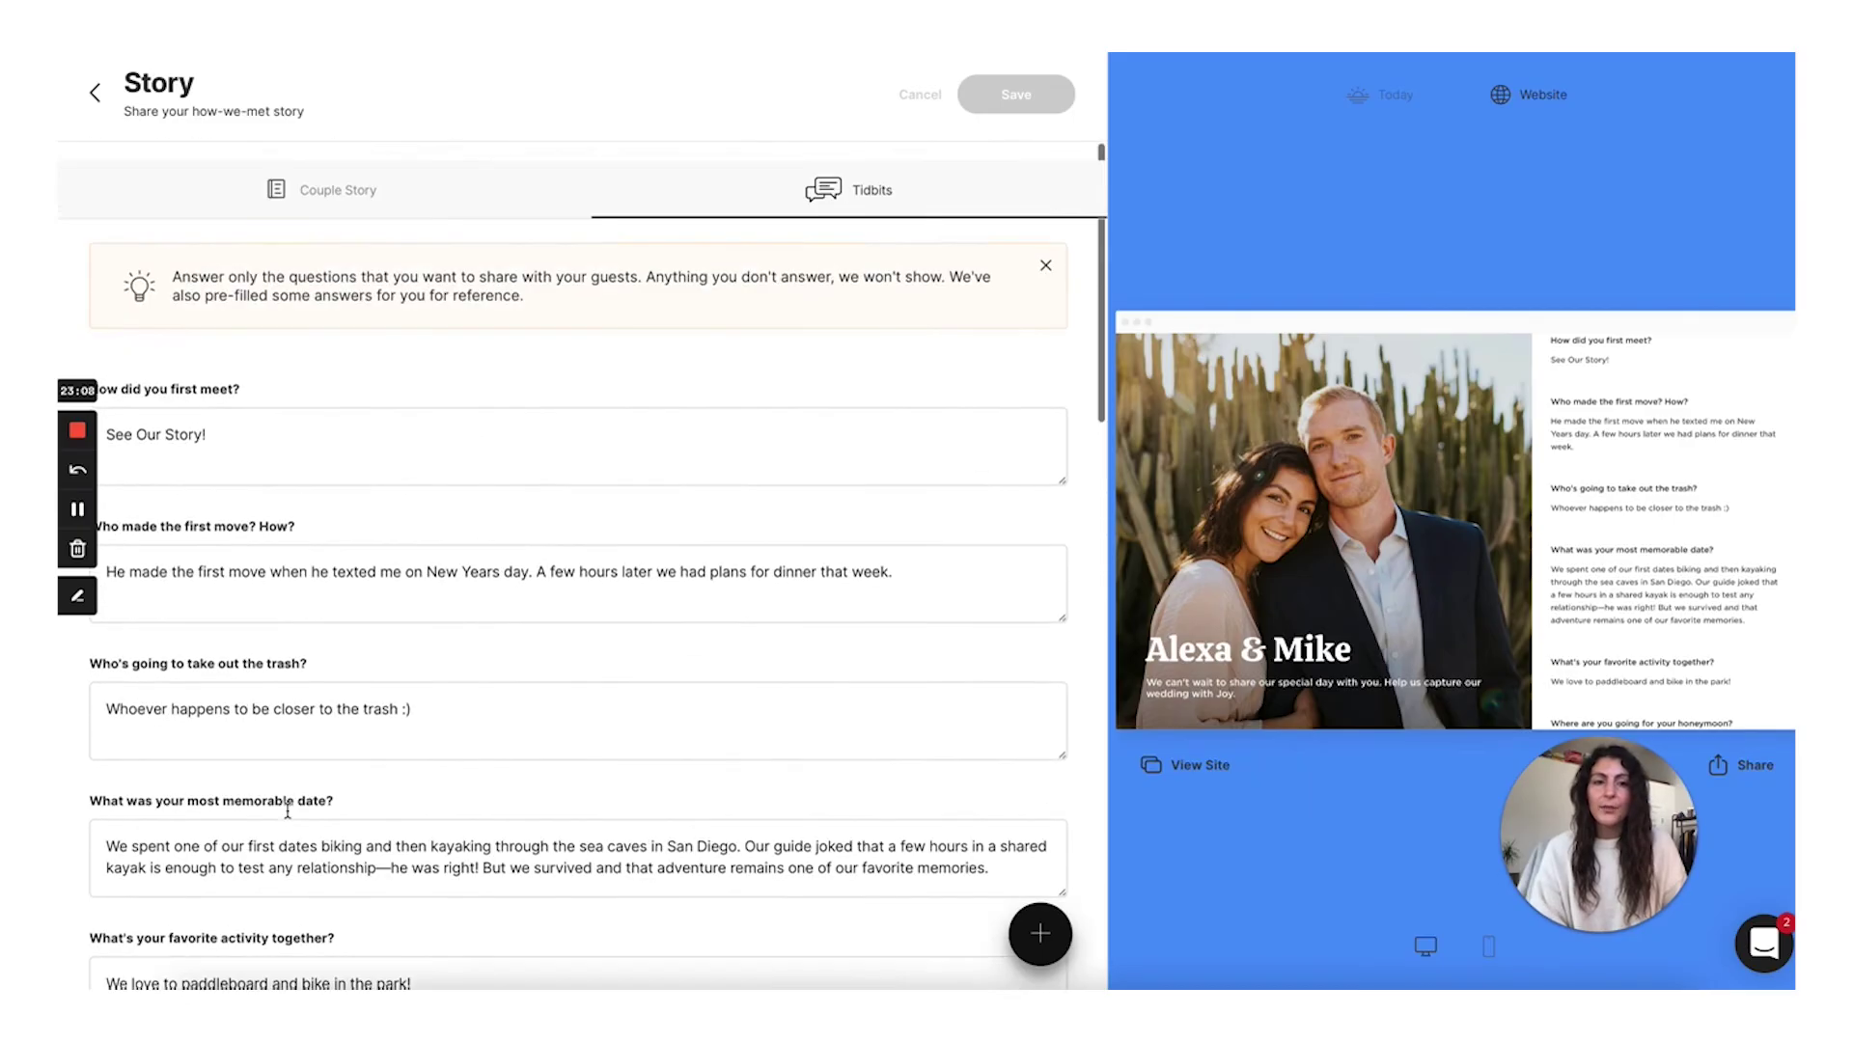
# - Leave the Story page and open the Wedding Party page for editing
pyautogui.click(95, 94)
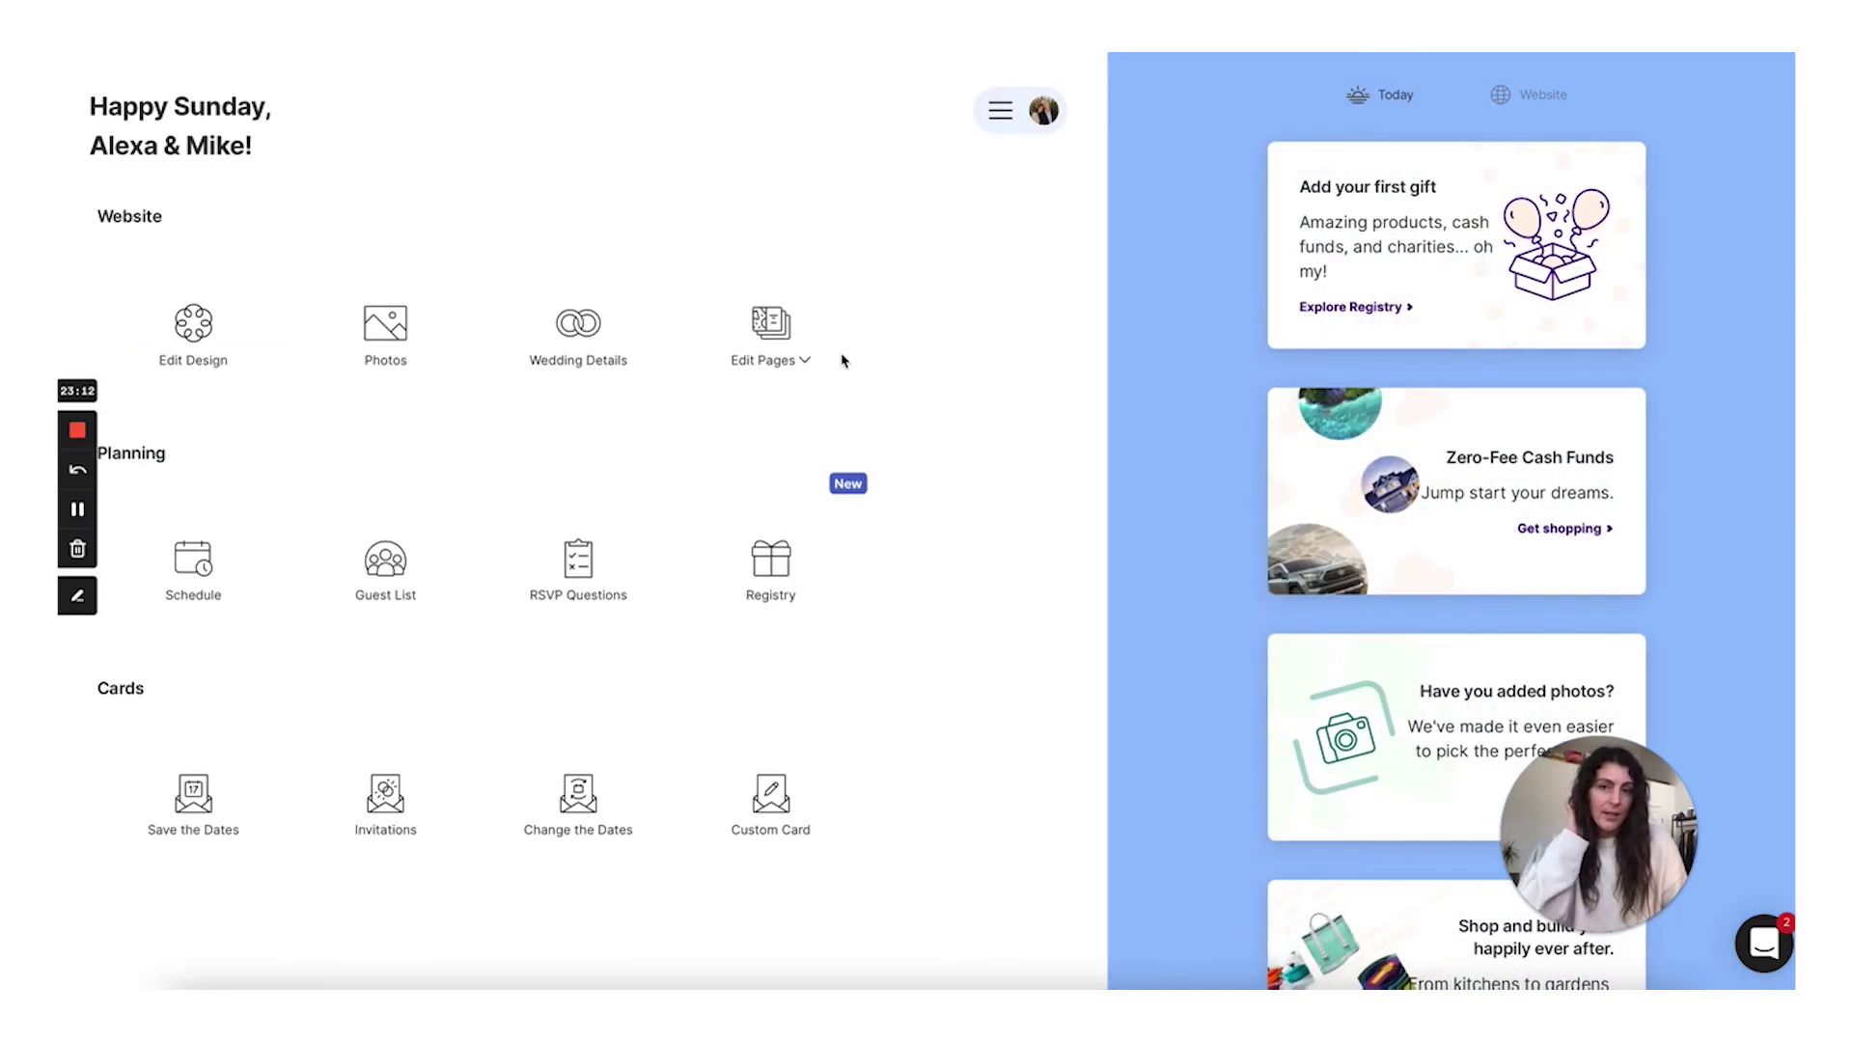
pyautogui.click(825, 365)
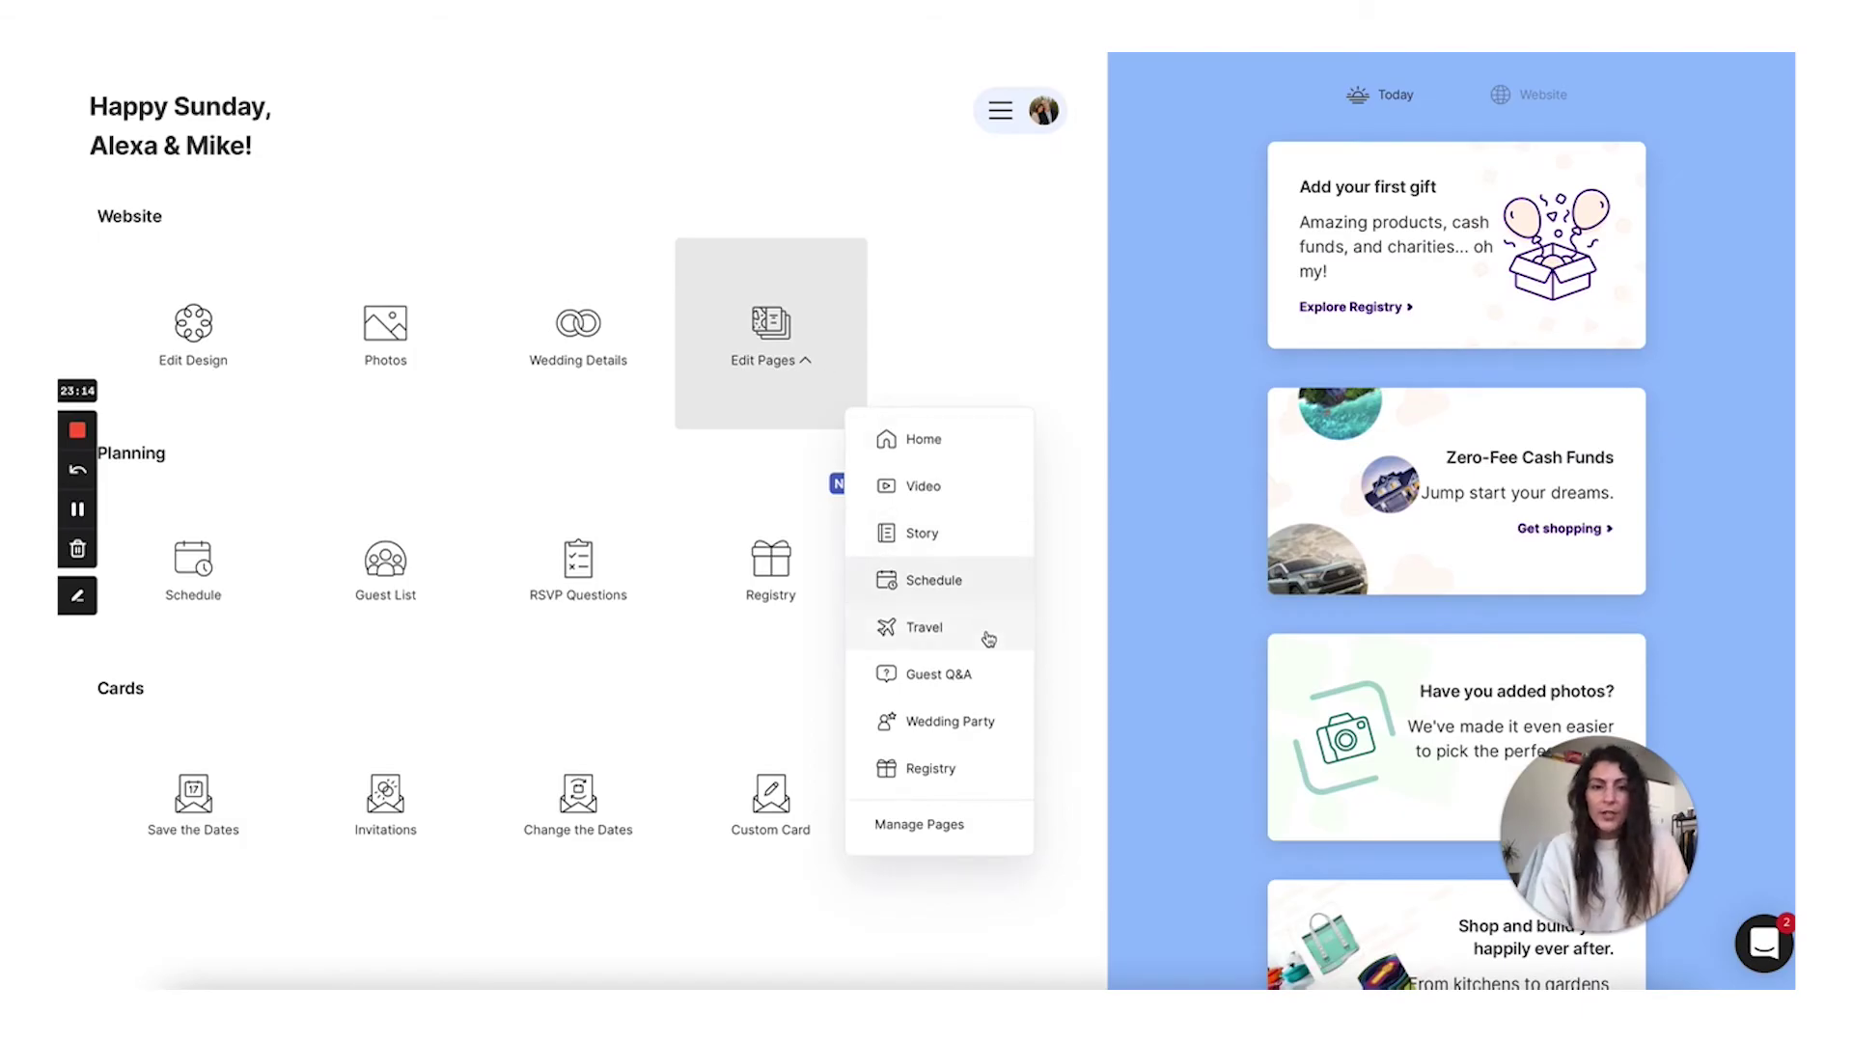
pyautogui.click(977, 724)
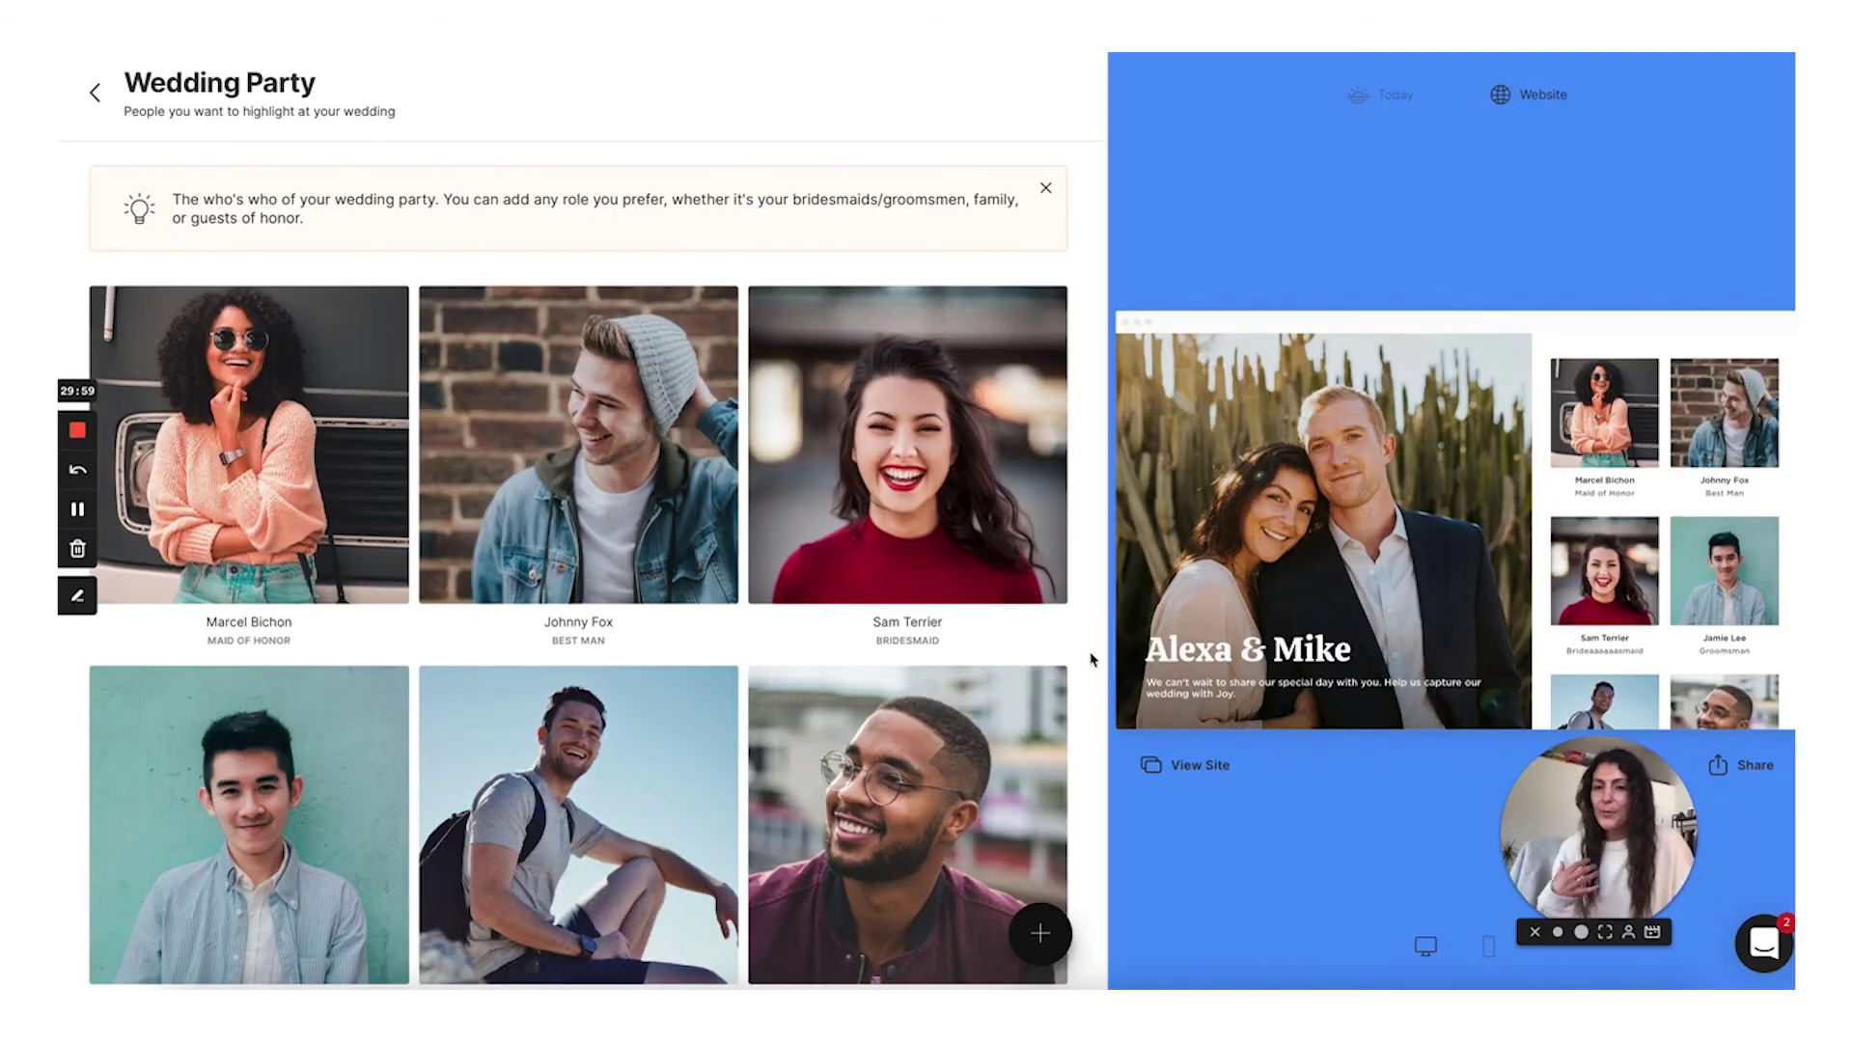
# - Examine the Maid of Honor's entry, including its info text and photo upload sources, and close it without saving changes
pyautogui.scroll(-2, 1646, 492)
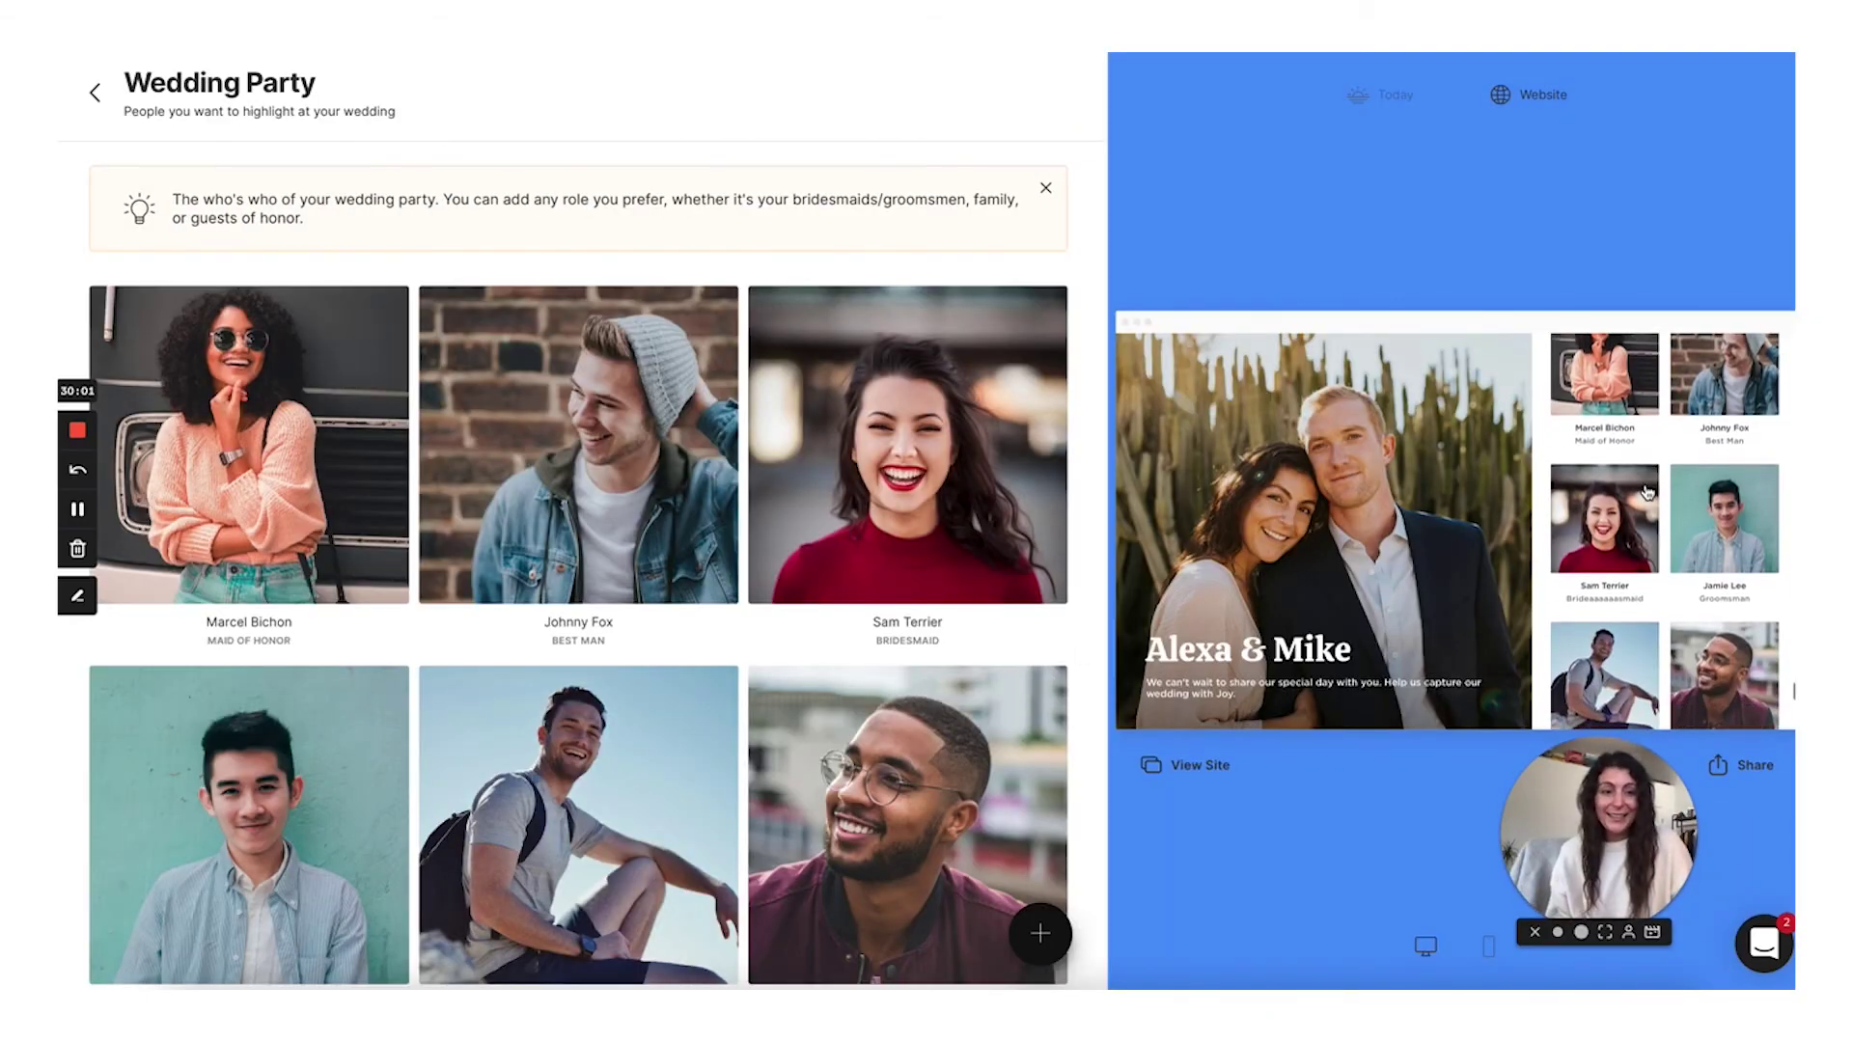
pyautogui.moveTo(978, 470)
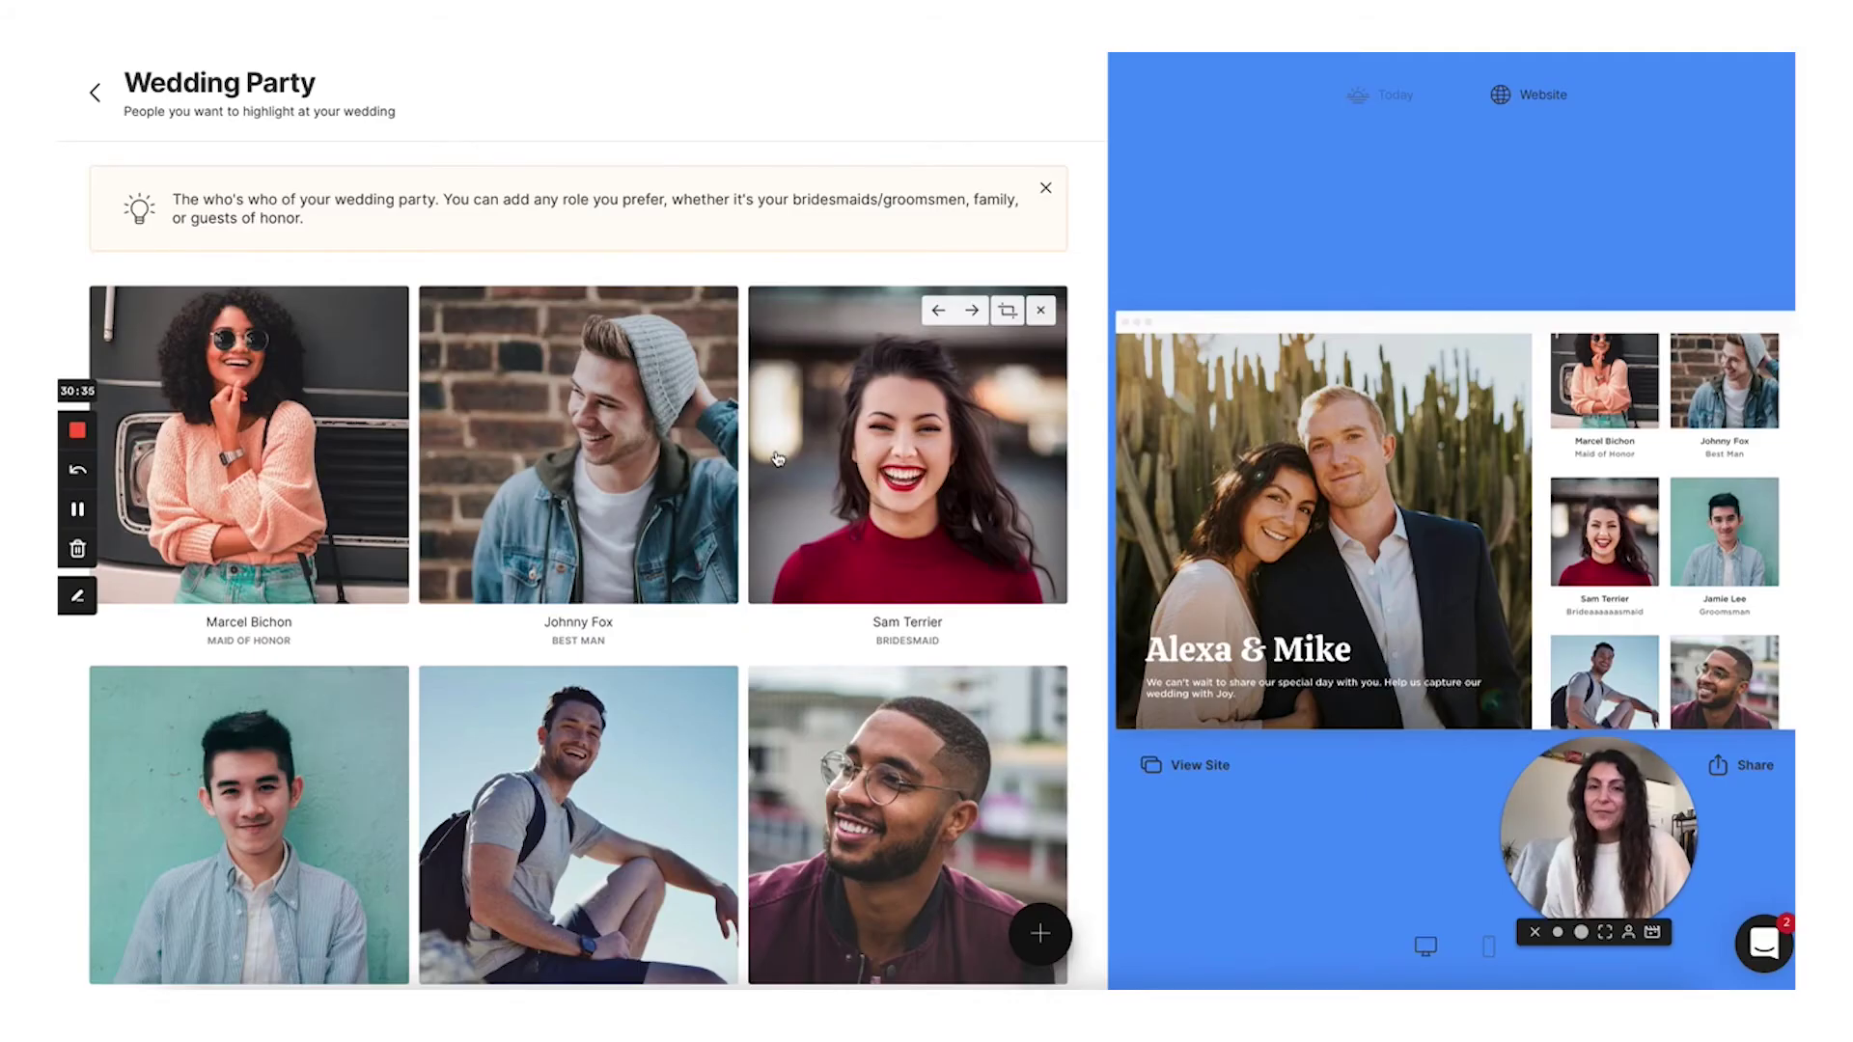
pyautogui.moveTo(367, 500)
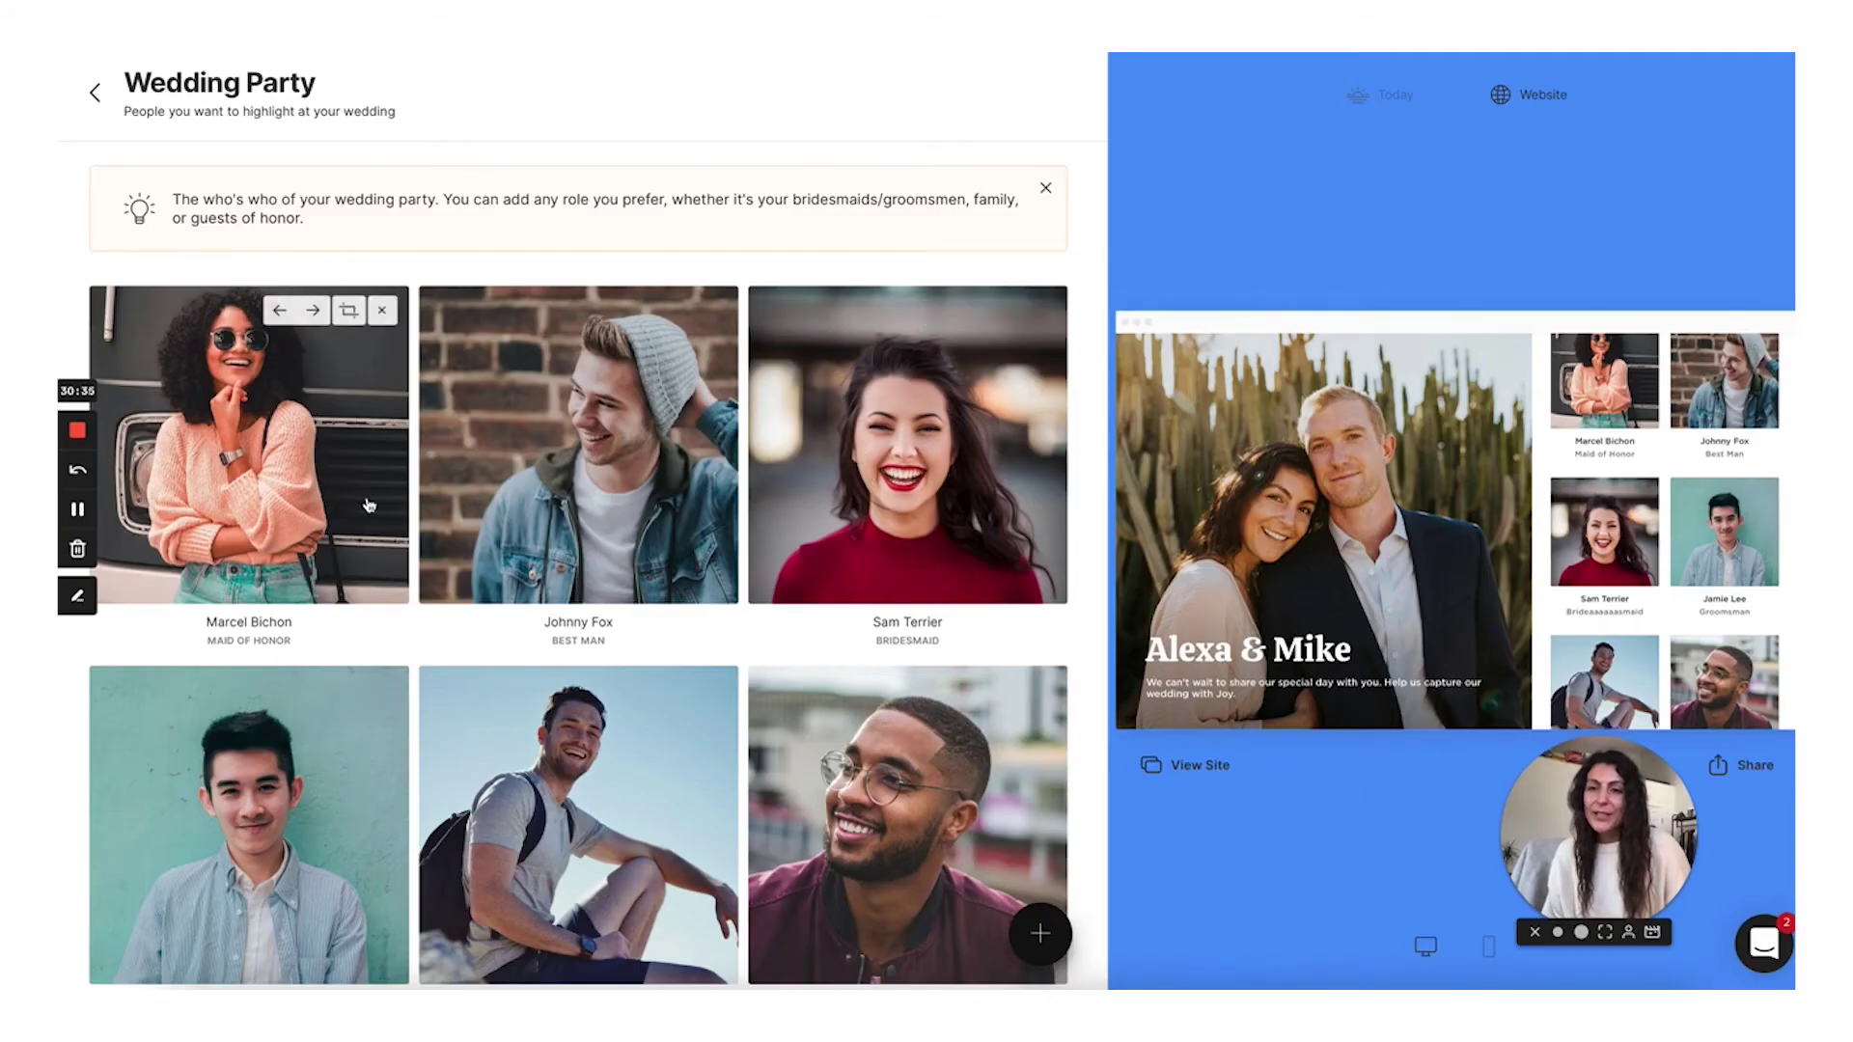
pyautogui.click(278, 453)
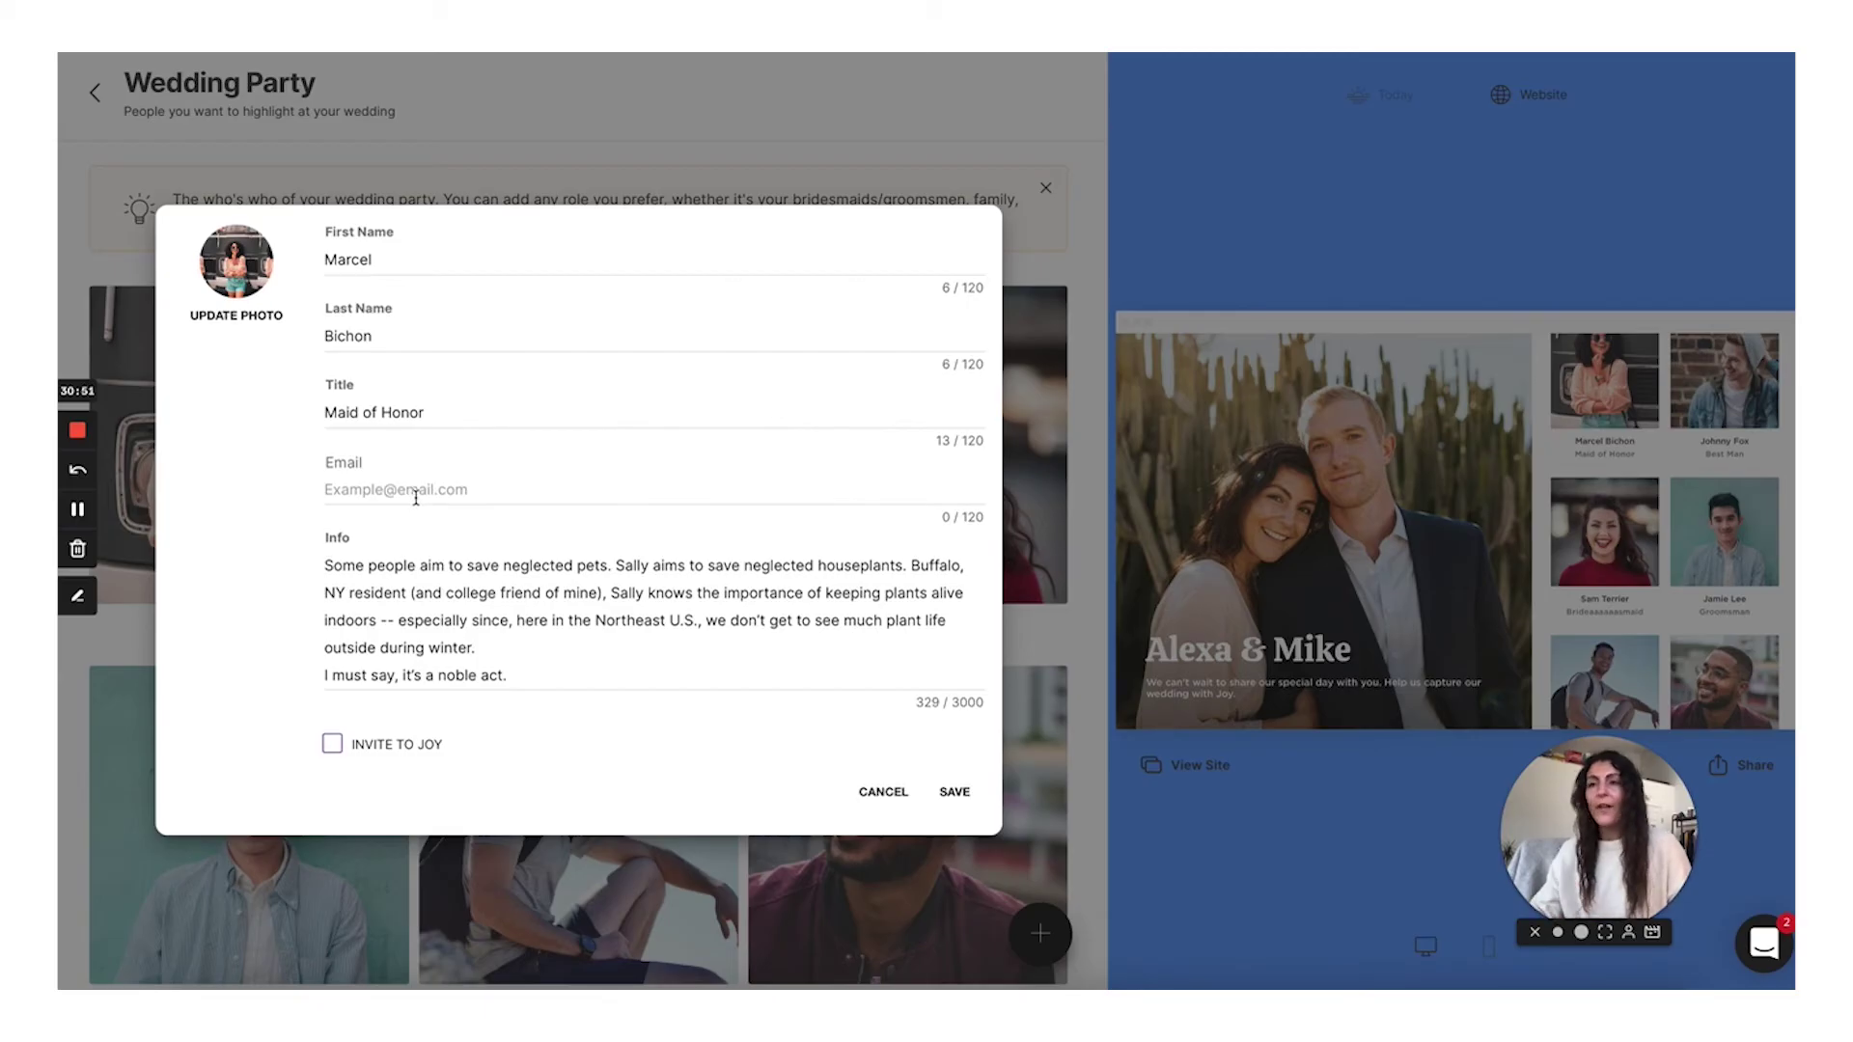
pyautogui.tripleClick(440, 606)
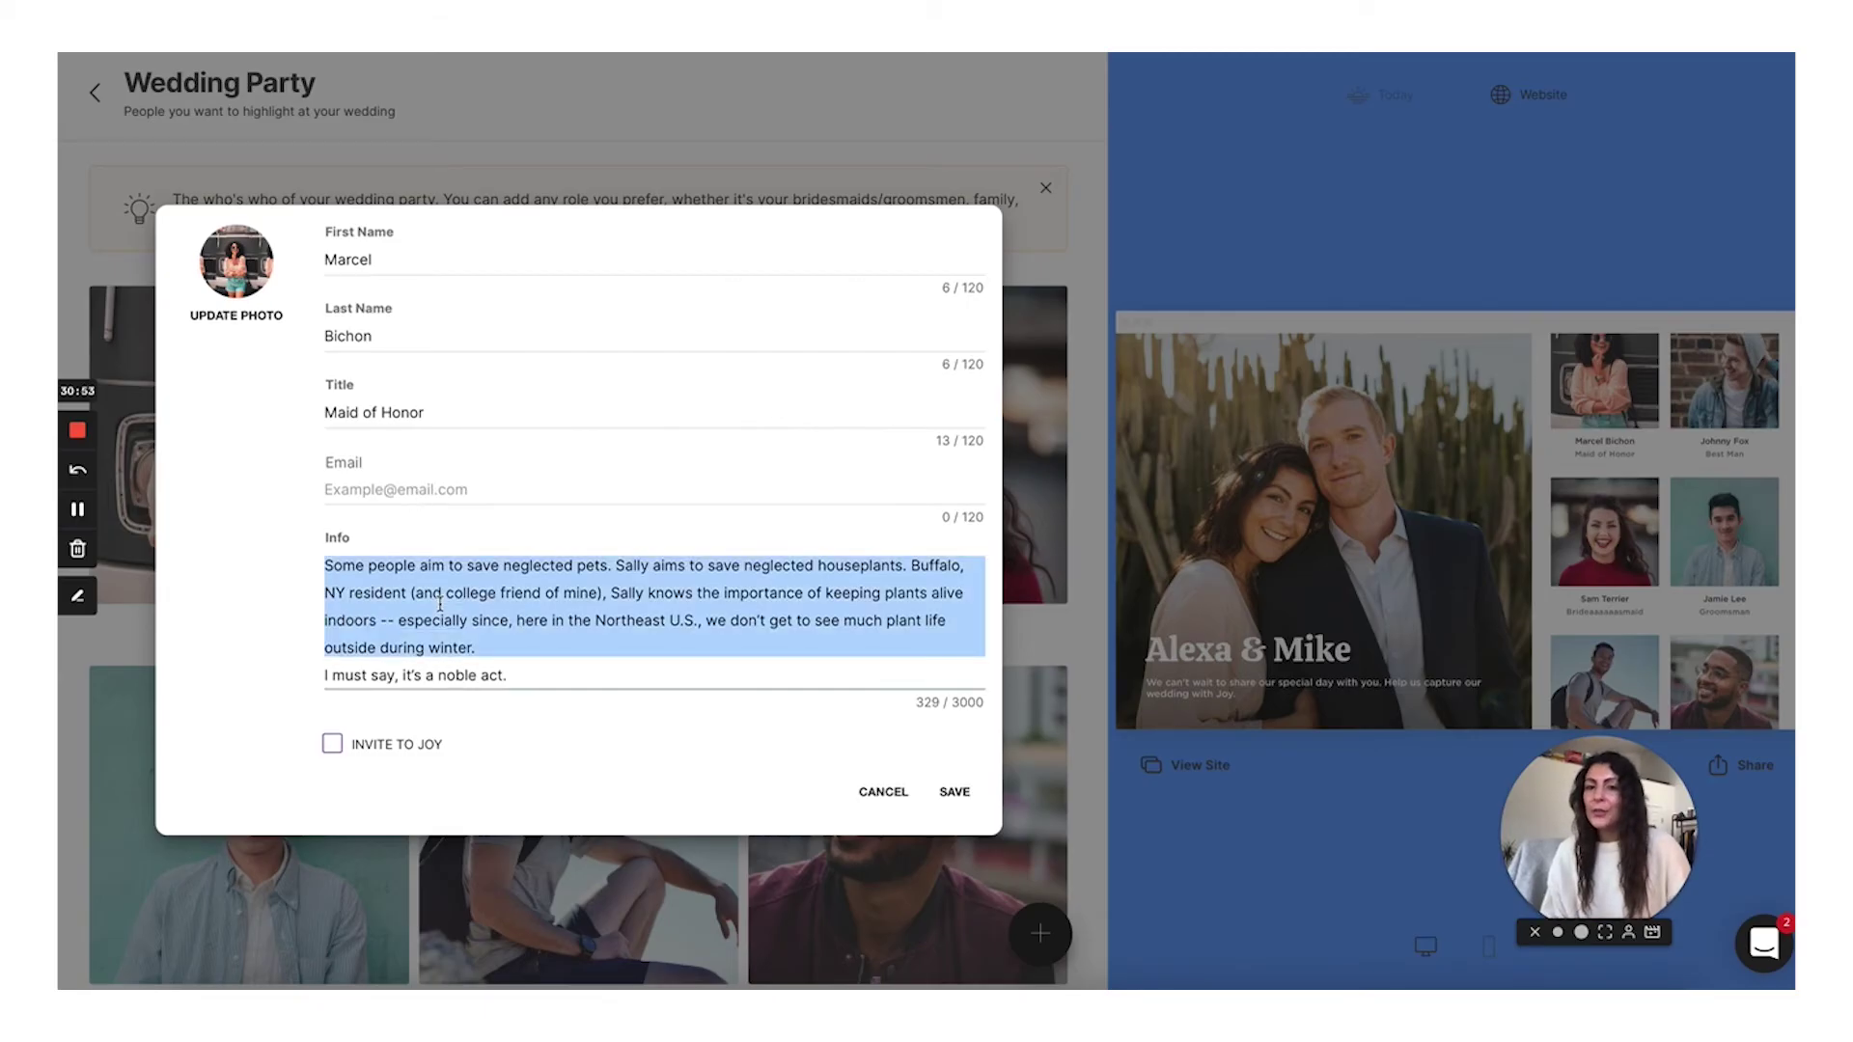
pyautogui.click(534, 589)
pyautogui.click(535, 682)
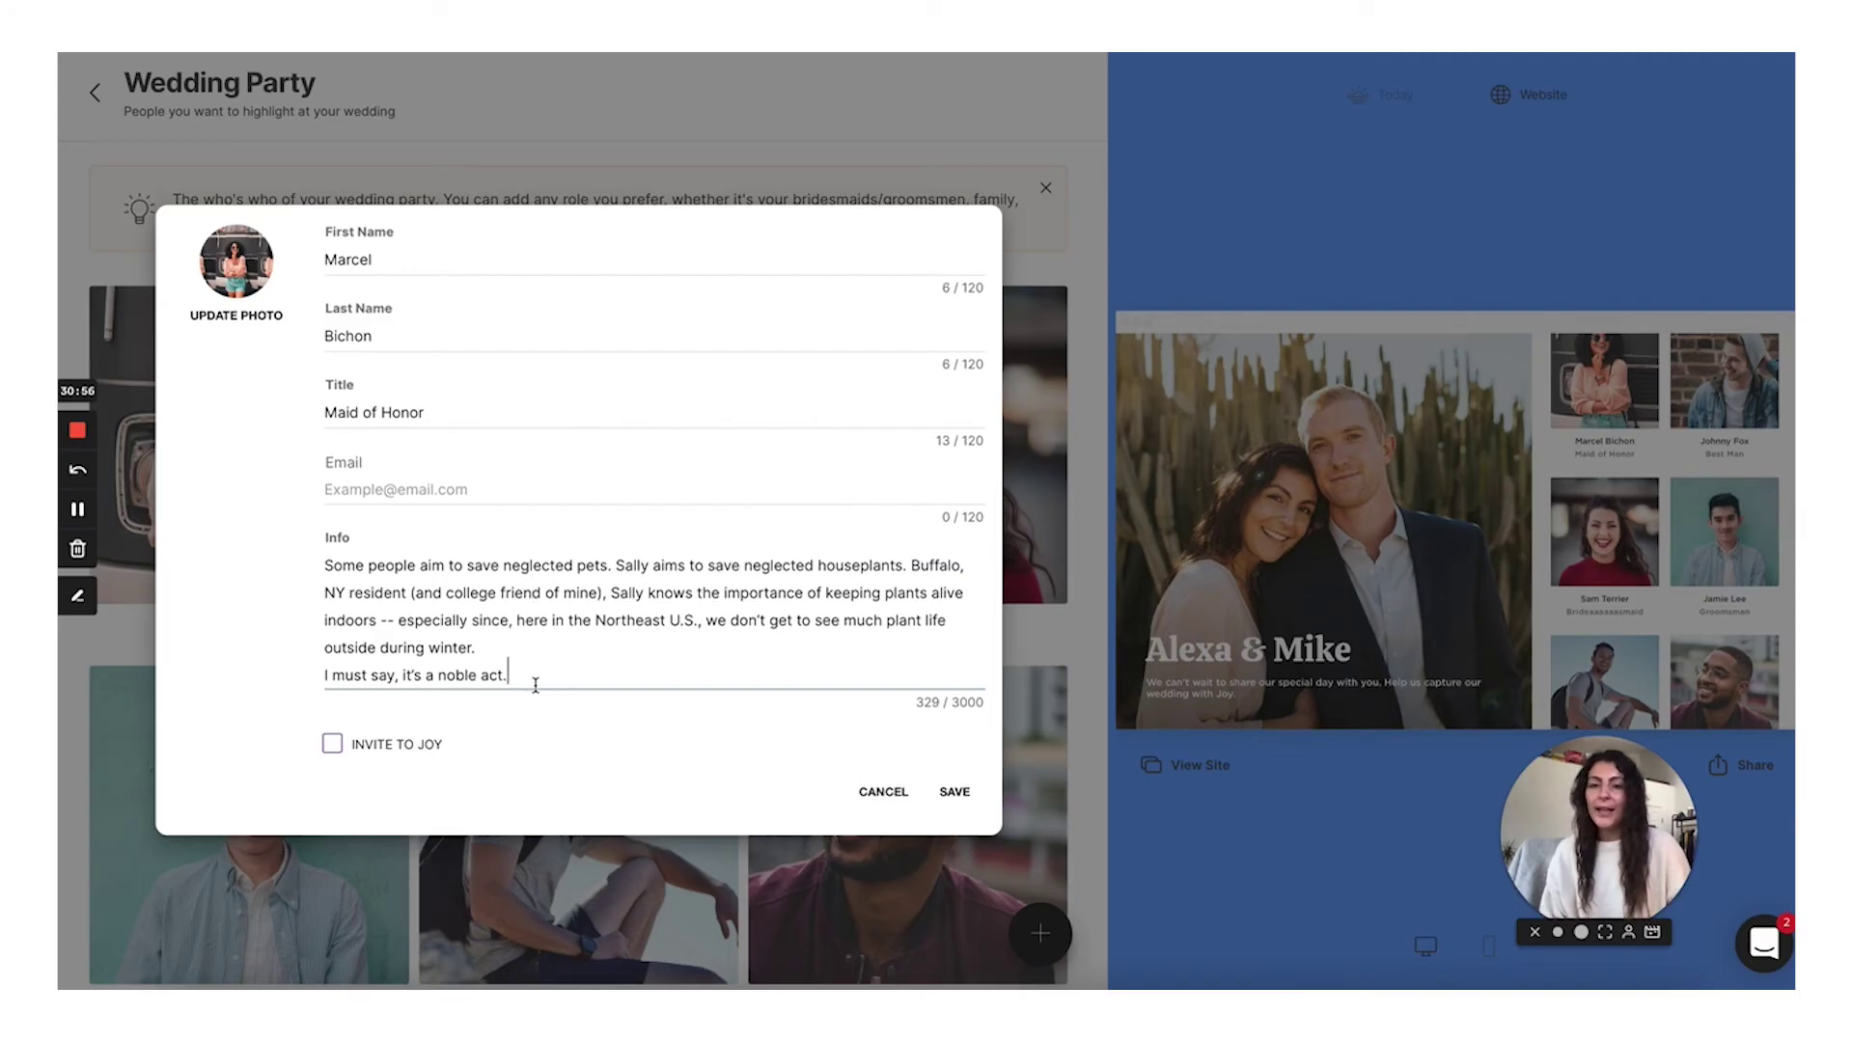
pyautogui.click(253, 268)
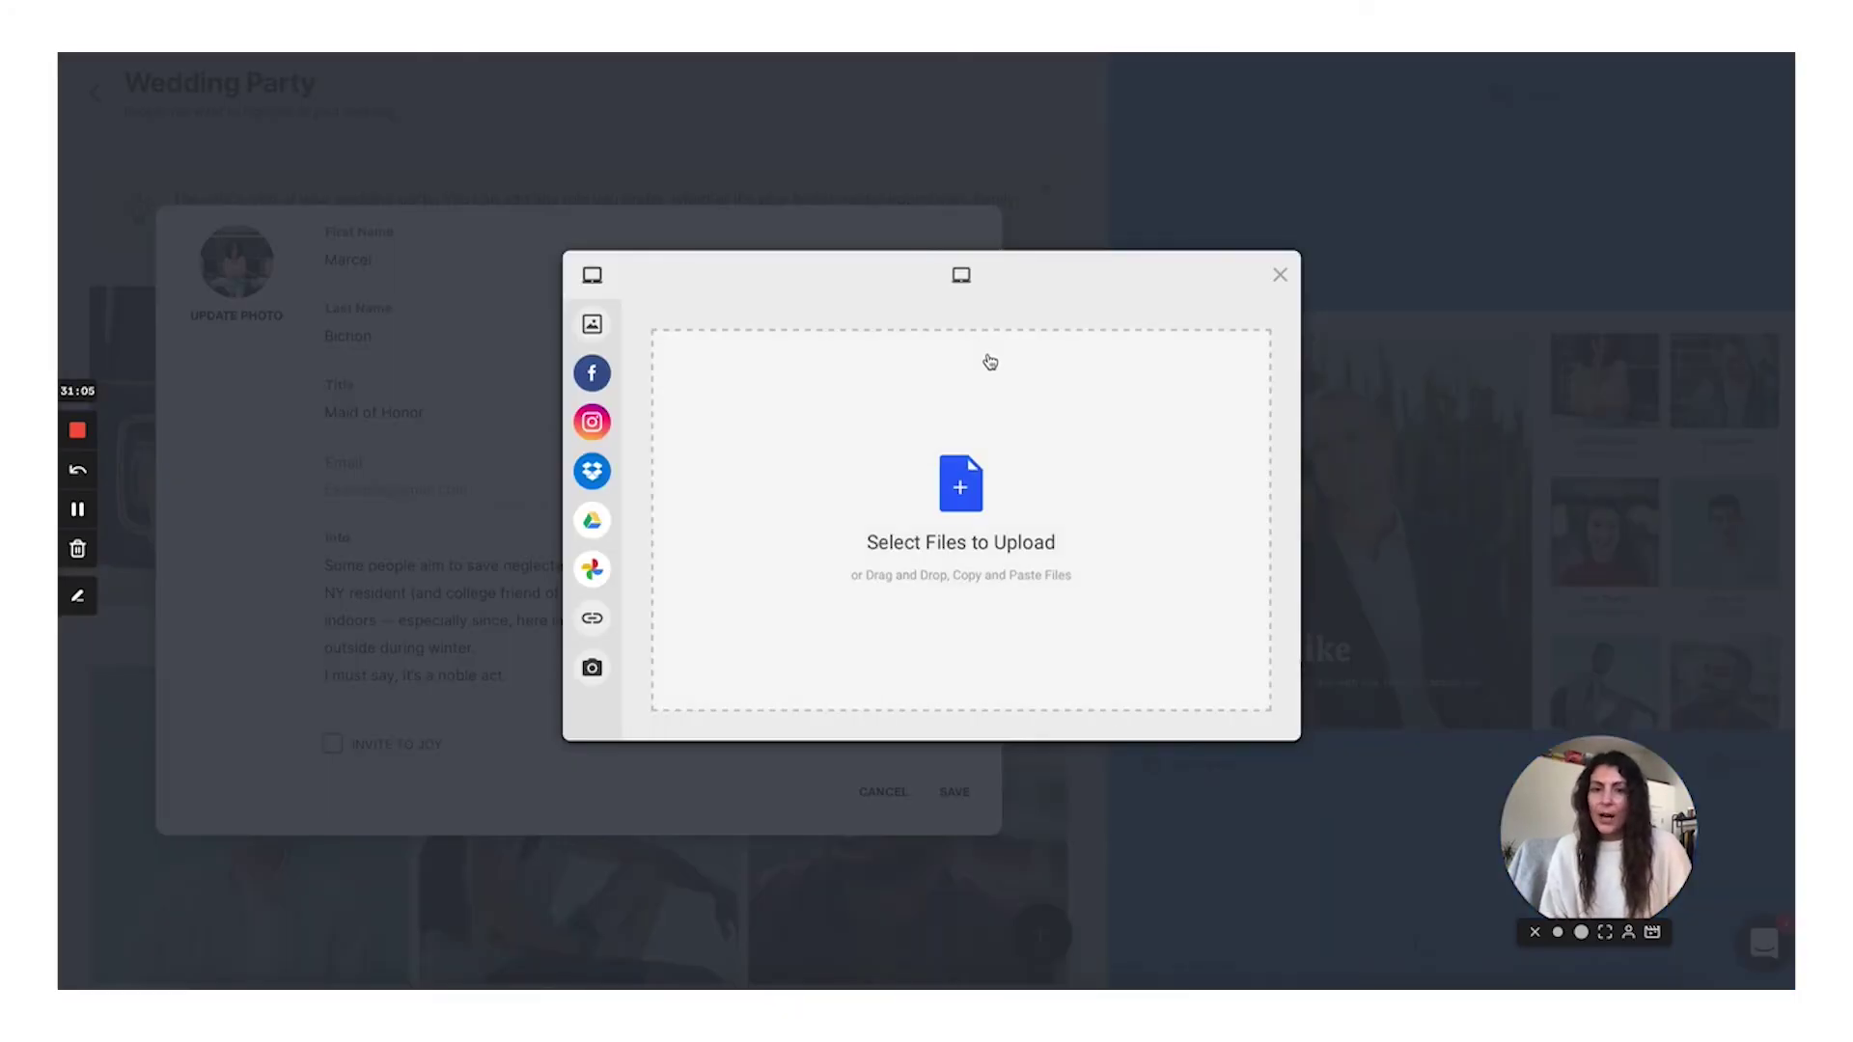
pyautogui.click(1280, 278)
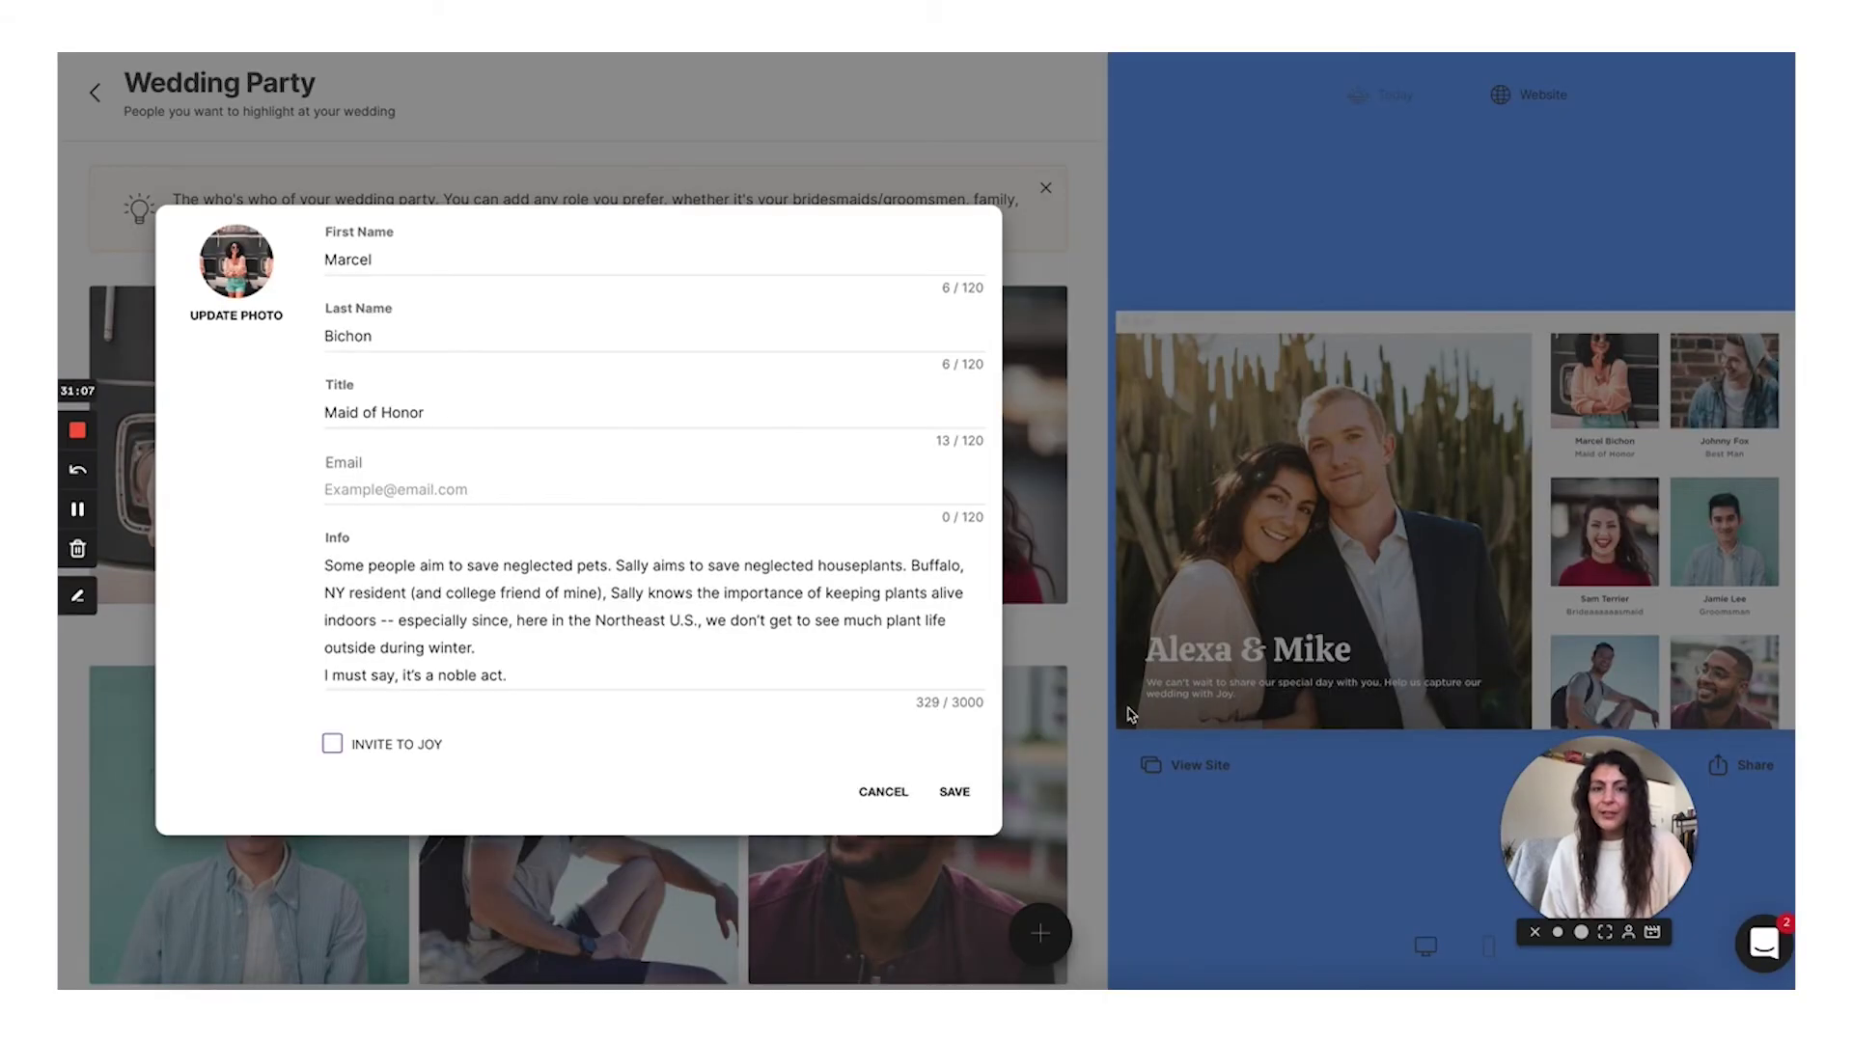
pyautogui.click(881, 799)
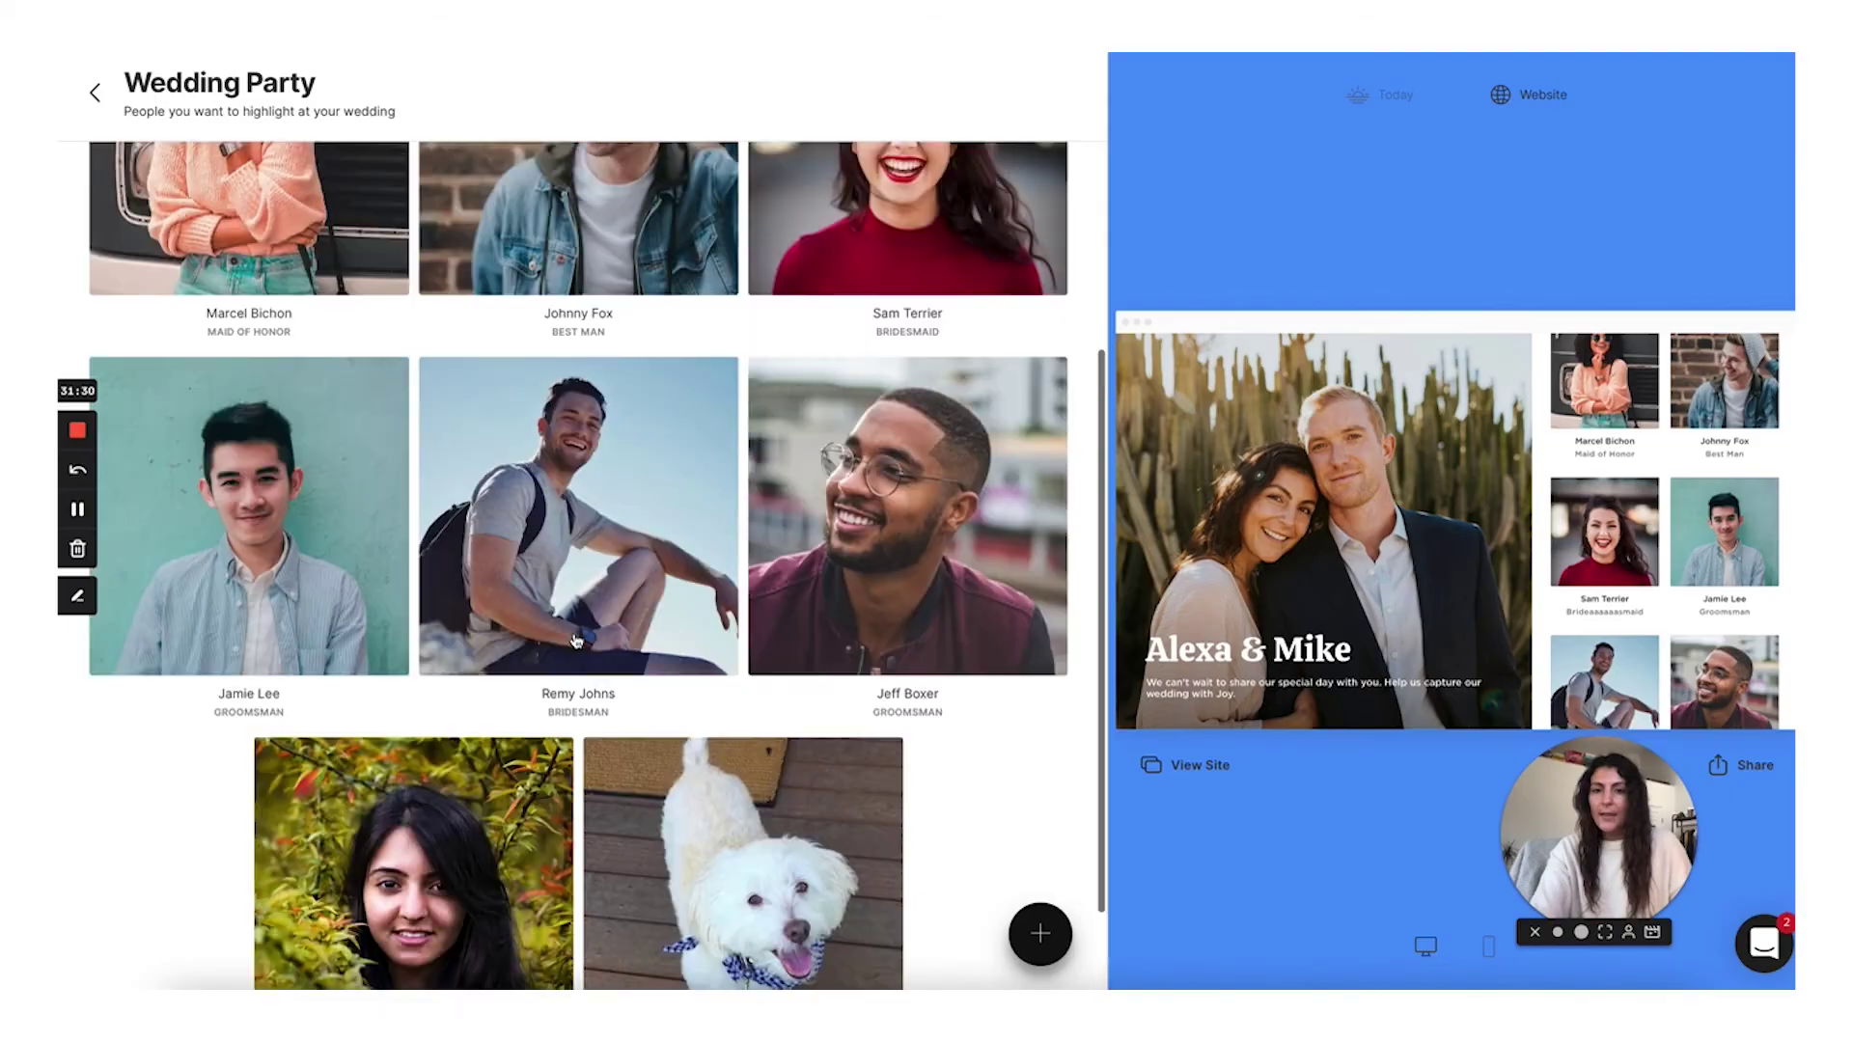
# - Look through all wedding party members and the form for adding a new member, and close the form without adding anyone
pyautogui.scroll(3, 575, 640)
pyautogui.scroll(-5, 579, 319)
pyautogui.scroll(5, 579, 579)
pyautogui.scroll(-4, 777, 615)
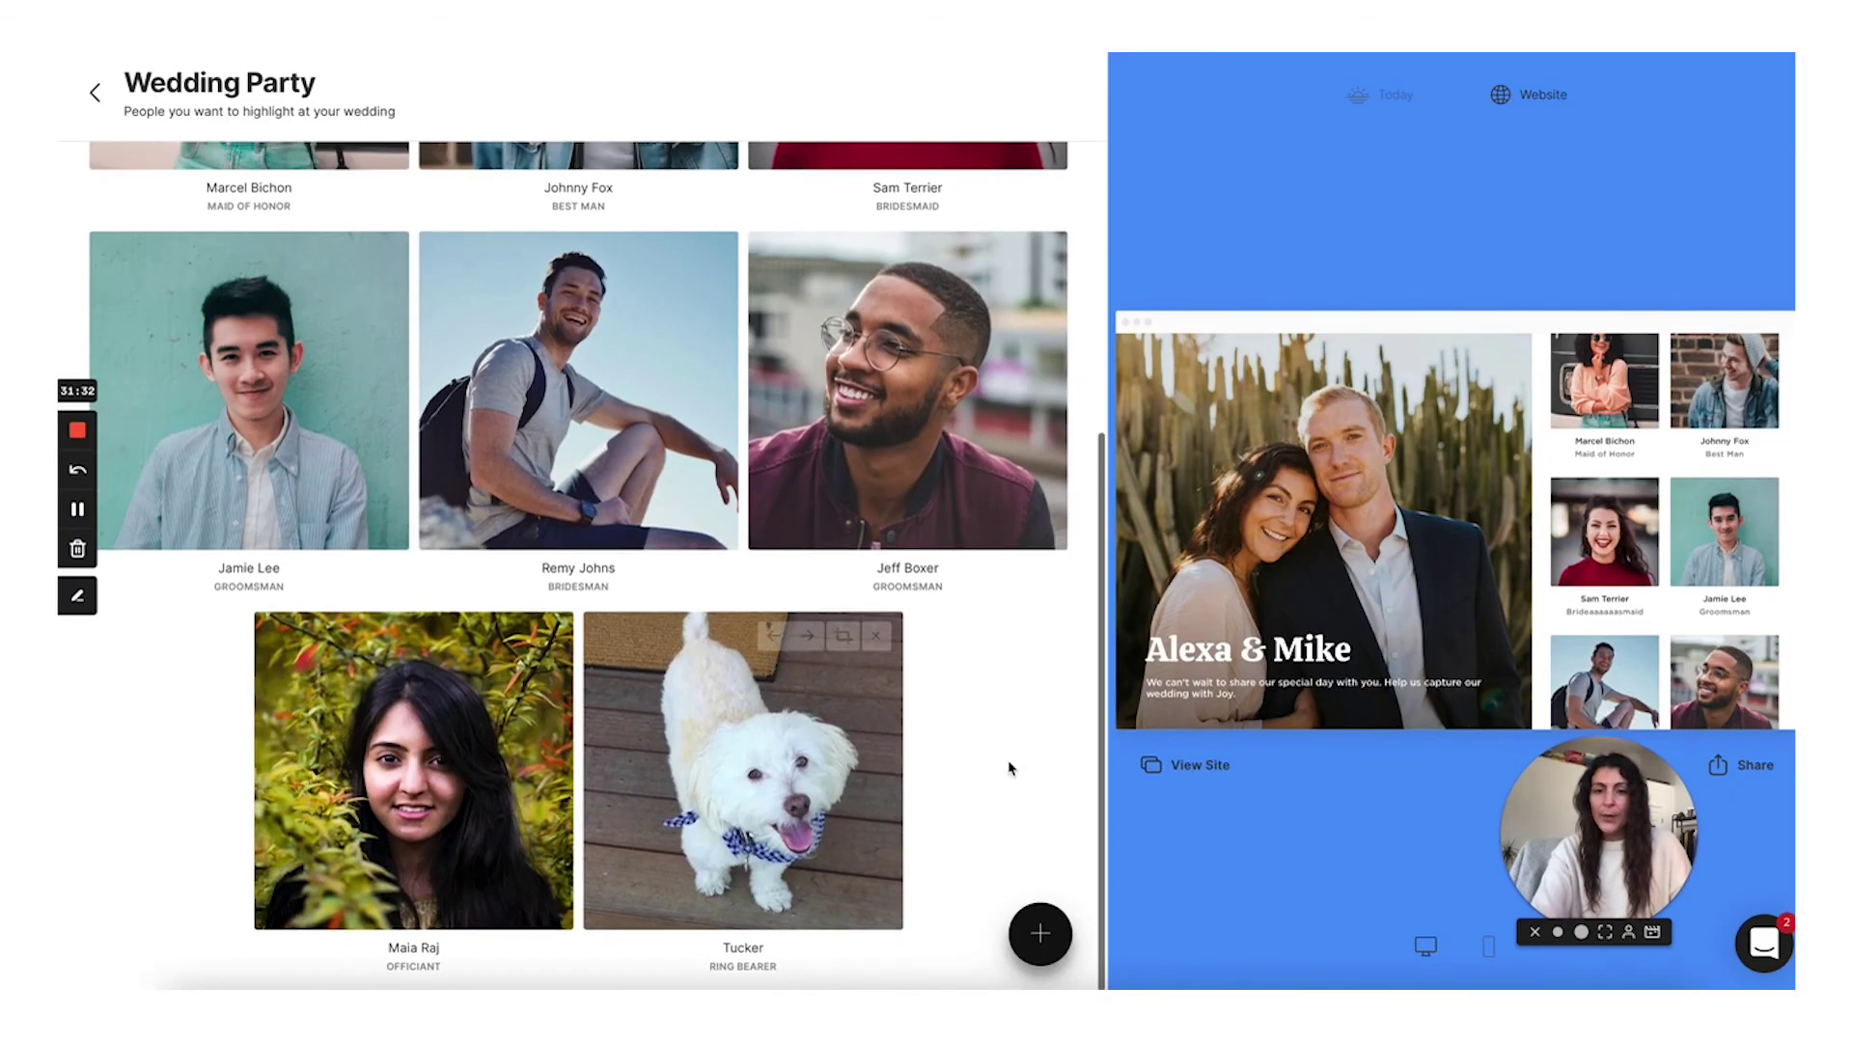
pyautogui.click(1040, 932)
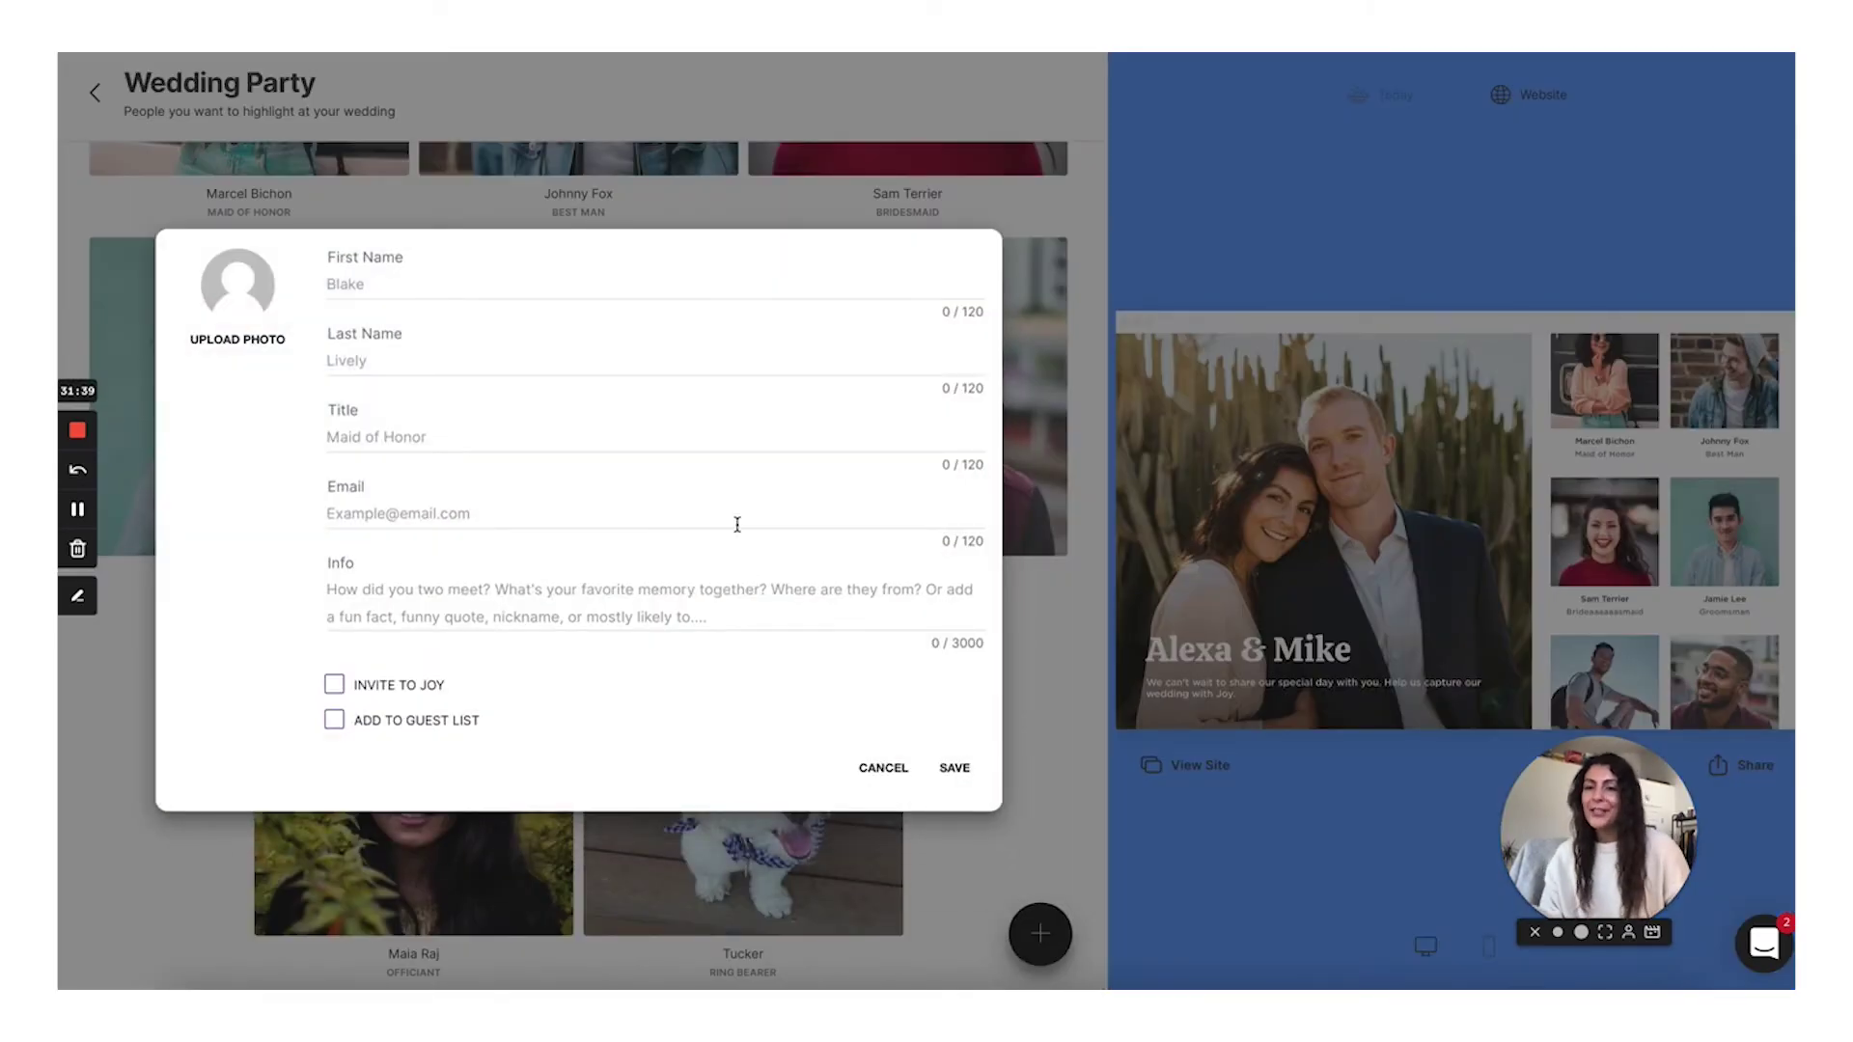
pyautogui.click(883, 767)
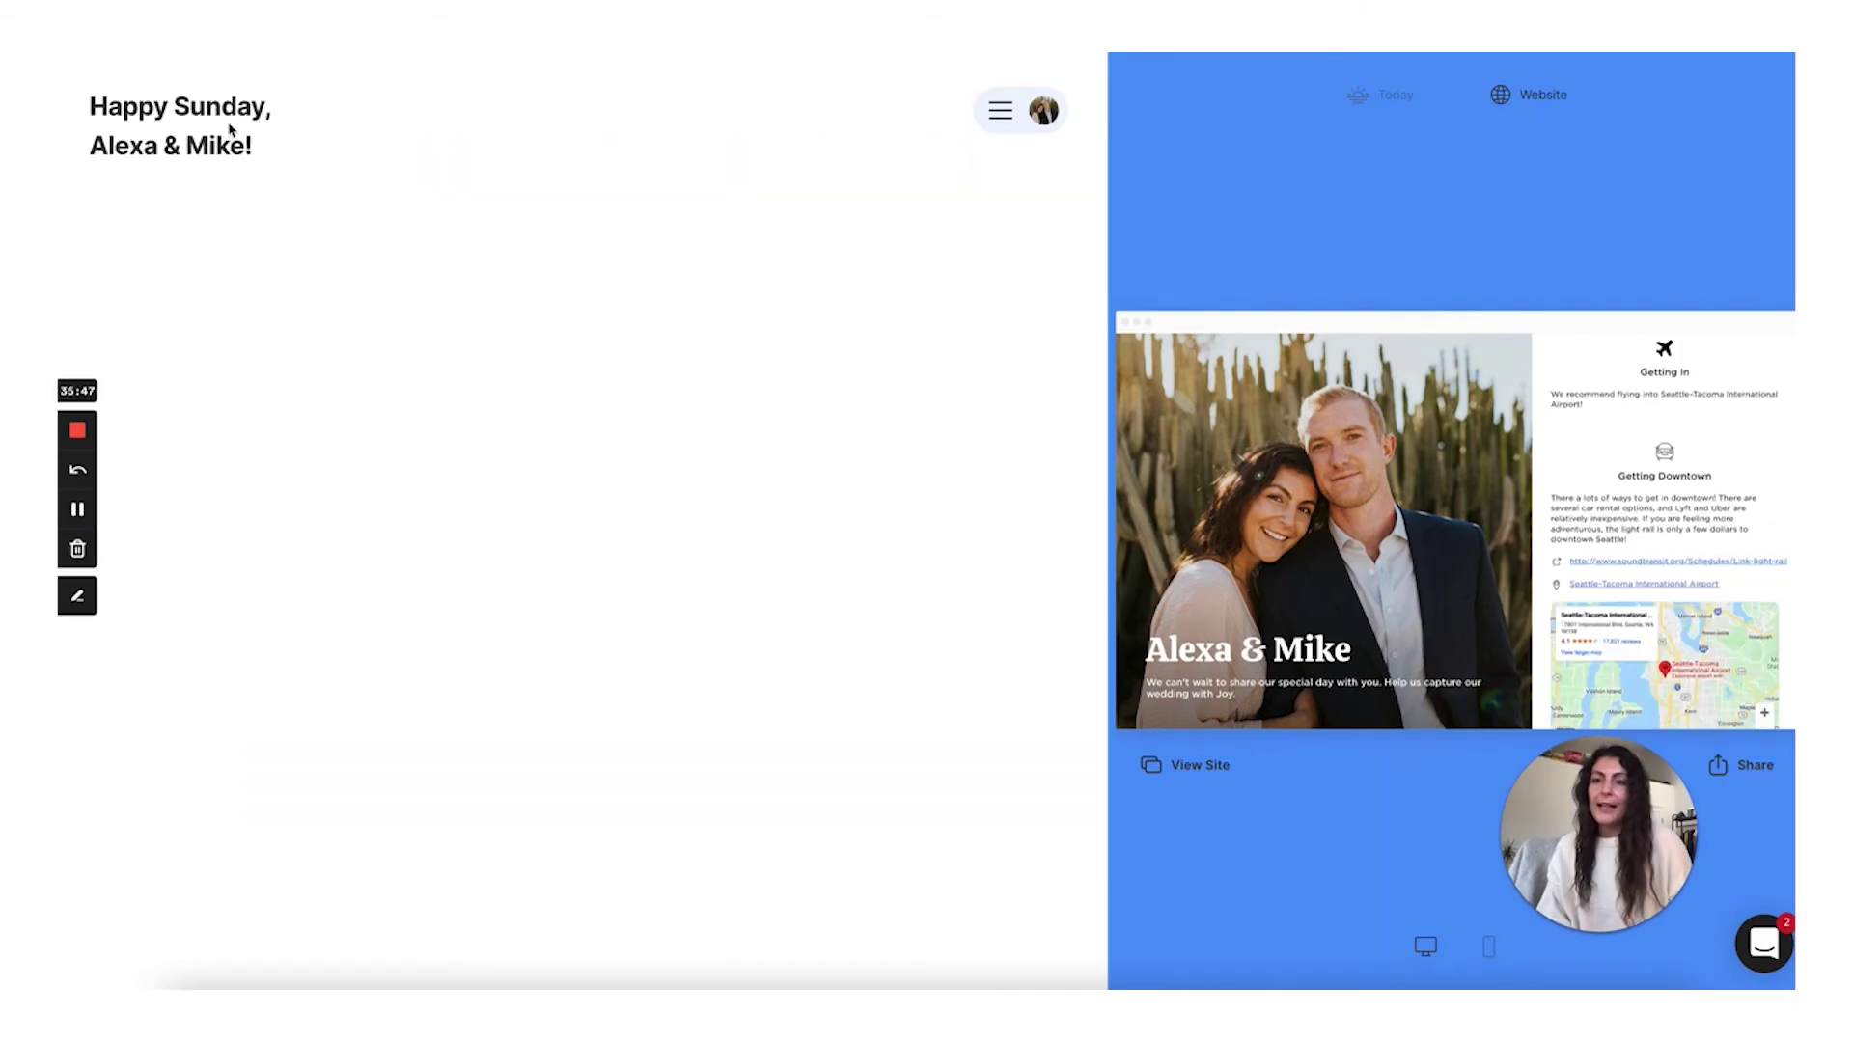
# - List the website's editable pages from the dashboard and open the Home page's general settings
pyautogui.click(849, 318)
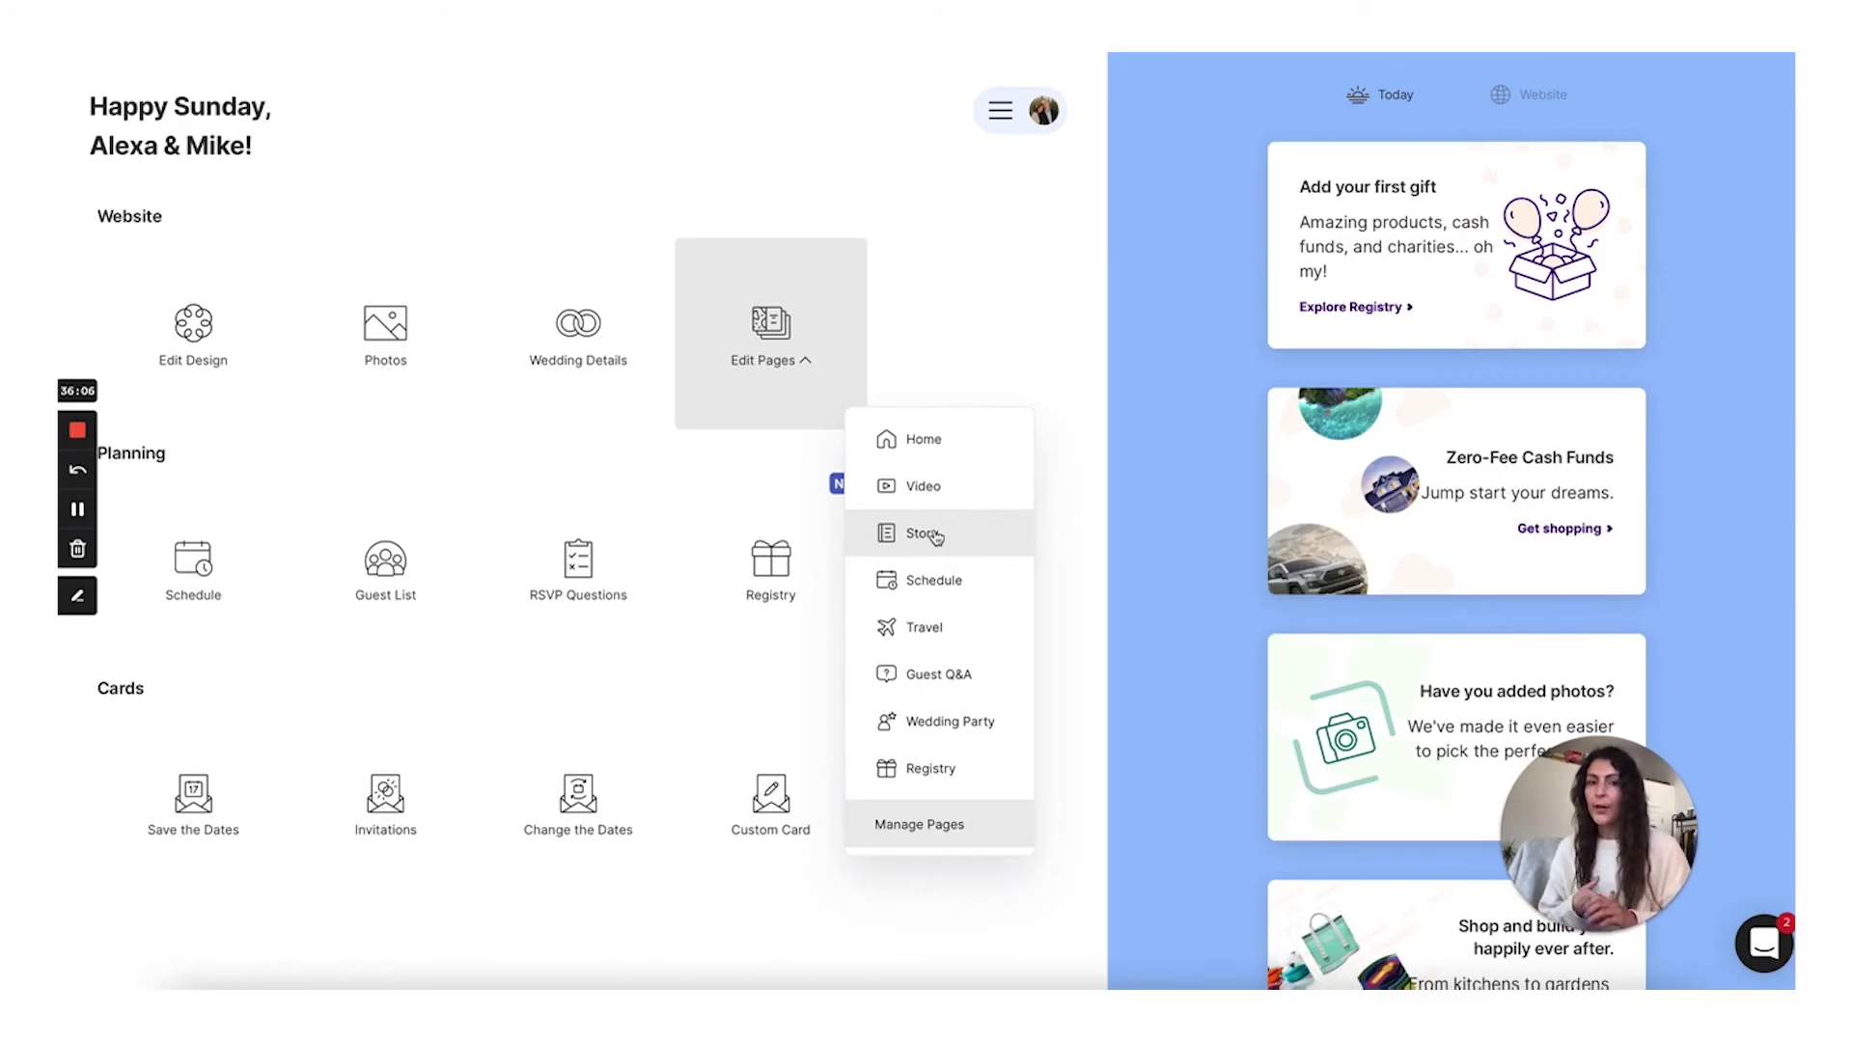
pyautogui.click(982, 499)
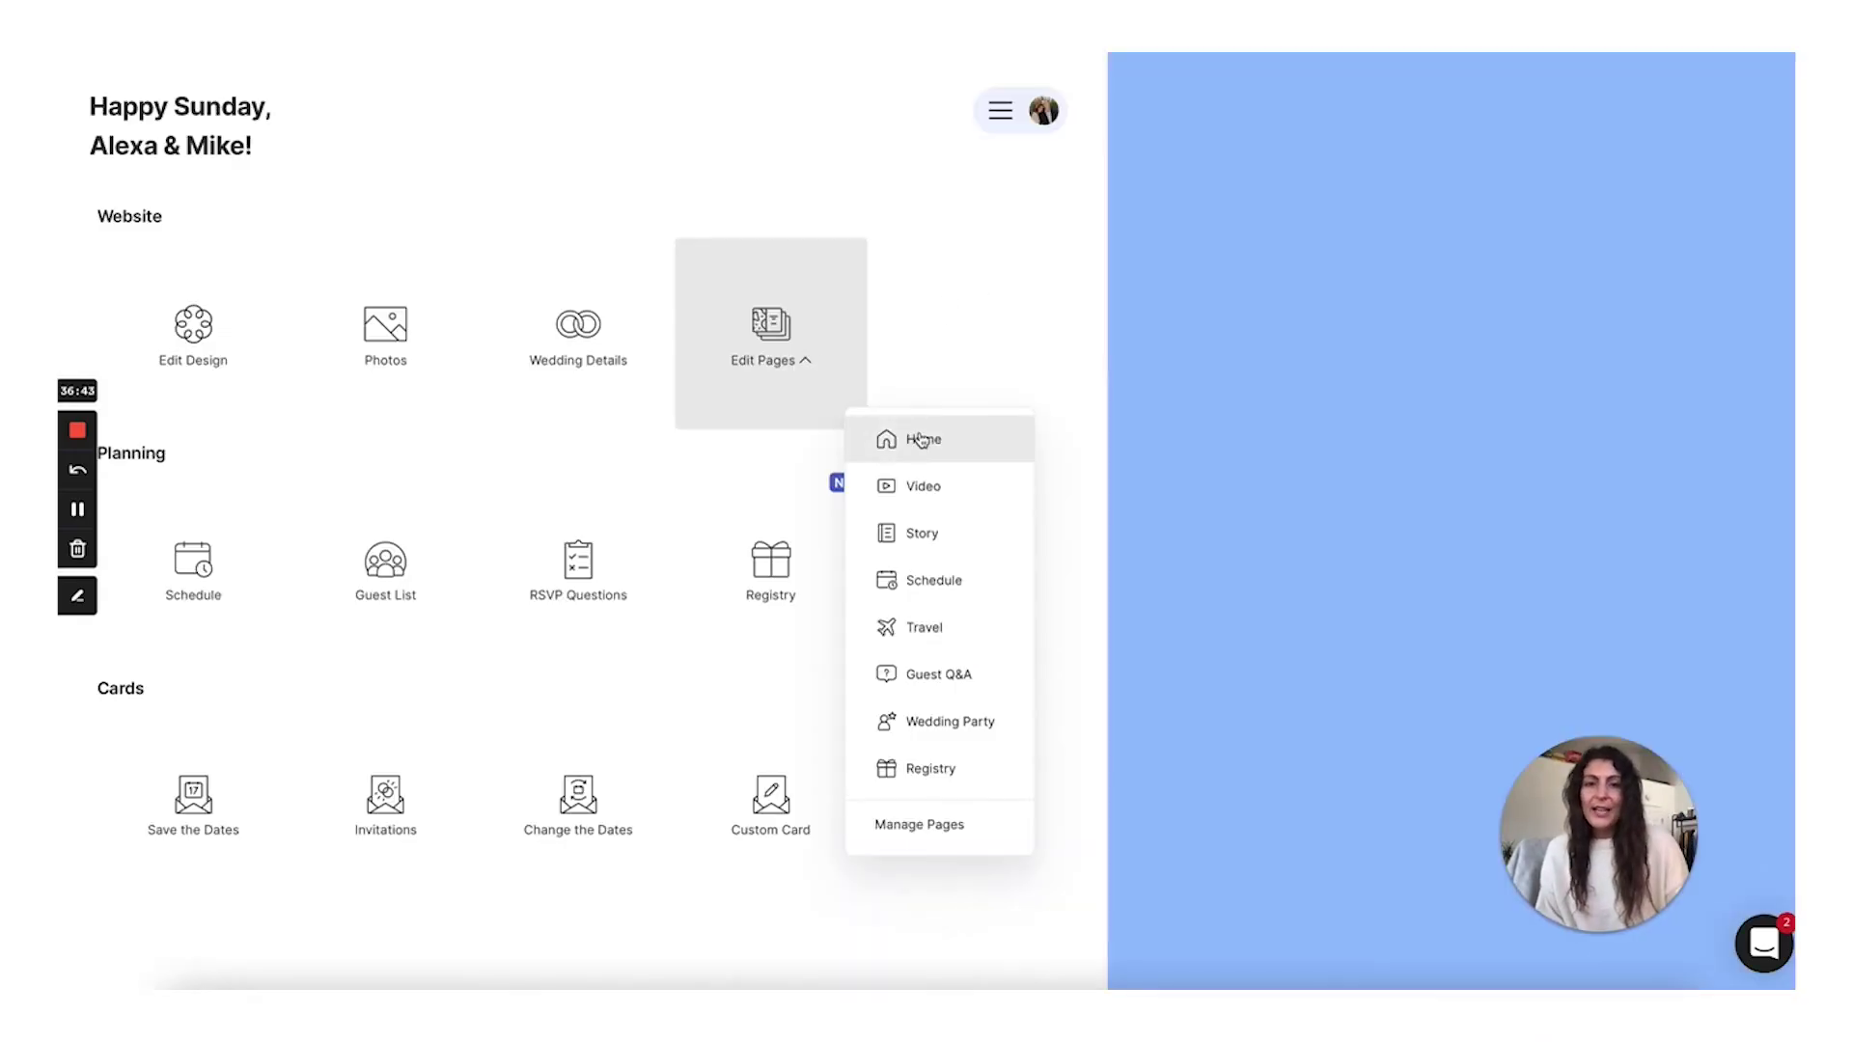
pyautogui.click(918, 440)
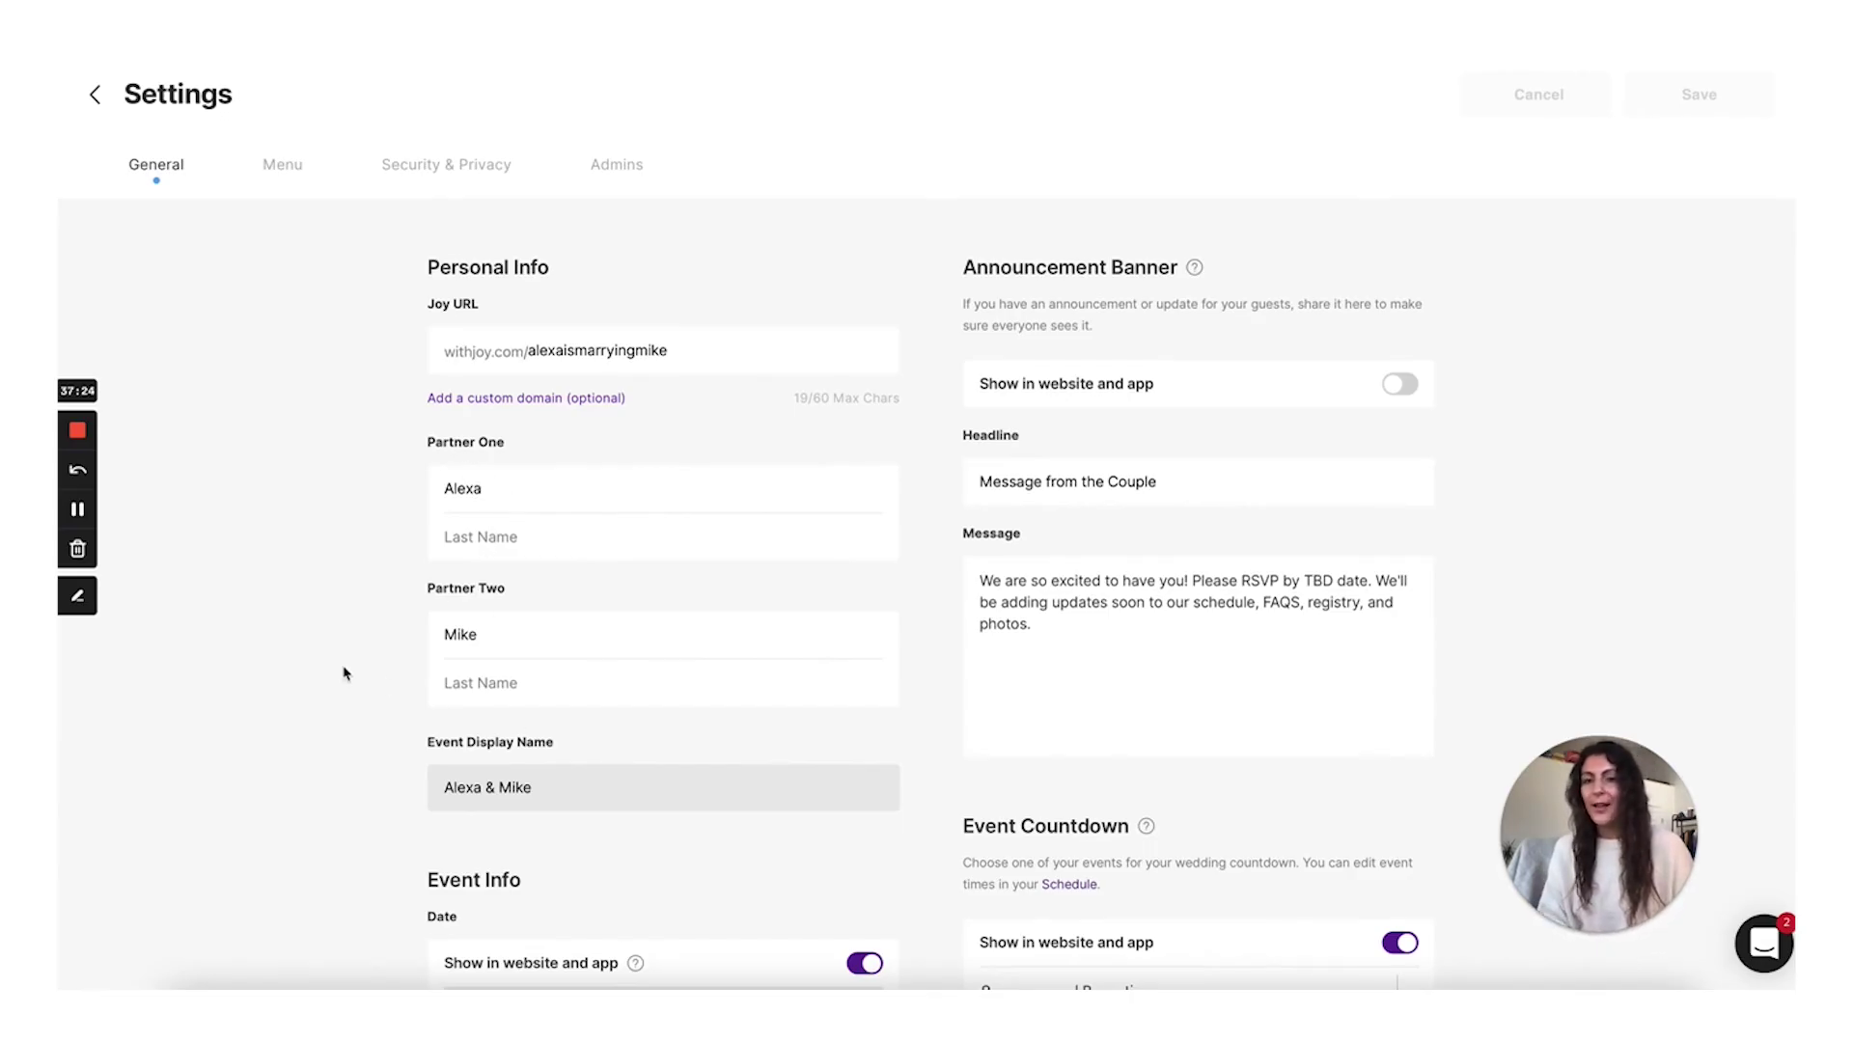
# - Turn the announcement banner on and back off, and put the cursor in its headline text
pyautogui.click(1402, 390)
pyautogui.click(1402, 391)
pyautogui.click(1222, 498)
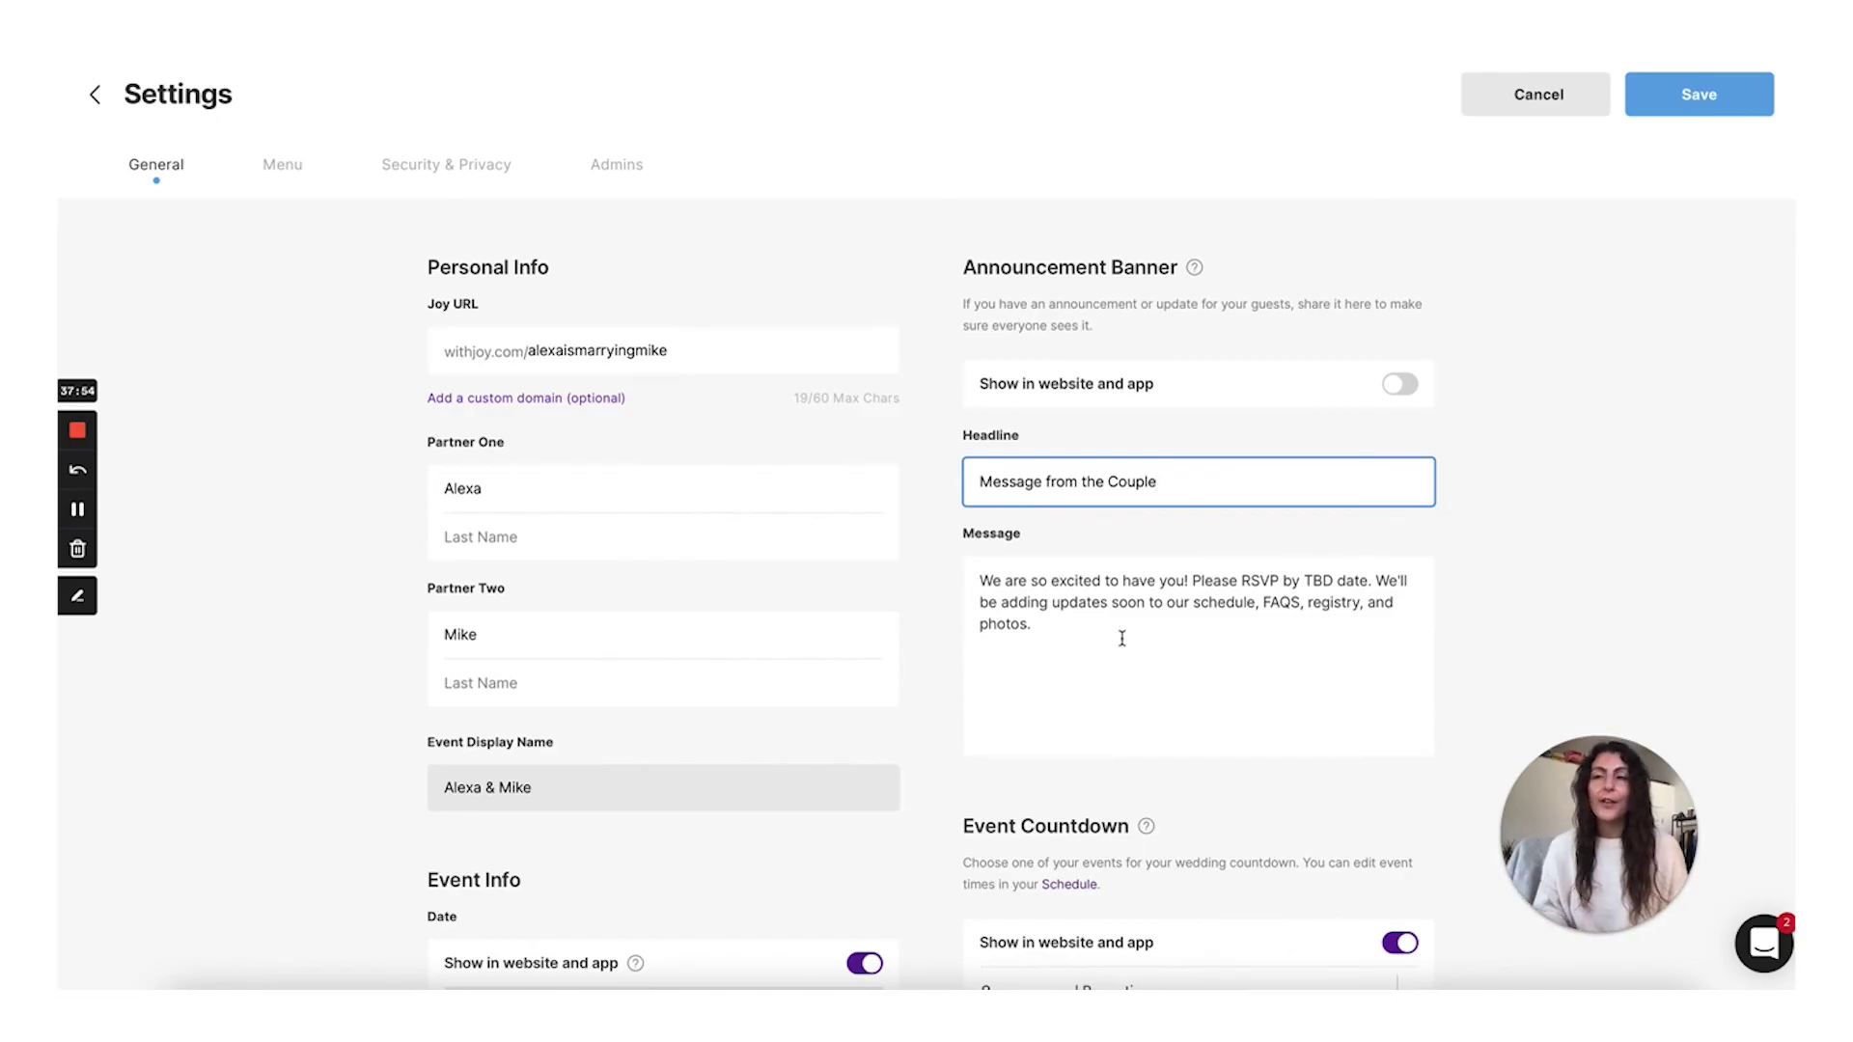
# - Turn the event countdown off and back on, and view the events available for it without changing the selection
pyautogui.scroll(-3, 1121, 637)
pyautogui.scroll(-1, 1392, 662)
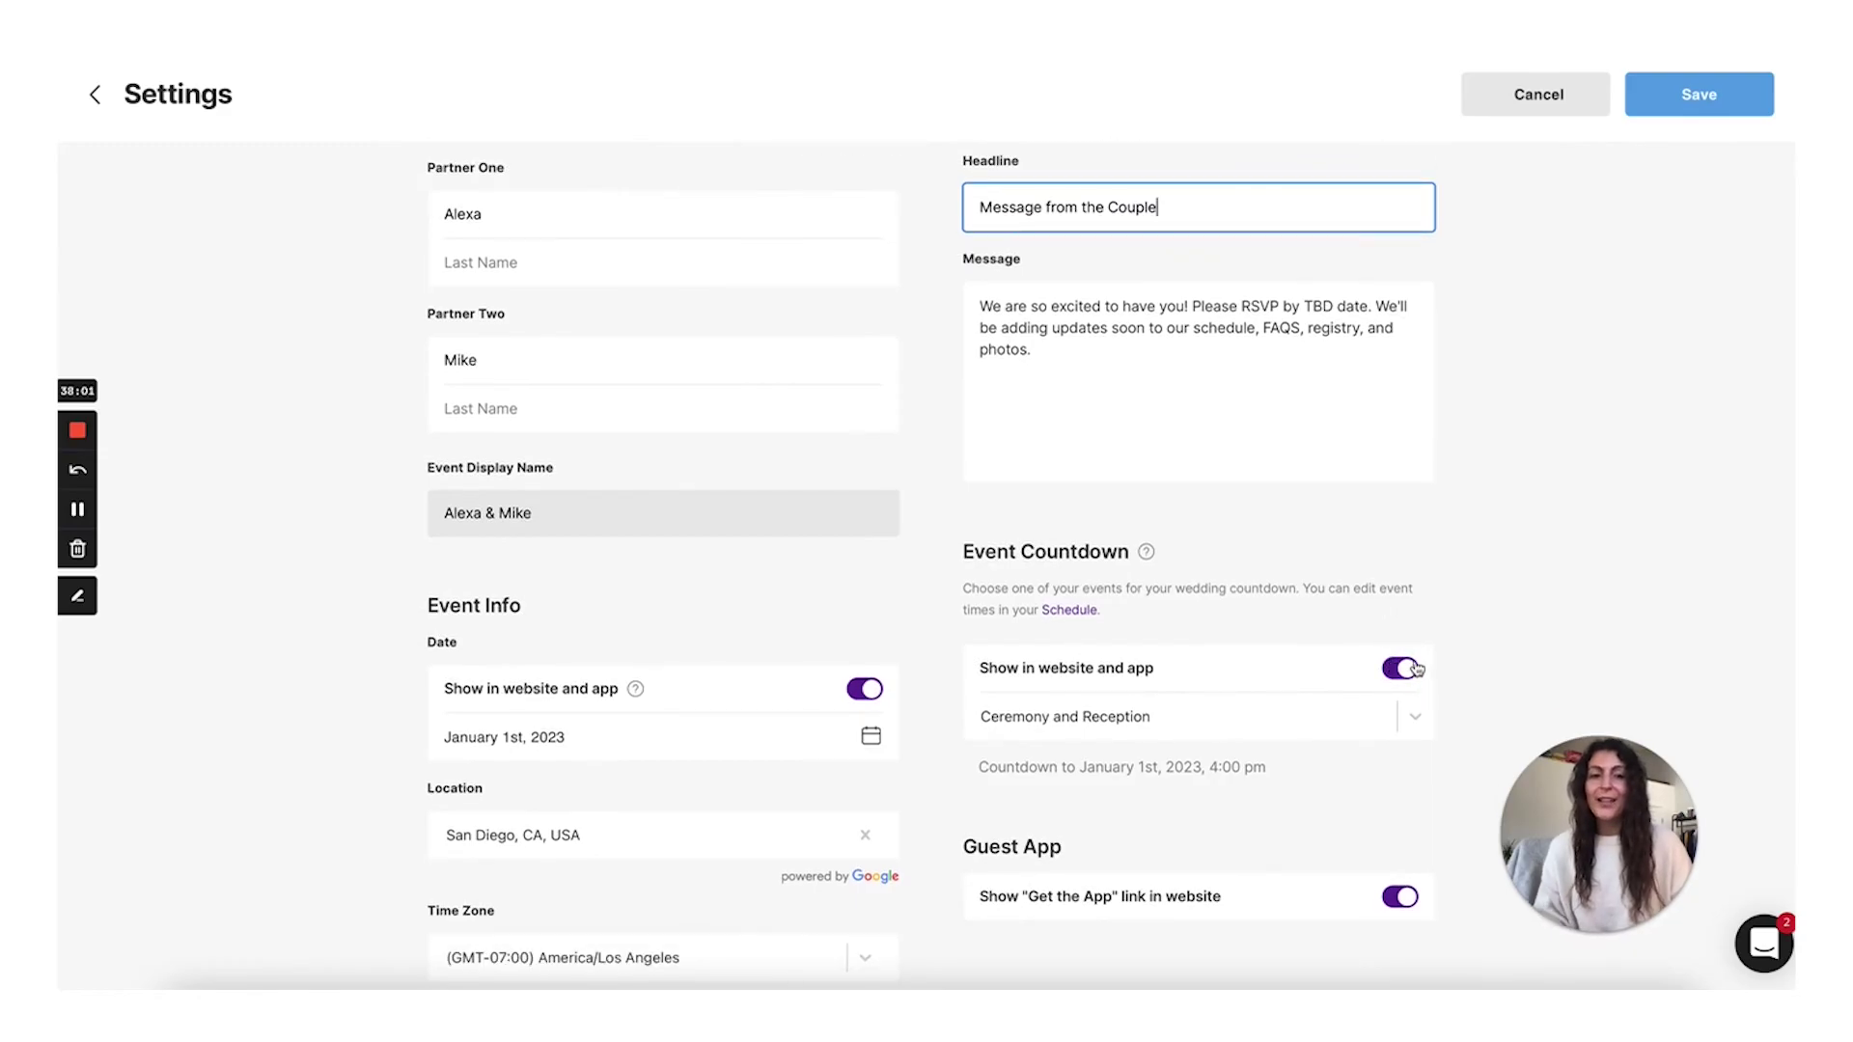
pyautogui.click(1410, 669)
pyautogui.click(1407, 669)
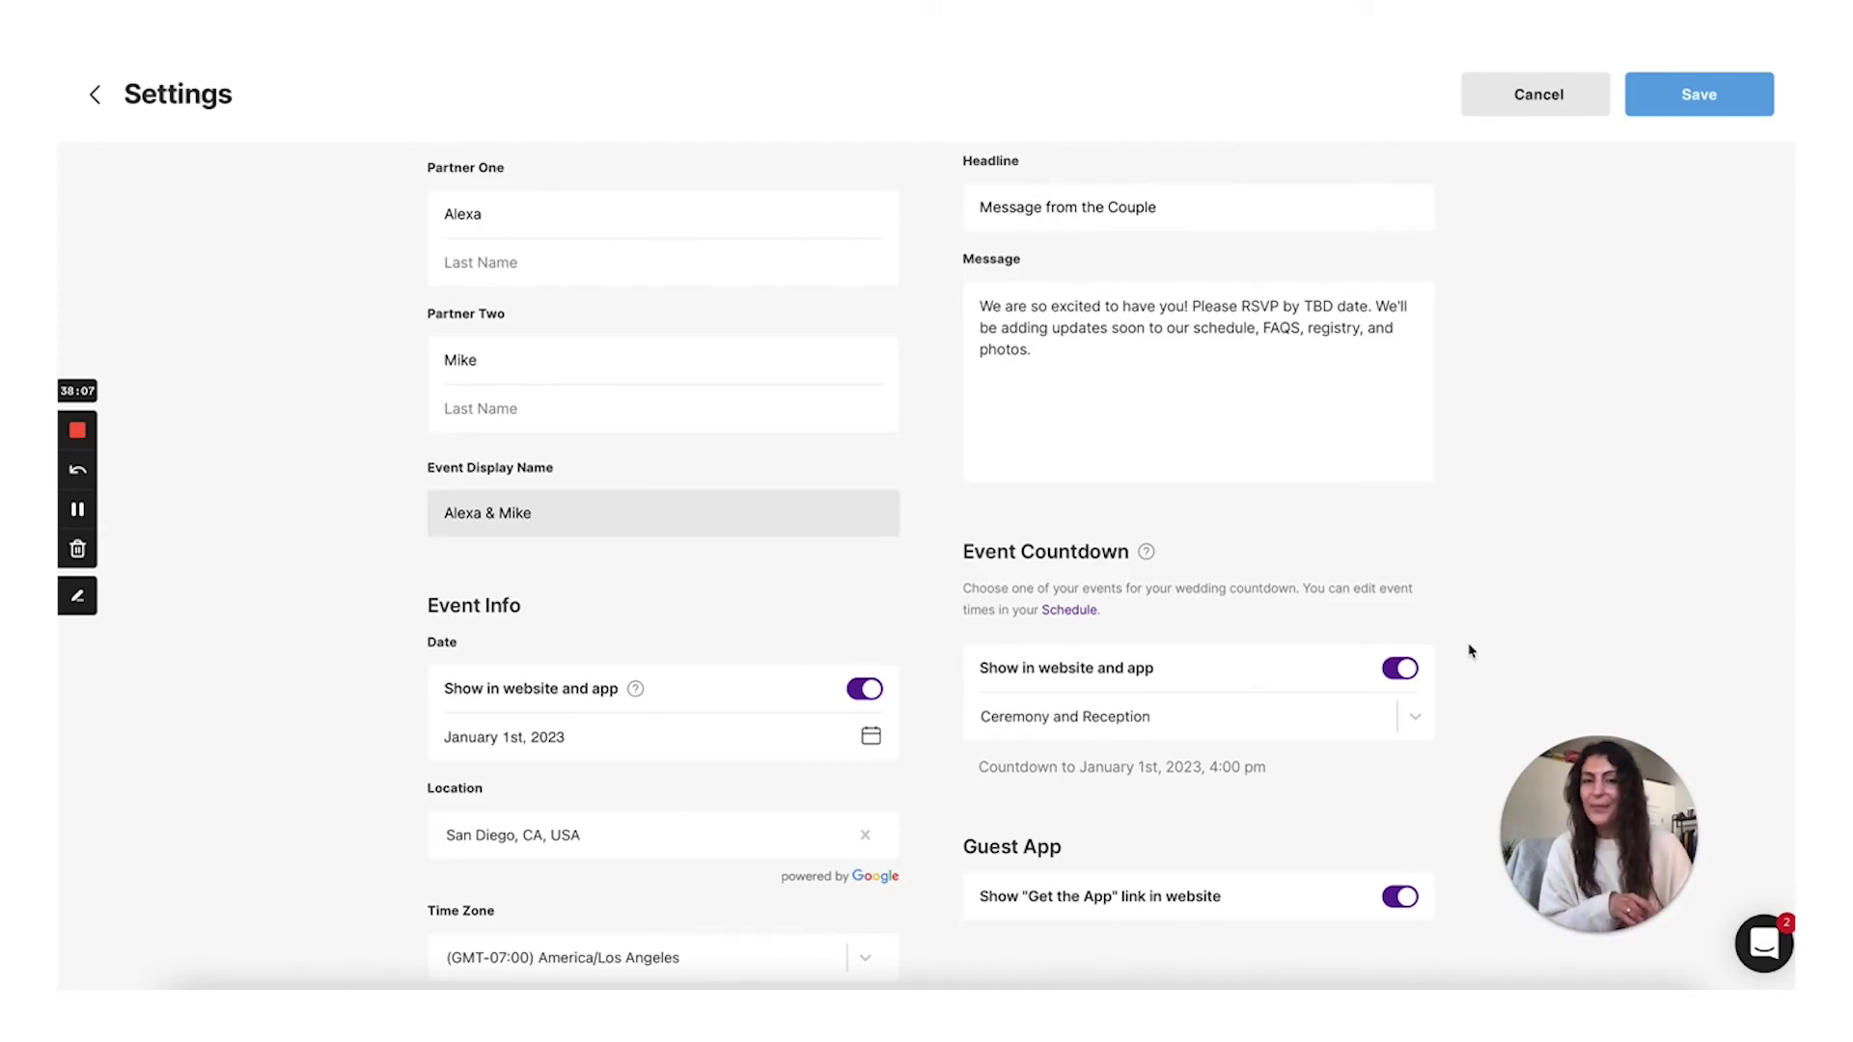
pyautogui.click(1414, 716)
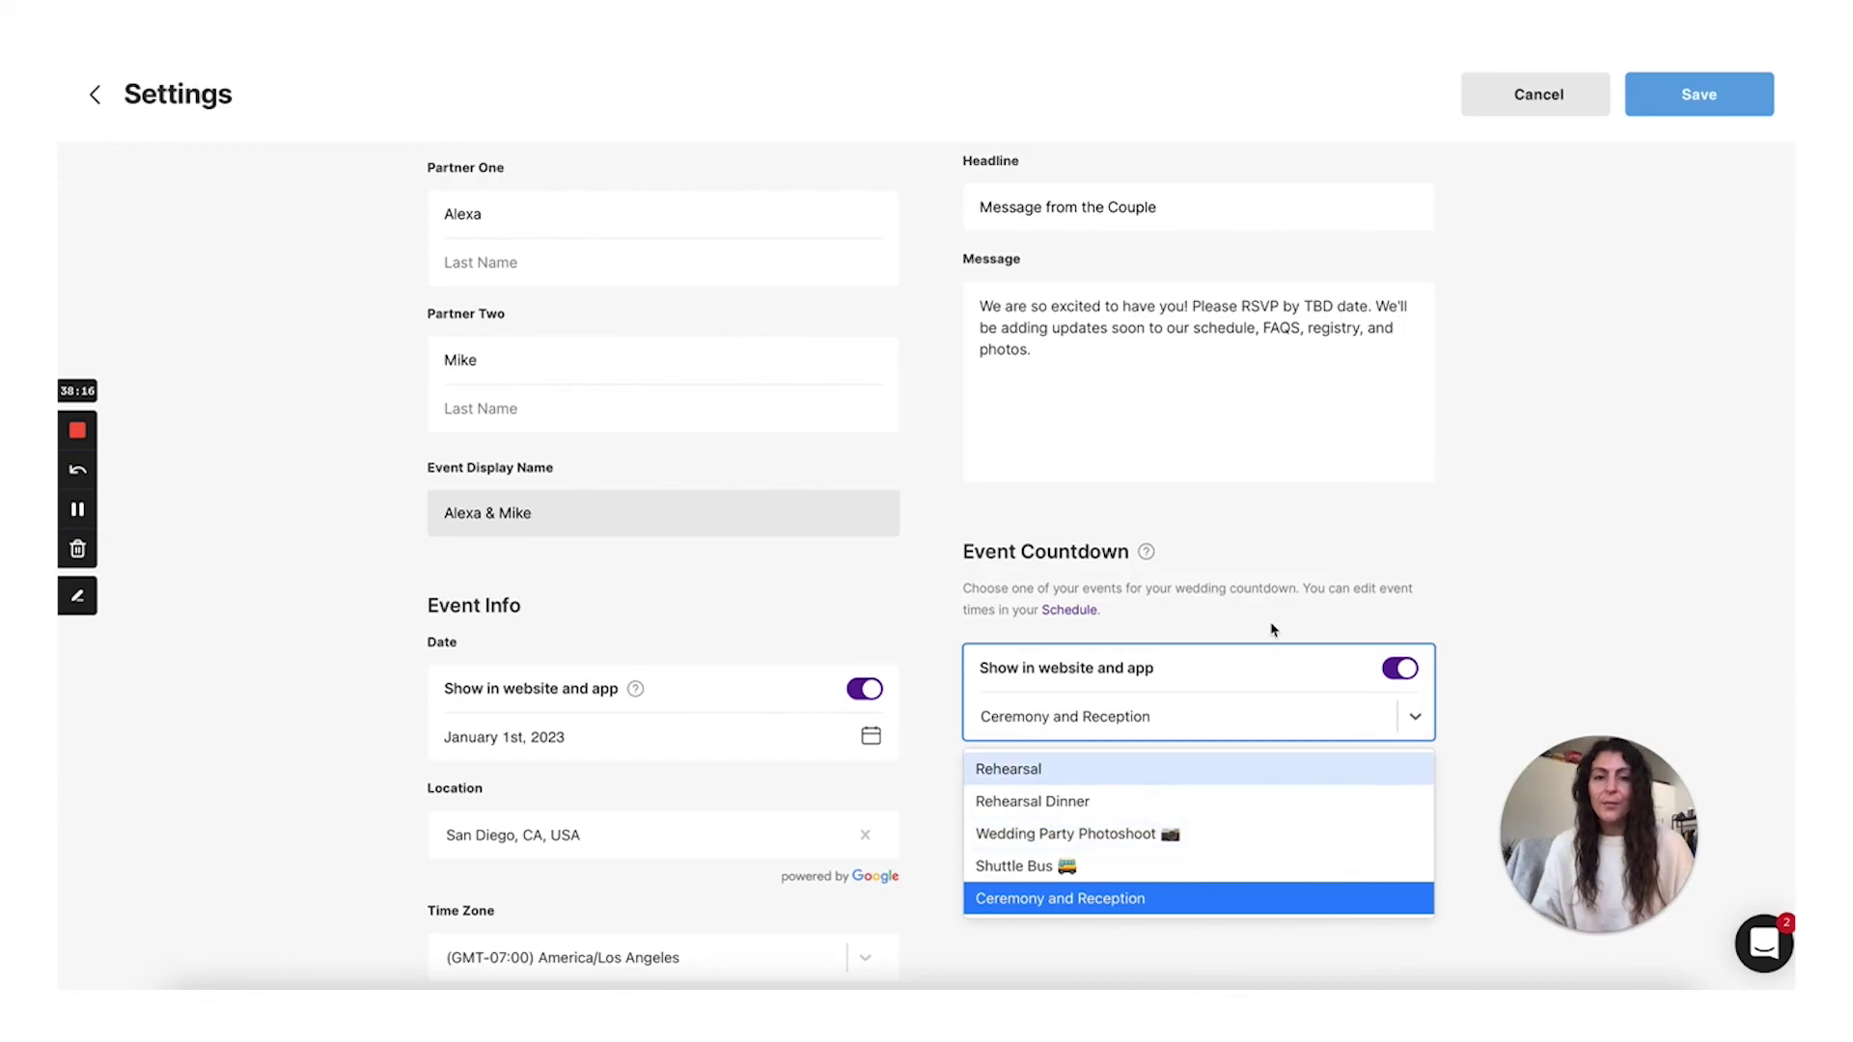
pyautogui.click(1287, 573)
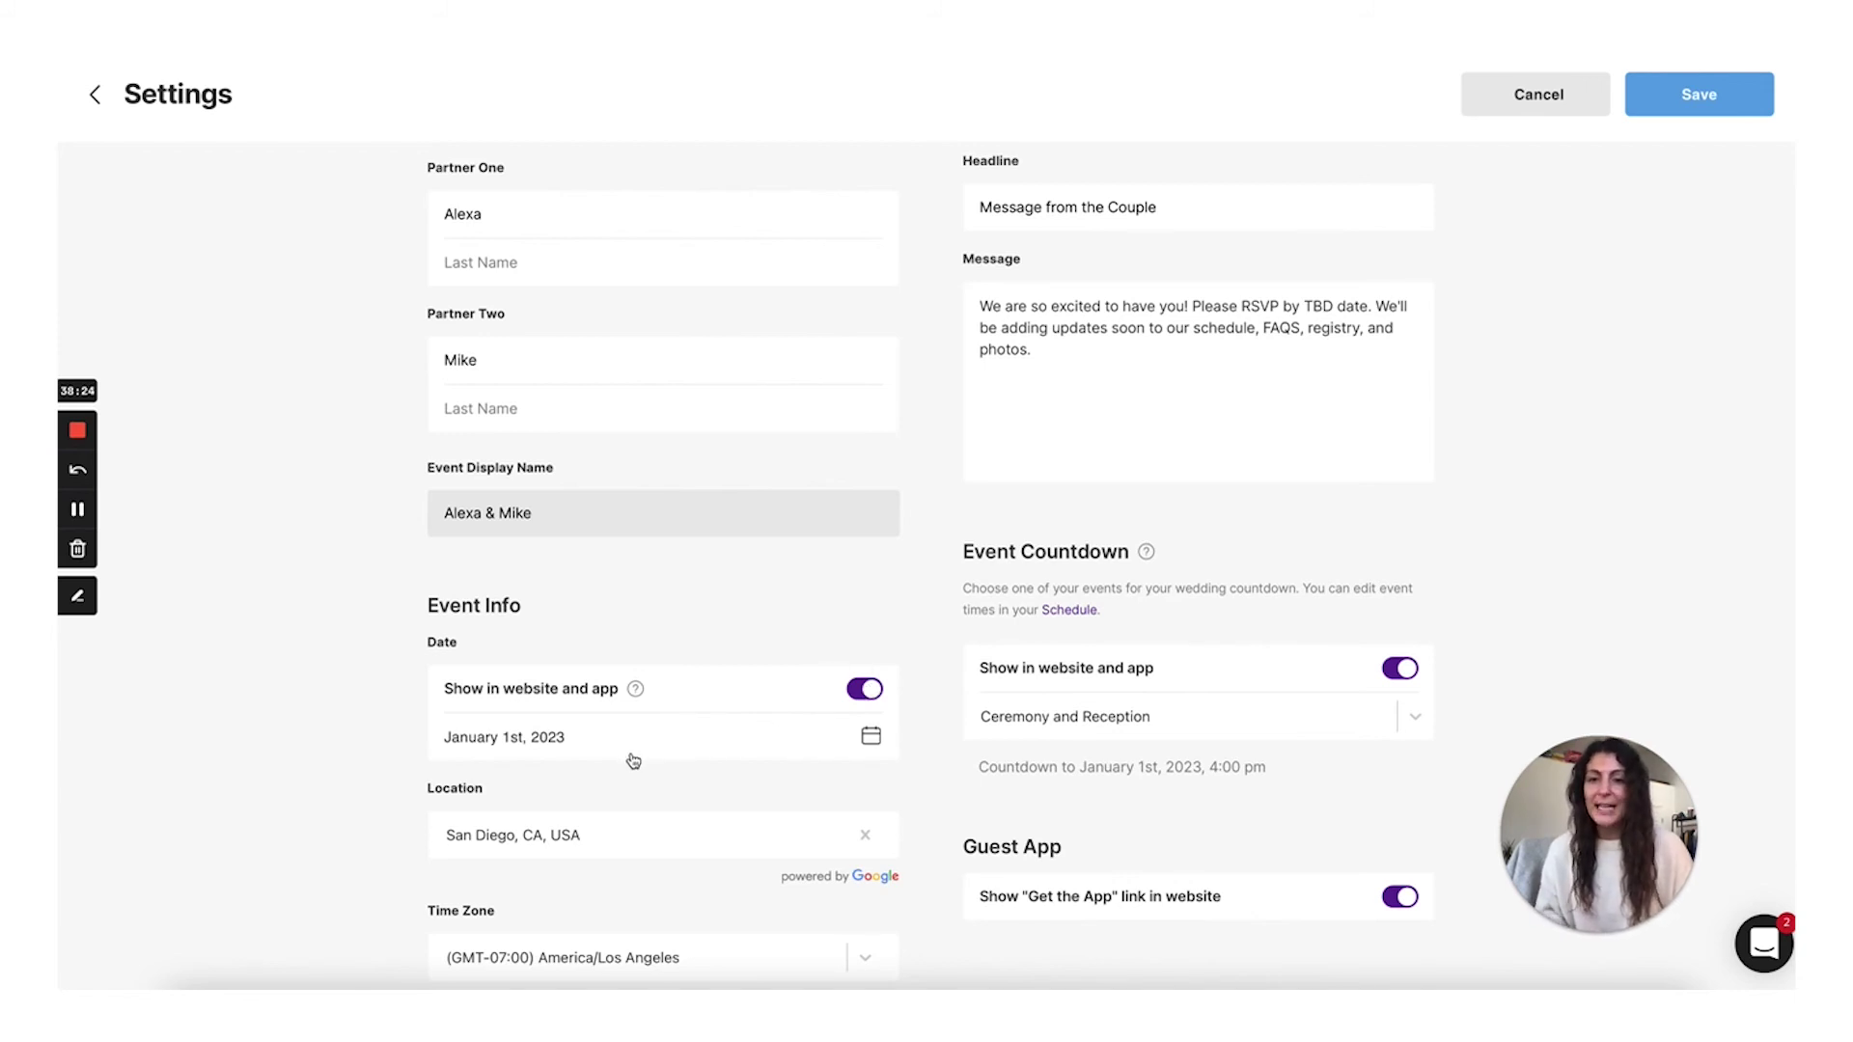
# - Review the remaining general settings, open the page order, title and visibility settings, and start repositioning the RSVP page
pyautogui.scroll(-1, 633, 762)
pyautogui.scroll(-2, 640, 780)
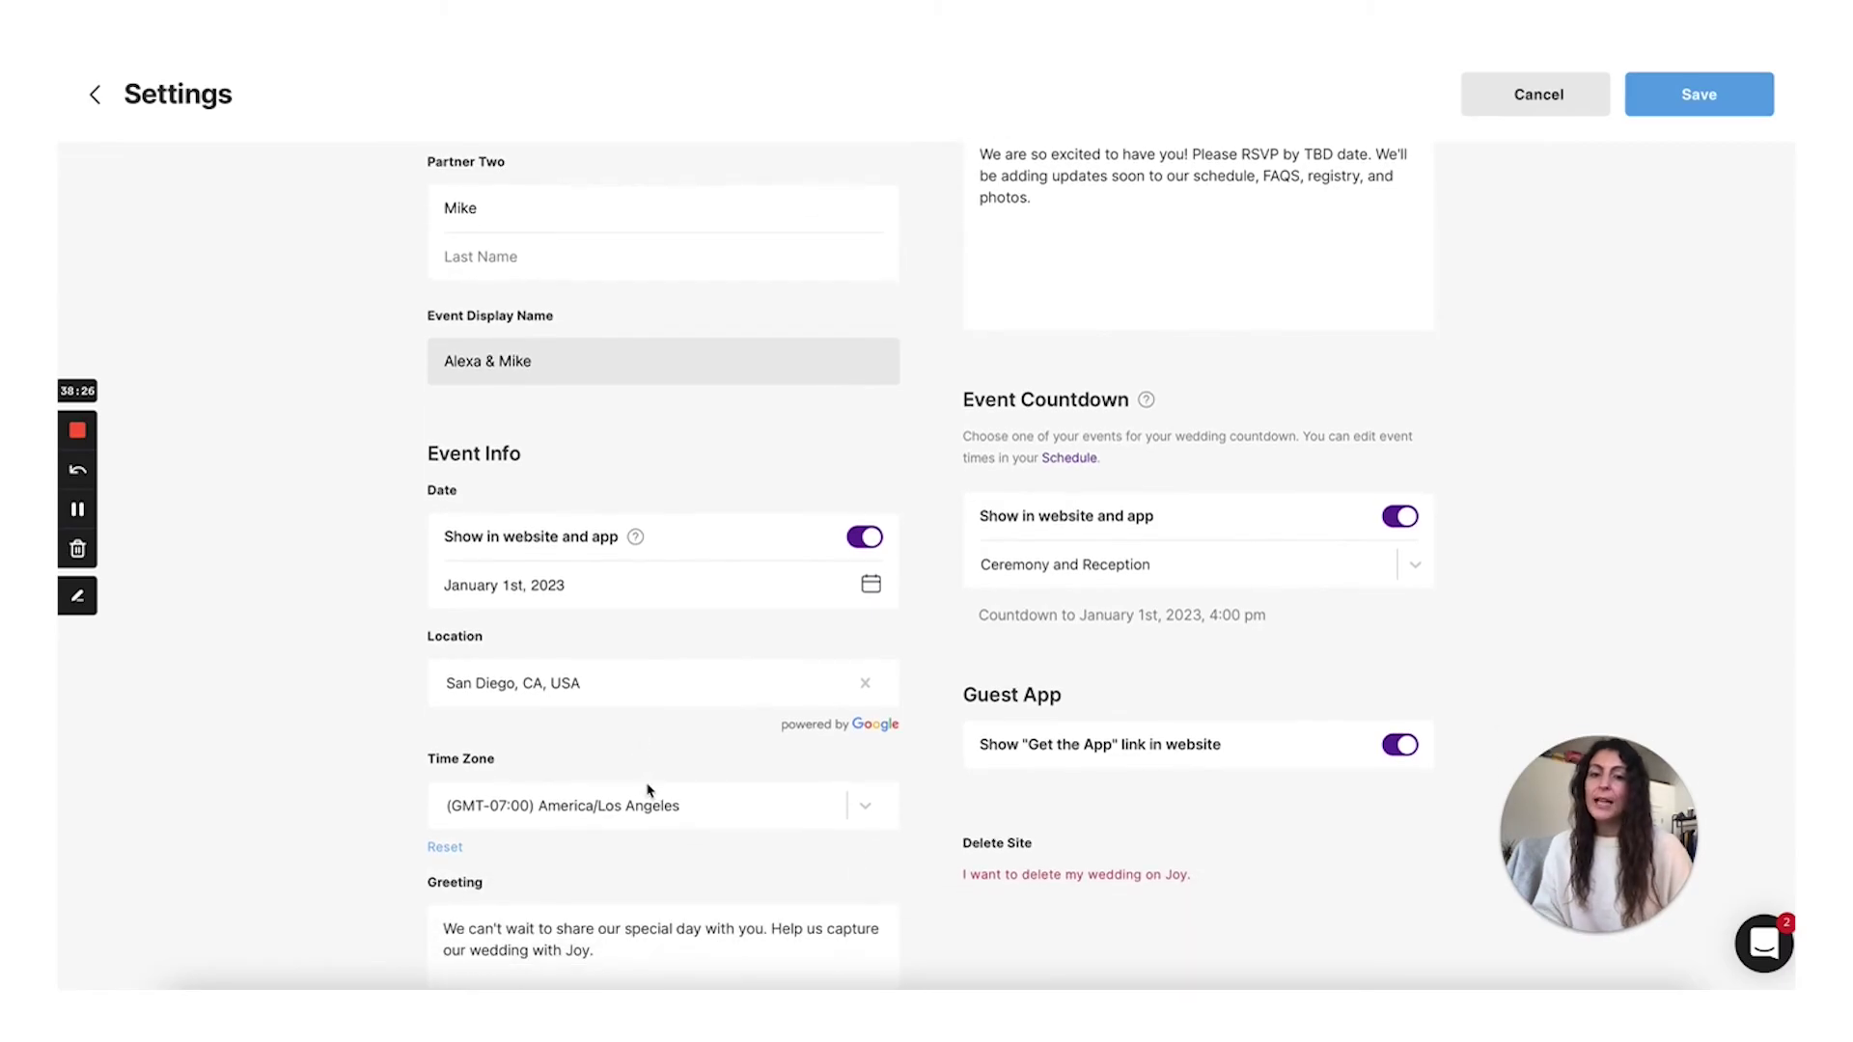
pyautogui.scroll(-2, 813, 772)
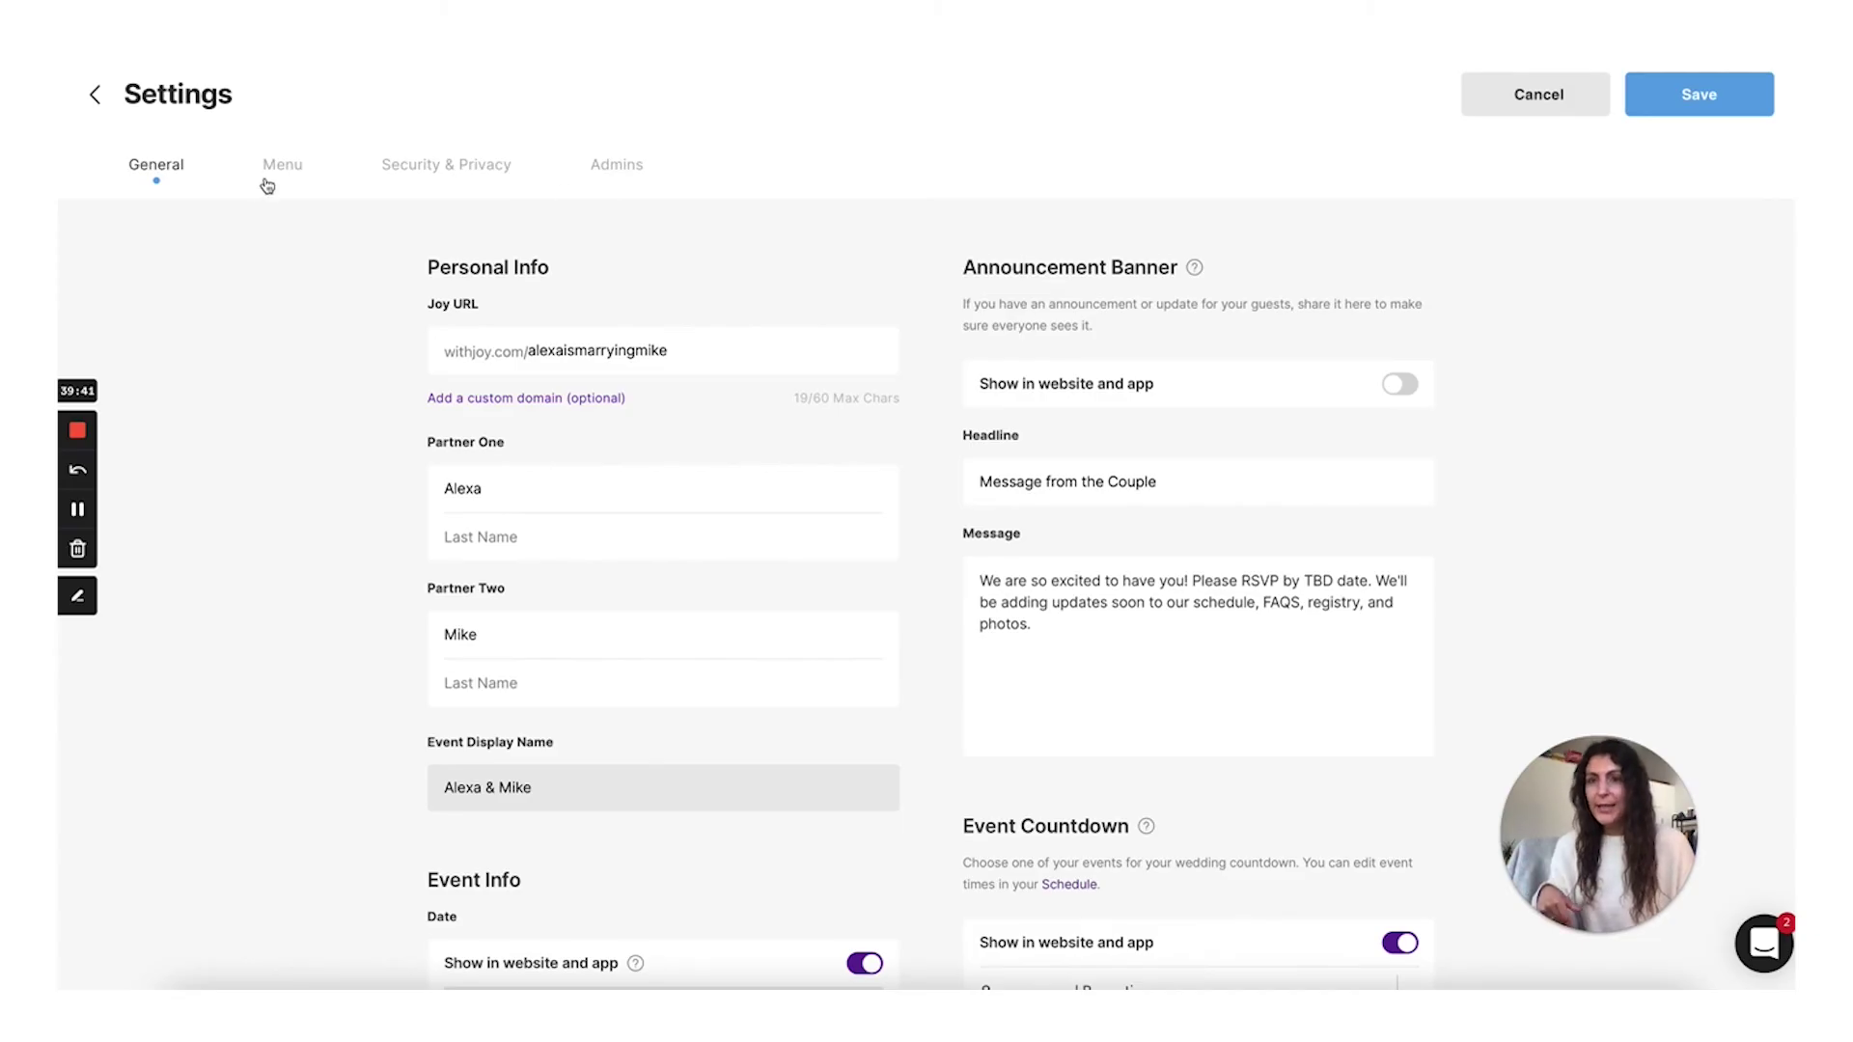
pyautogui.click(268, 180)
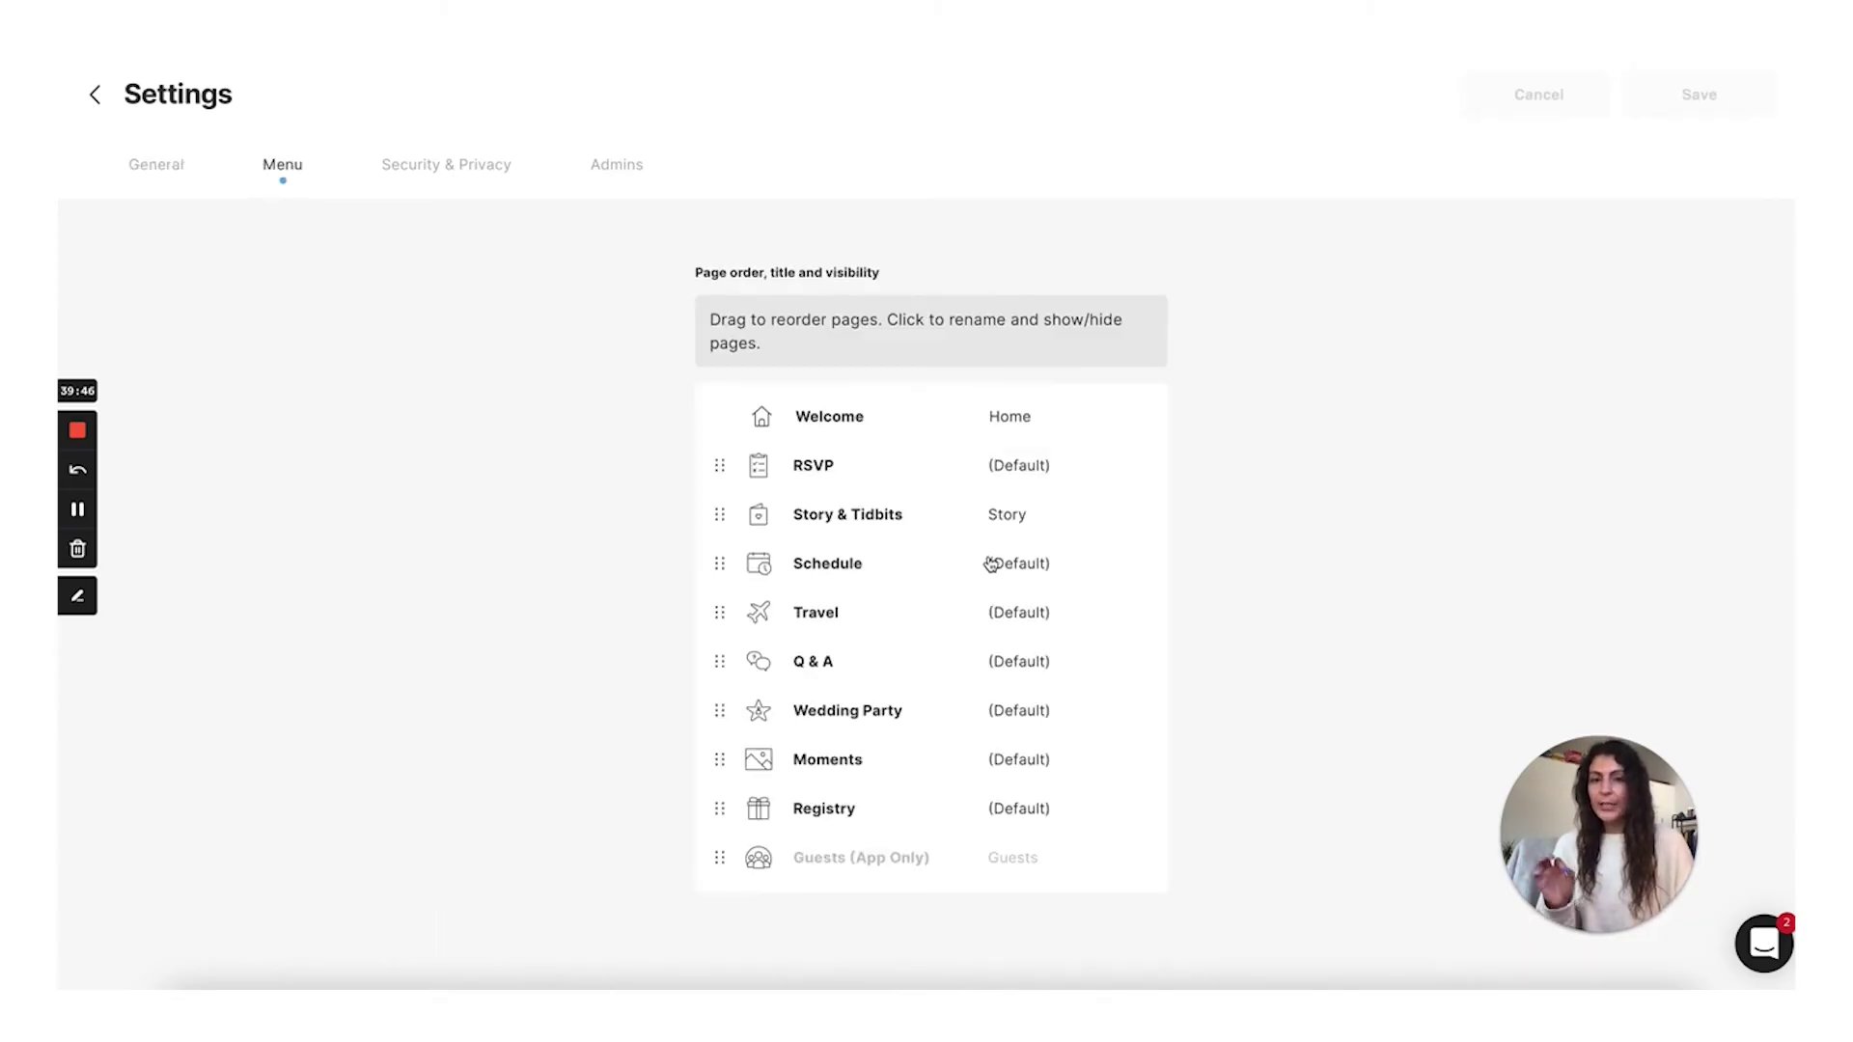
pyautogui.moveTo(719, 466)
pyautogui.mouseDown()
pyautogui.moveTo(736, 550)
pyautogui.moveTo(711, 601)
pyautogui.moveTo(705, 468)
pyautogui.mouseUp()
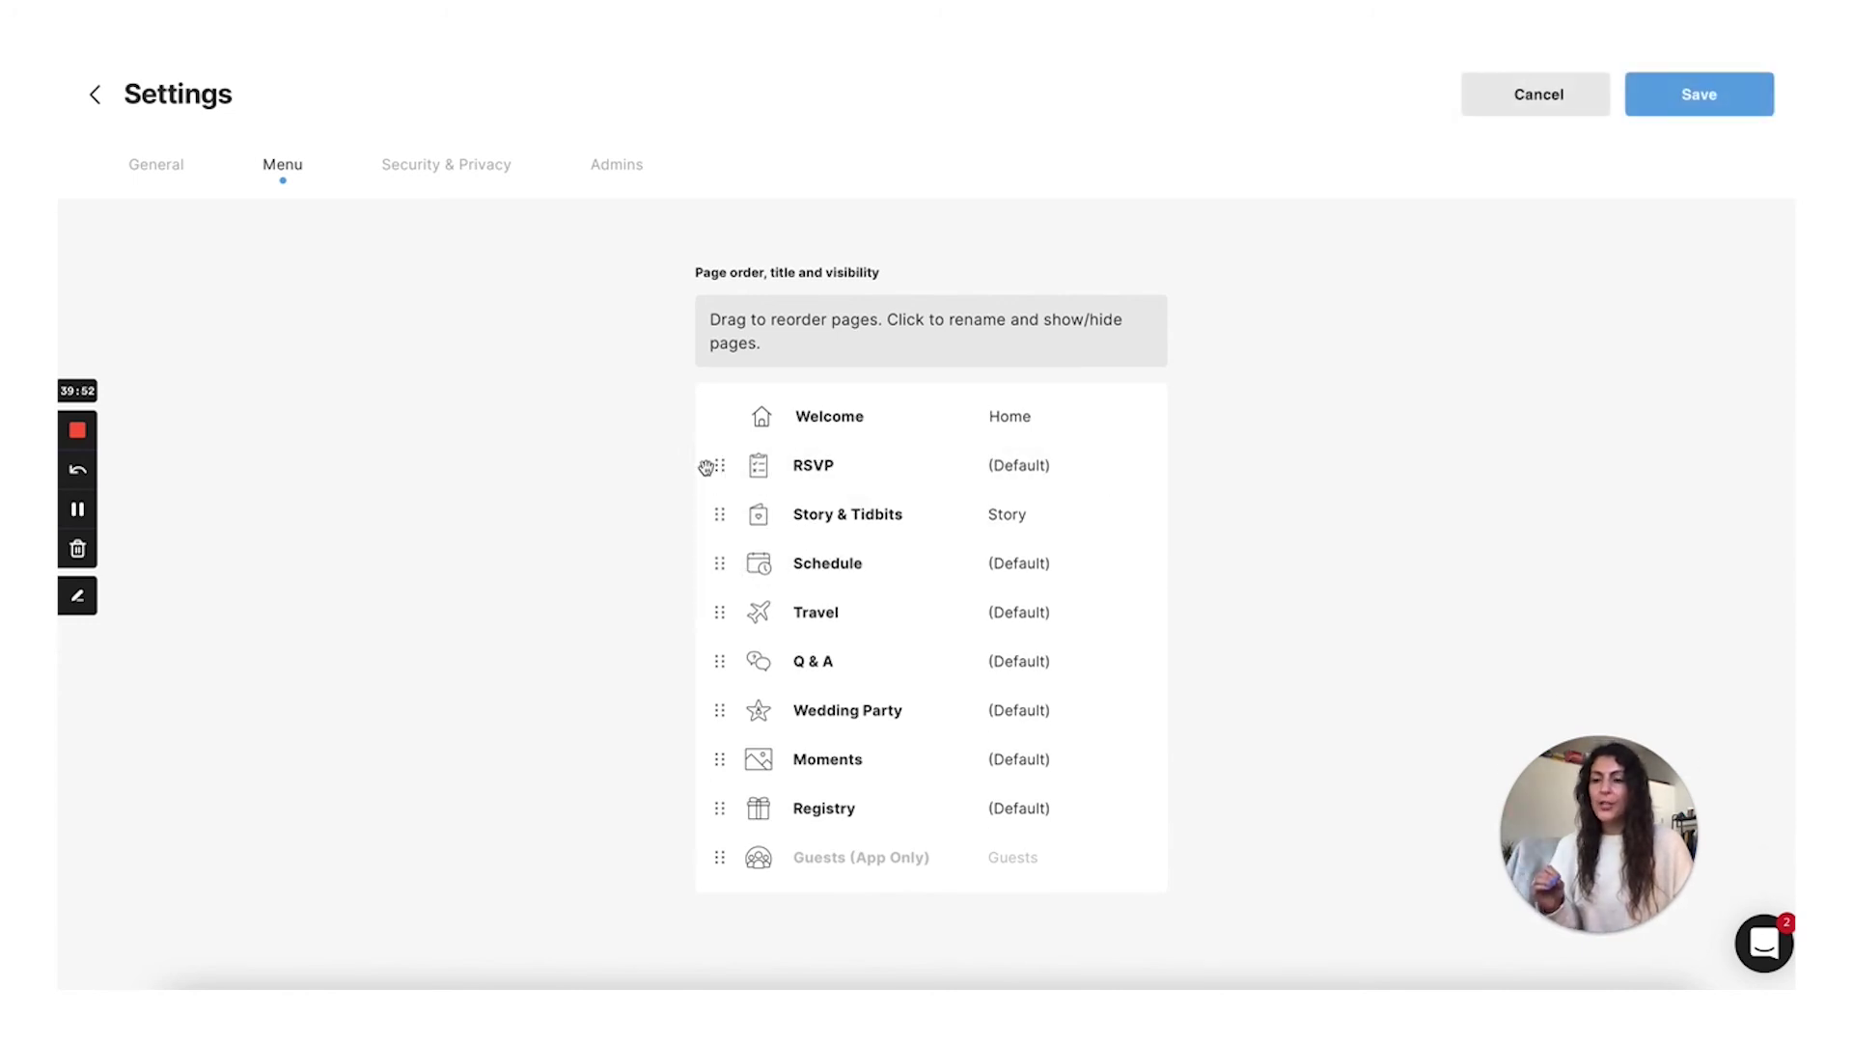